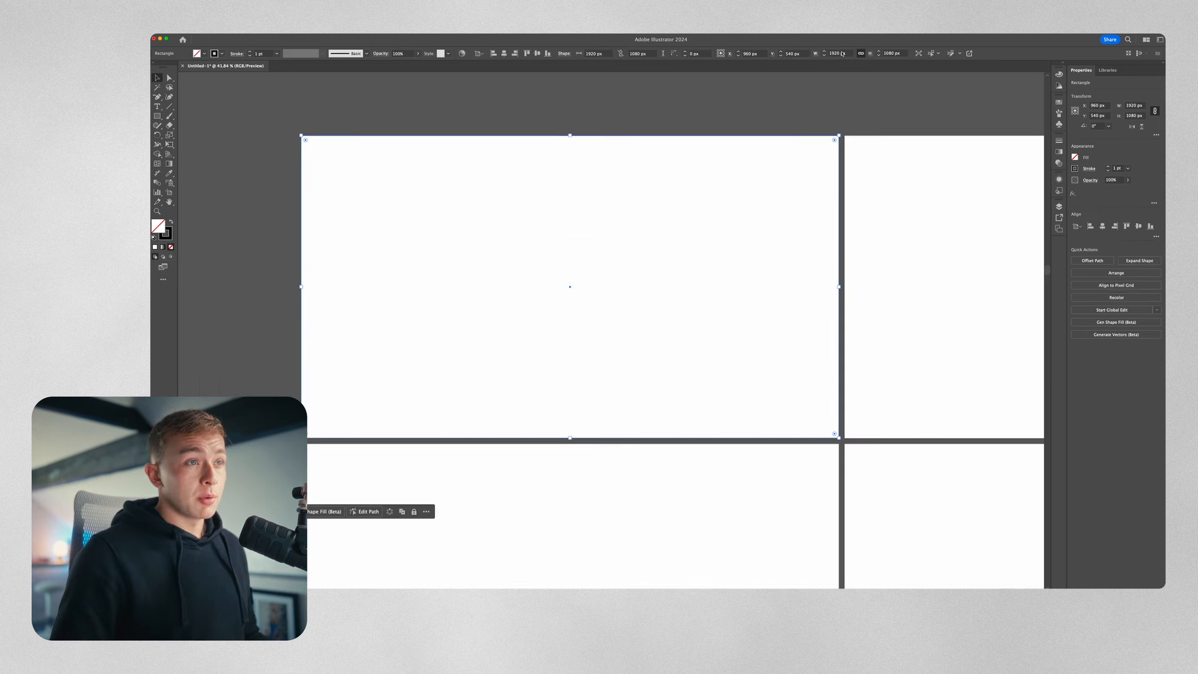
# Resize the rectangle on the first artboard to 1800 px wide and 960 px high to form even margins.
pyautogui.click(843, 54)
pyautogui.click(861, 54)
pyautogui.click(839, 54)
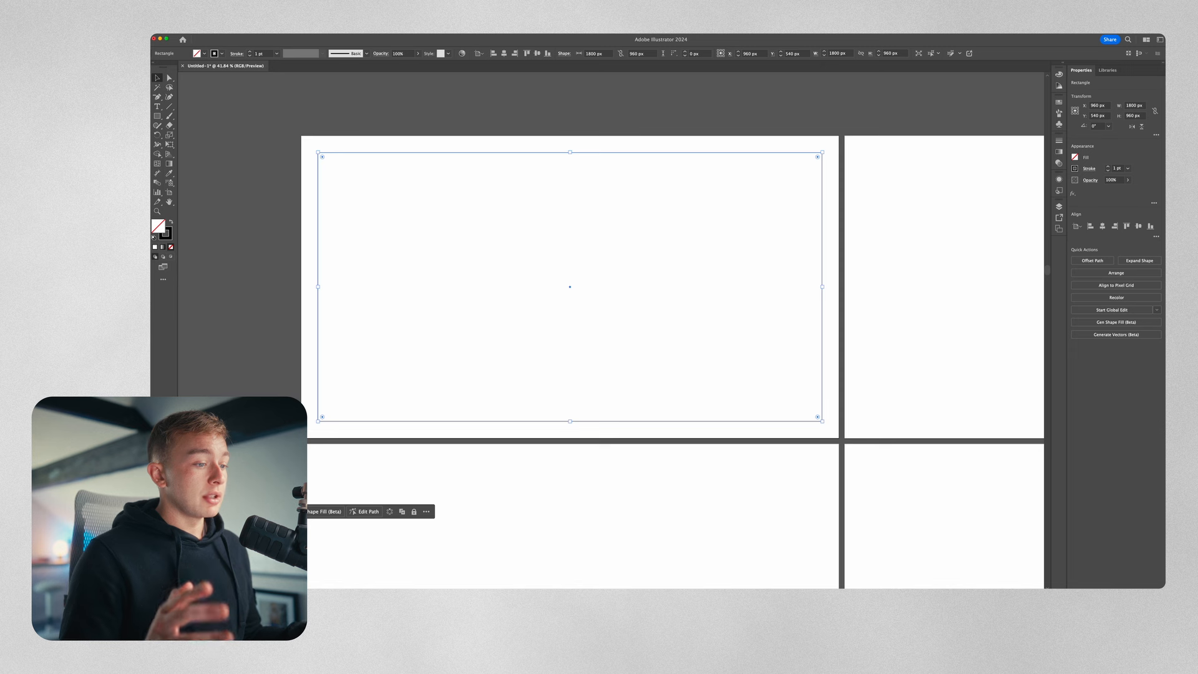
pyautogui.click(793, 270)
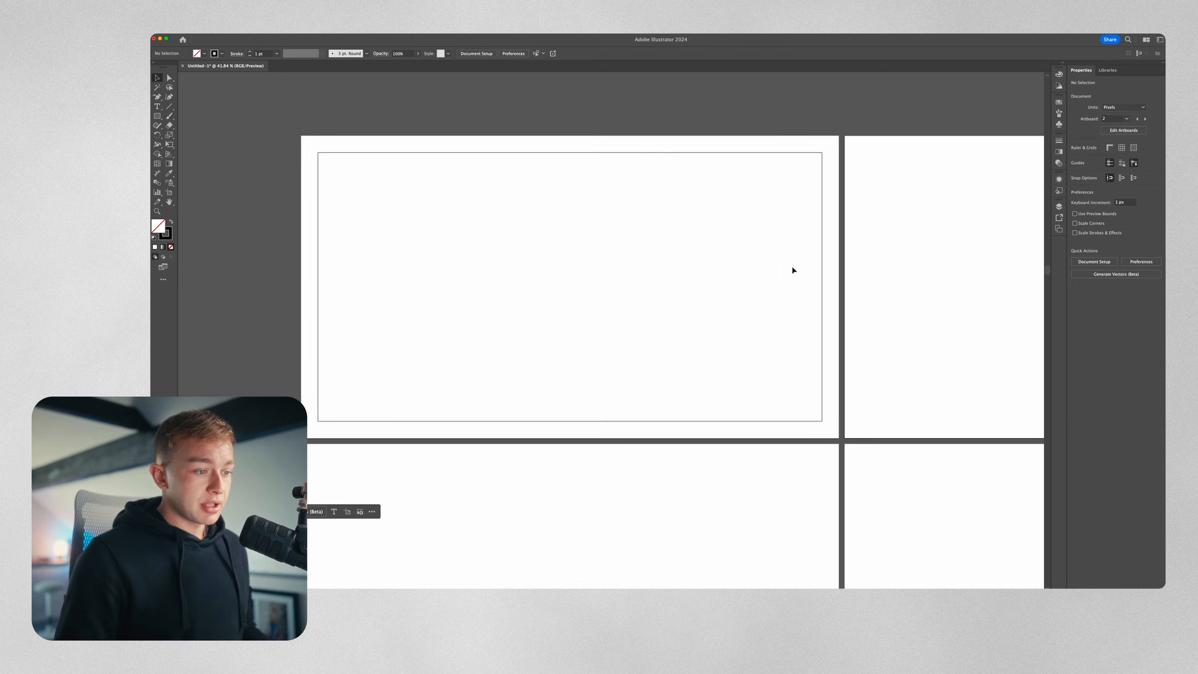
pyautogui.click(821, 285)
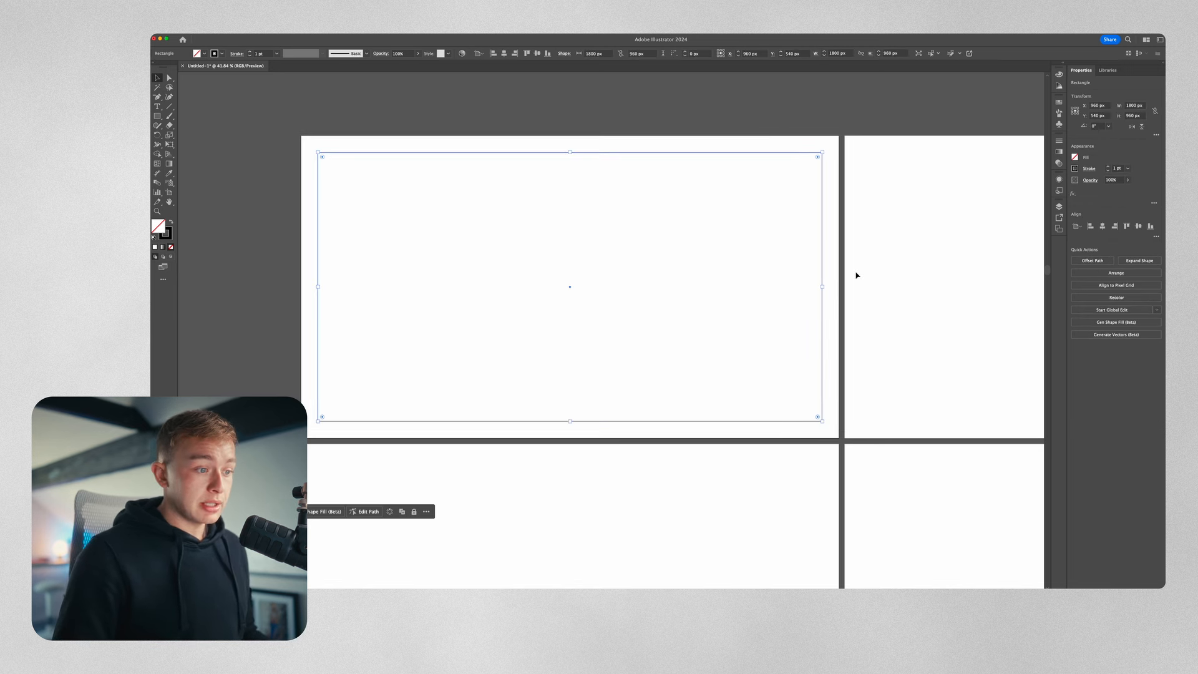
# Split the margin rectangle into a grid of six rows with gutters between them.
pyautogui.click(228, 30)
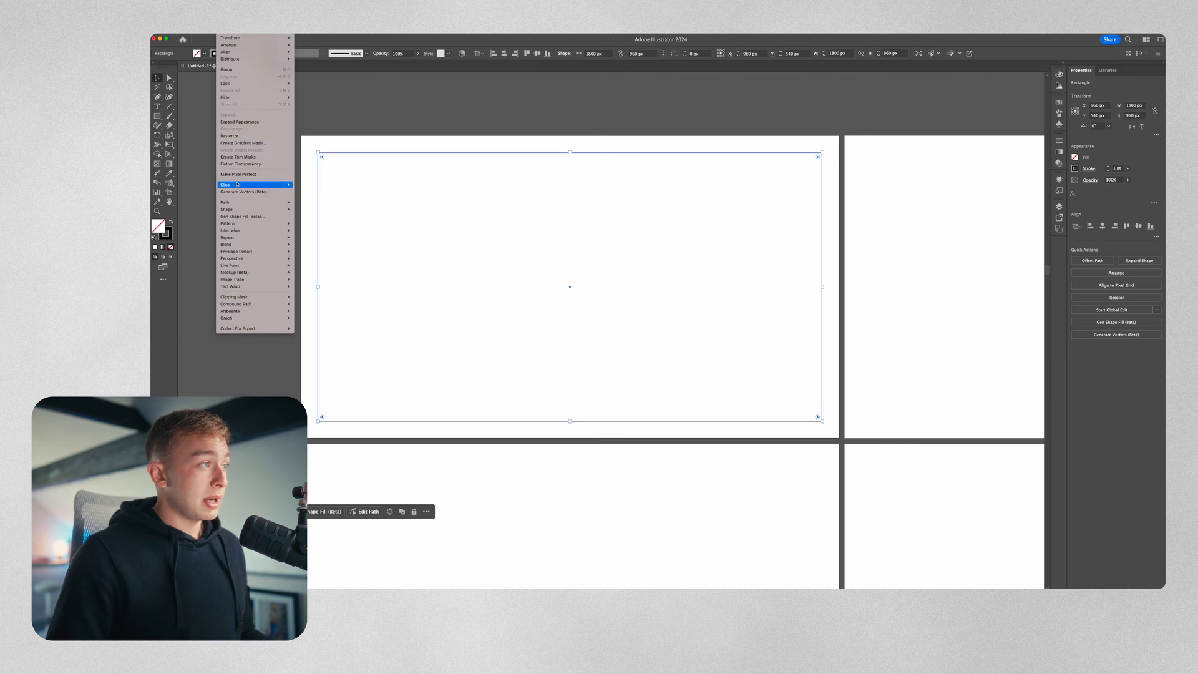
pyautogui.moveTo(237, 202)
pyautogui.click(311, 283)
pyautogui.doubleClick(487, 286)
pyautogui.click(498, 315)
pyautogui.press('Return')
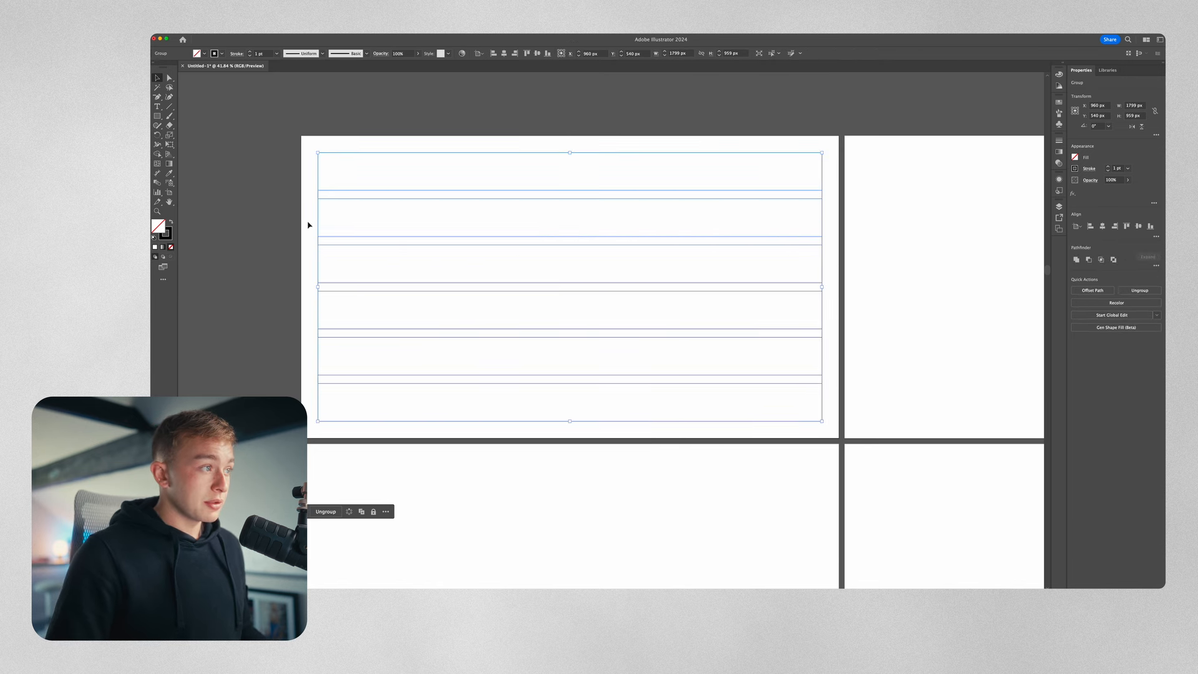
# Paste the original margin rectangle in front of the rows and split it into 12 columns with gutters.
pyautogui.press('super+f')
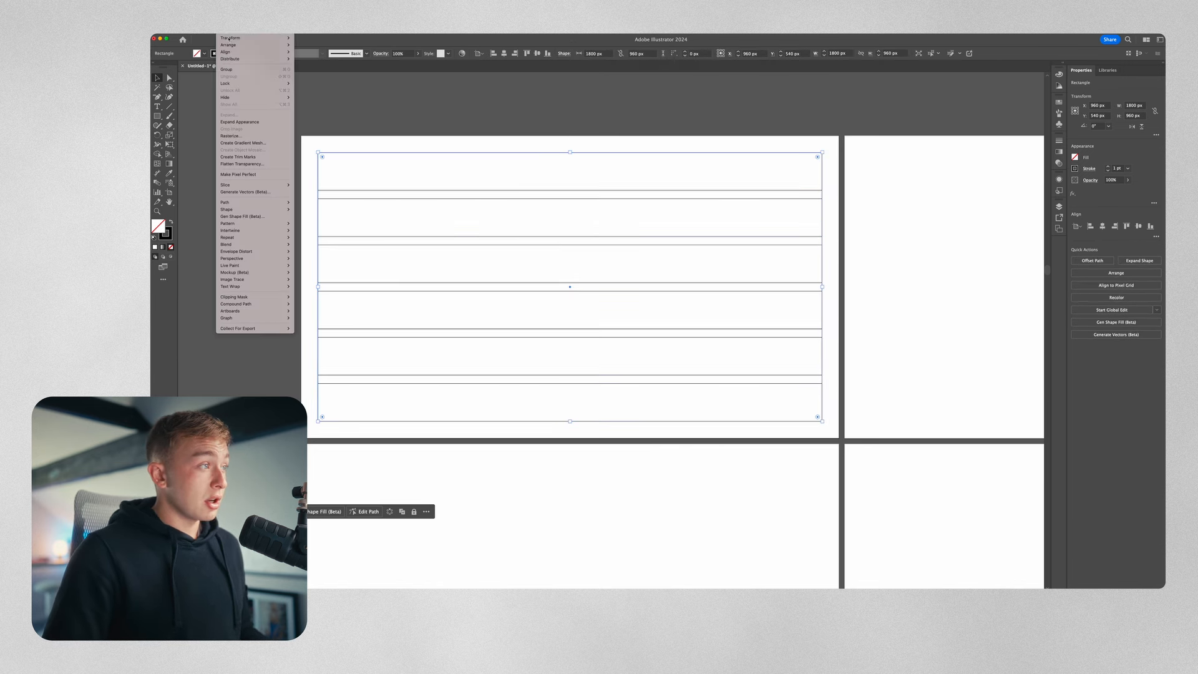
pyautogui.moveTo(245, 202)
pyautogui.click(324, 283)
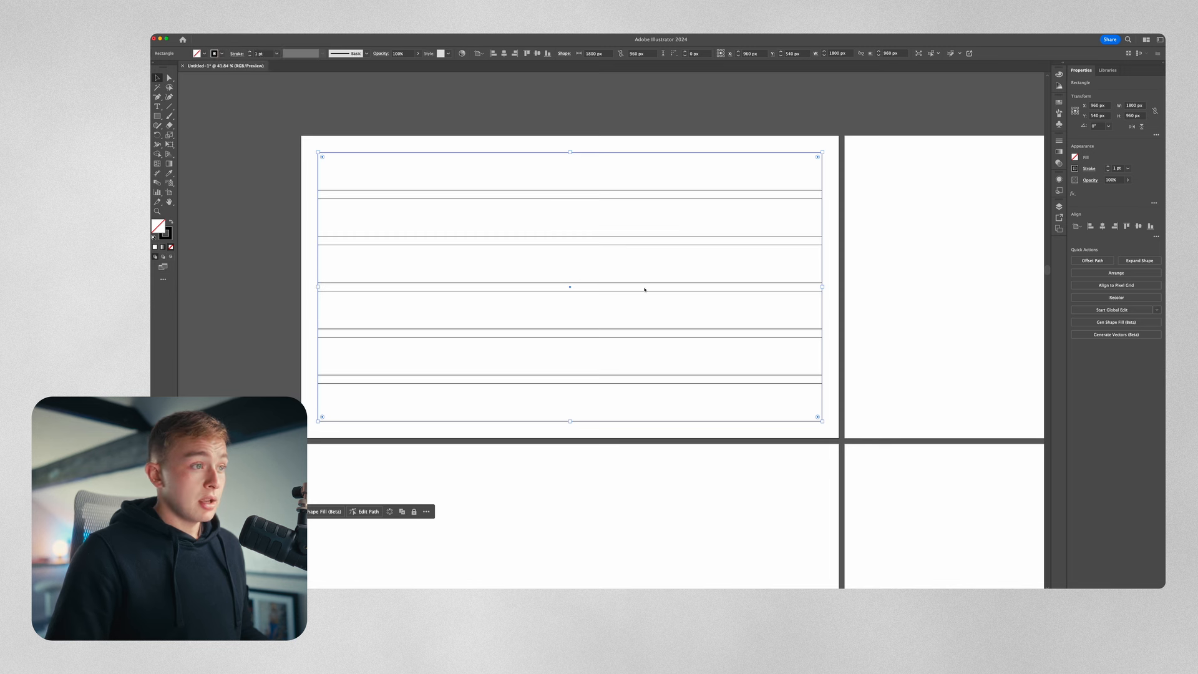
pyautogui.click(594, 289)
pyautogui.write('2')
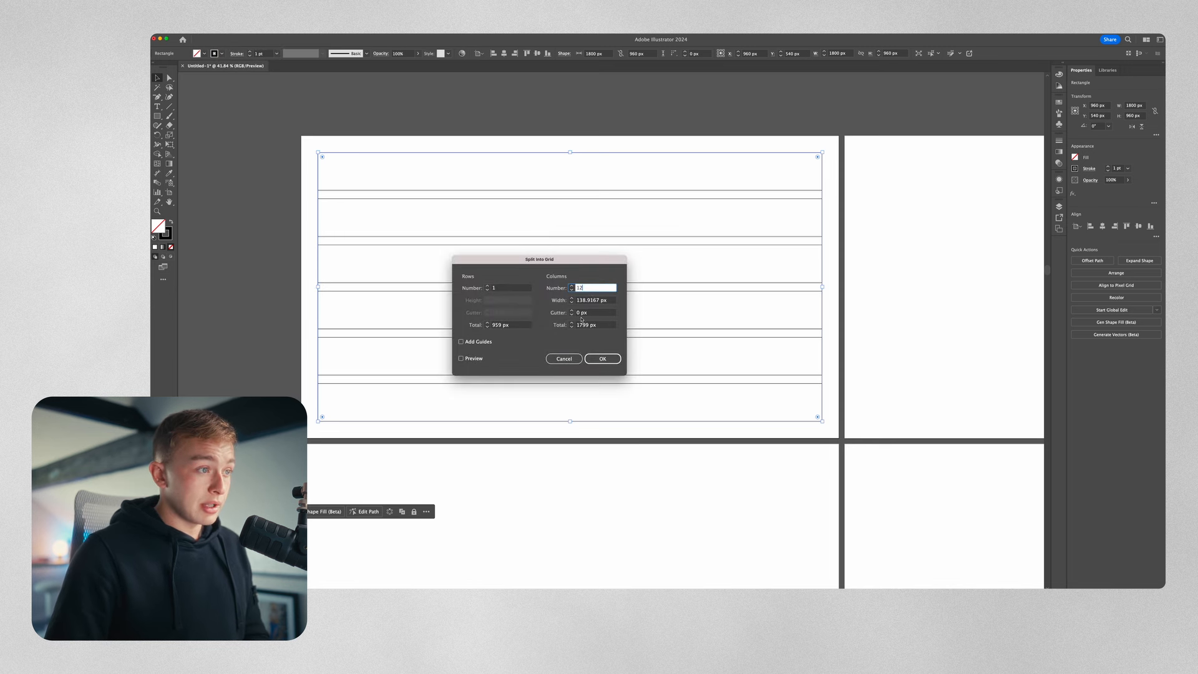
pyautogui.click(581, 314)
pyautogui.press('Return')
pyautogui.click(860, 113)
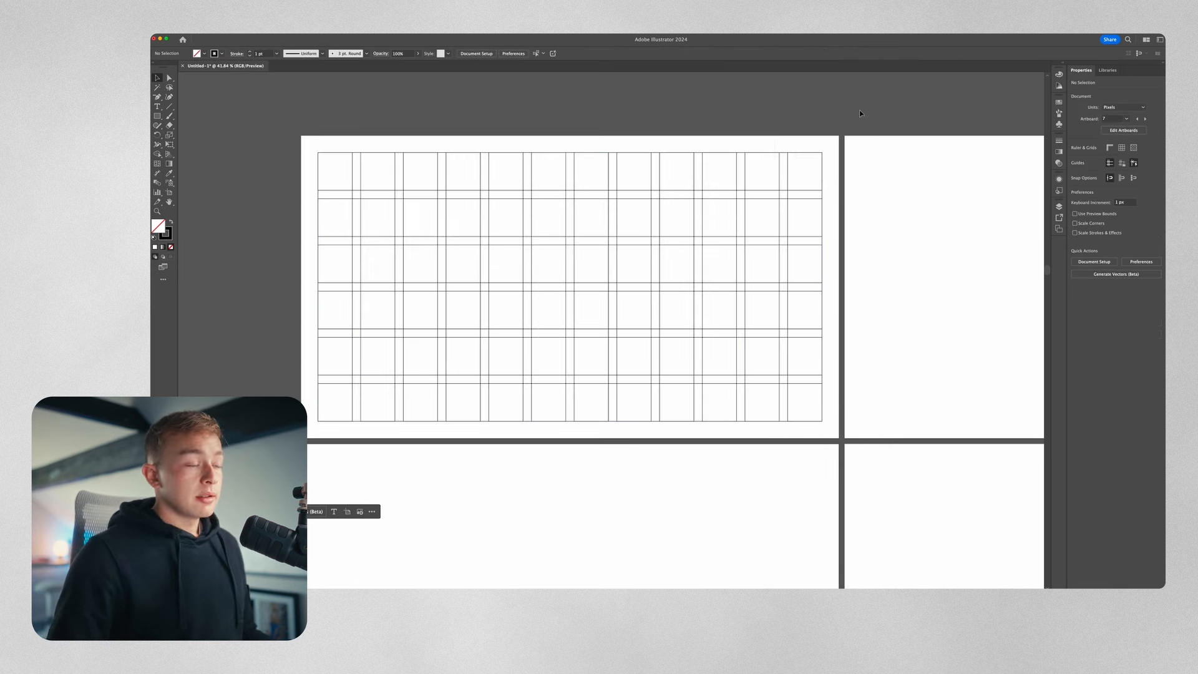
# Paste the grid for the second artboard and centre it vertically on that artboard.
pyautogui.press('super+alt+0')
pyautogui.hotkey('shift', 'o')
pyautogui.click(451, 183)
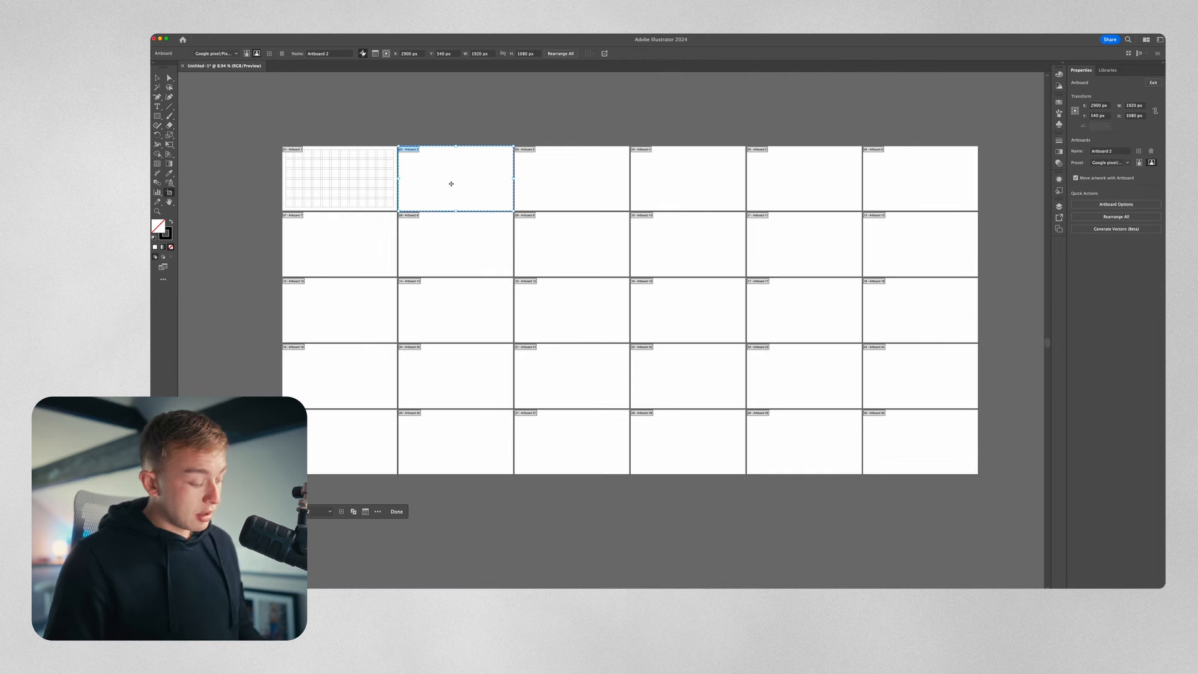
pyautogui.press('super+v')
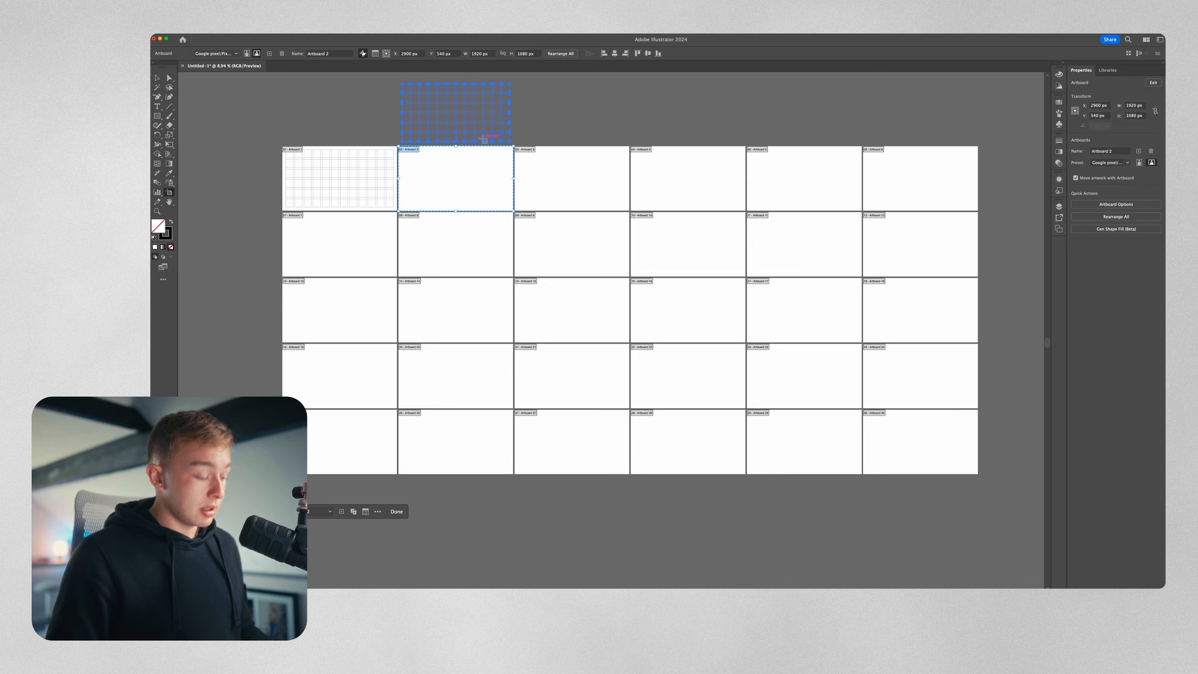
pyautogui.press('v')
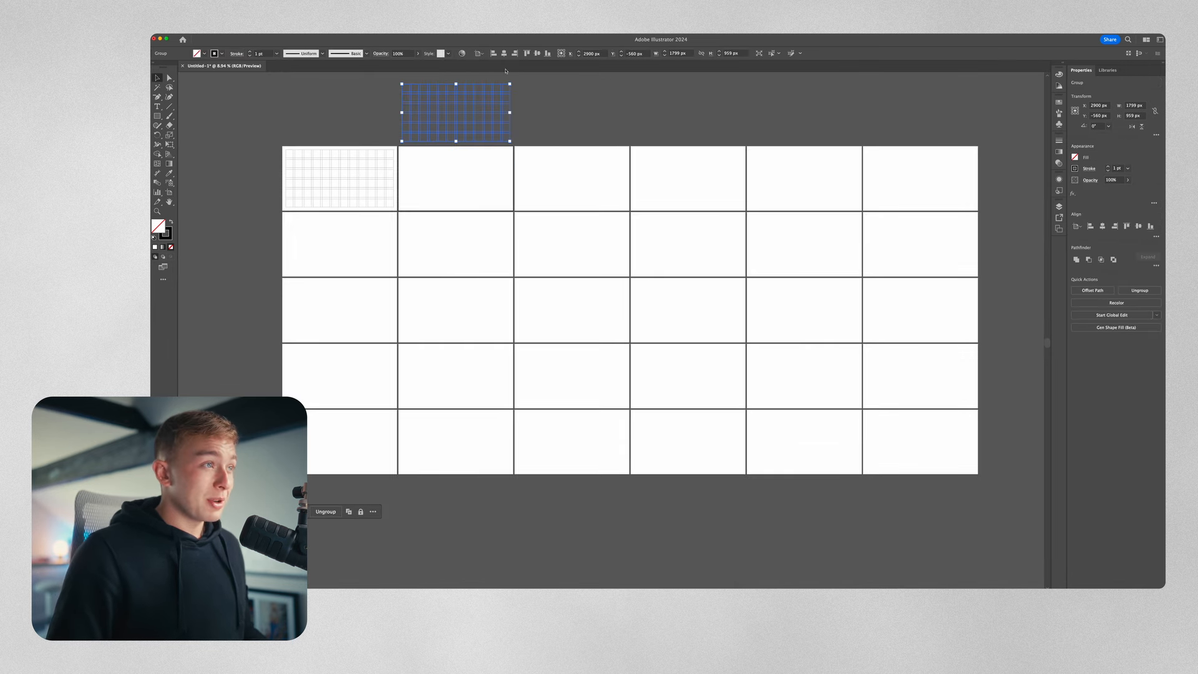
pyautogui.click(541, 54)
pyautogui.click(546, 155)
# Copy the grid across to all the remaining artboards, matching its position on each one.
pyautogui.click(478, 181)
pyautogui.moveTo(484, 193); pyautogui.dragTo(612, 201)
pyautogui.click(698, 187)
pyautogui.press('super+f')
pyautogui.click(829, 186)
pyautogui.press('super+f')
pyautogui.click(979, 171)
pyautogui.click(891, 170)
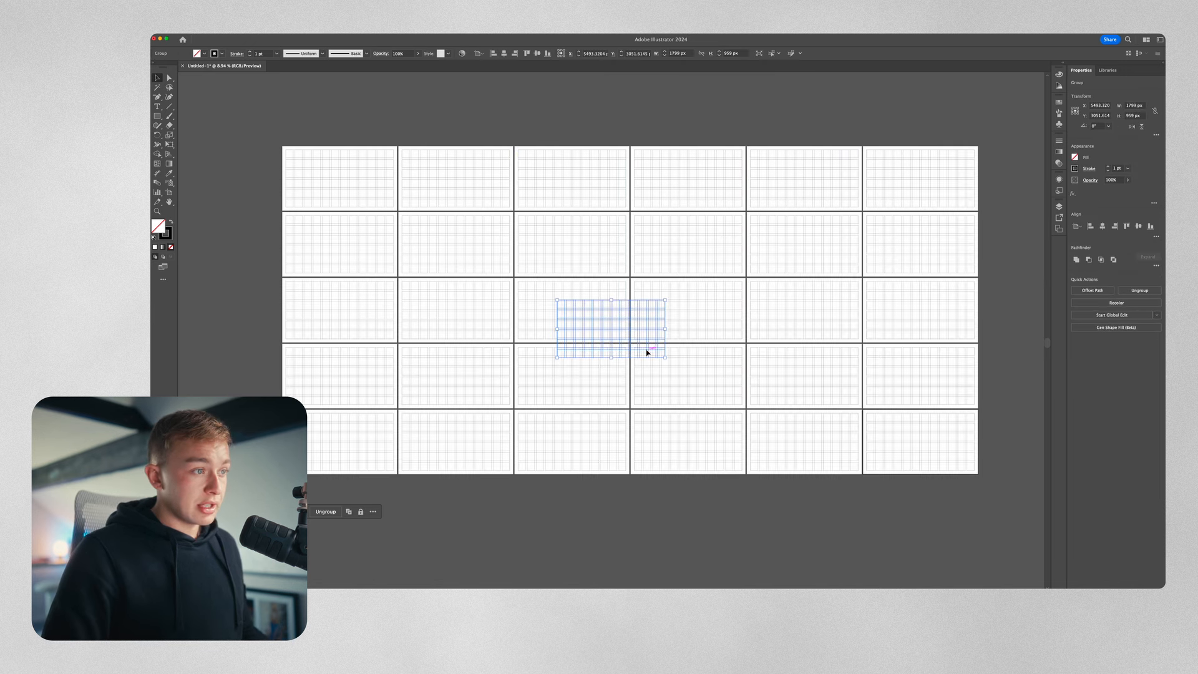
# Move the spare copy of the grid off the artboards, into the empty space above the first one.
pyautogui.hotkey('shift', 'Up')
pyautogui.hotkey('shift', 'Up')
pyautogui.hotkey('shift', 'Up')
pyautogui.hotkey('shift', 'Up')
pyautogui.hotkey('shift', 'Up')
pyautogui.hotkey('shift', 'Up')
pyautogui.hotkey('shift', 'Up')
pyautogui.hotkey('shift', 'Up')
pyautogui.hotkey('shift', 'Up')
pyautogui.hotkey('shift', 'Up')
pyautogui.moveTo(647, 350); pyautogui.dragTo(354, 137)
pyautogui.click(257, 148)
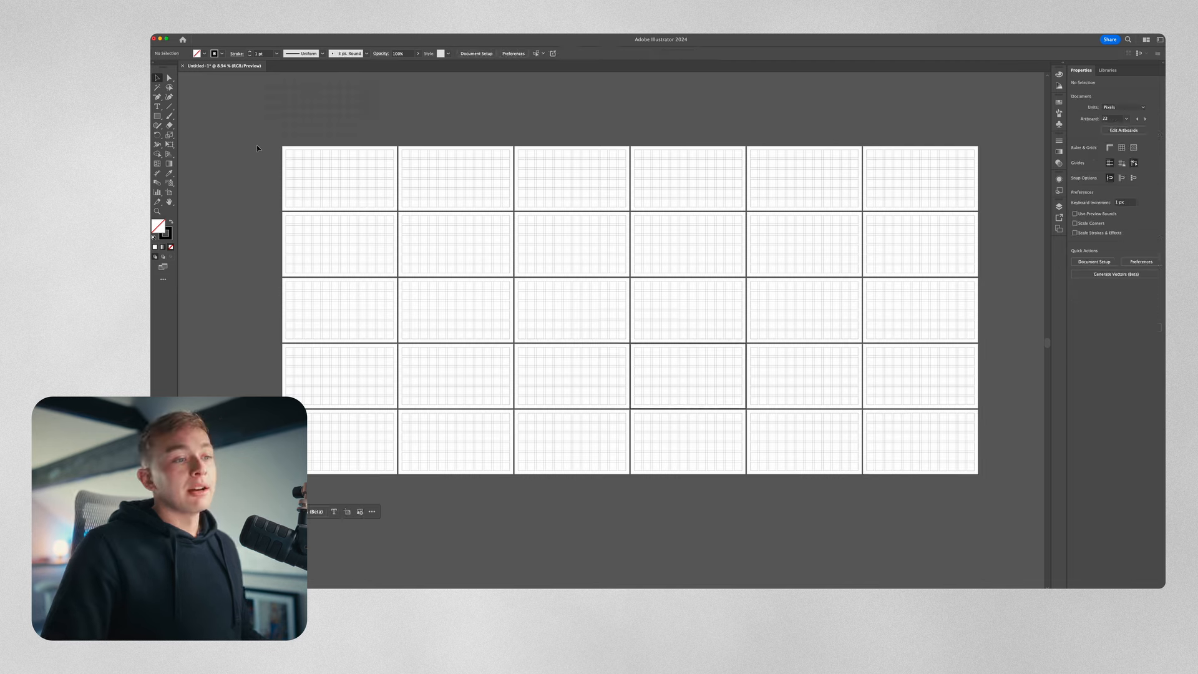
# Convert the grids on all artboards into guides and toggle the guides' visibility off and back on.
pyautogui.moveTo(934, 495); pyautogui.dragTo(1008, 498)
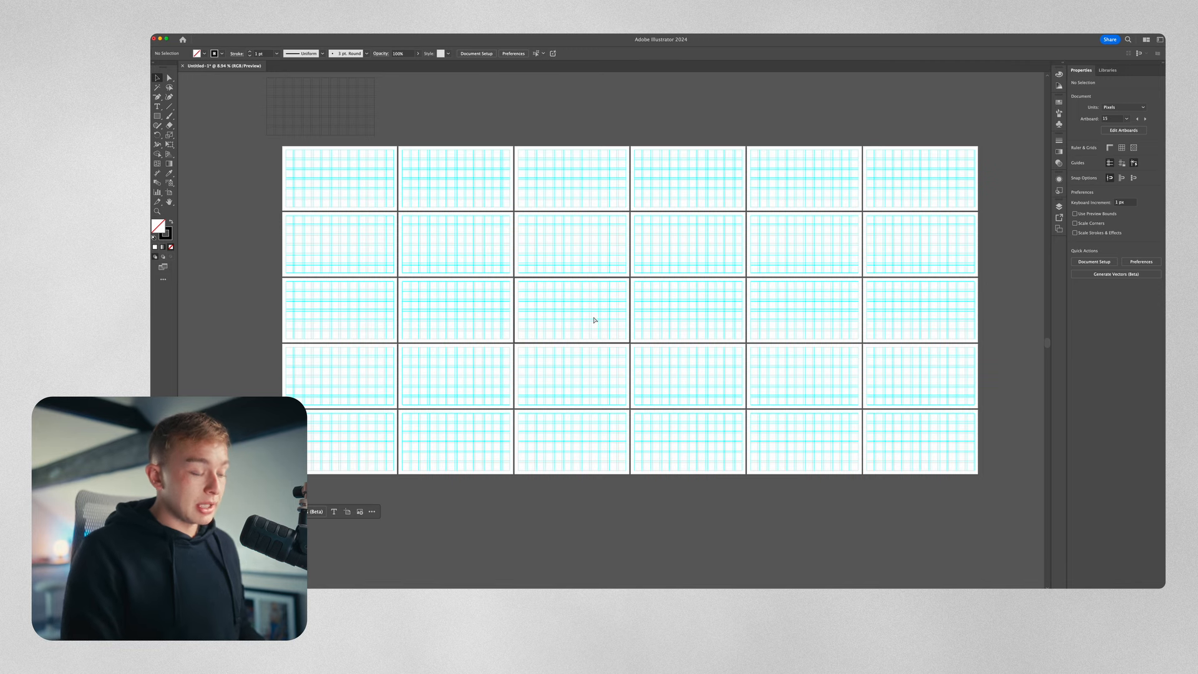
pyautogui.press('super+semicolon')
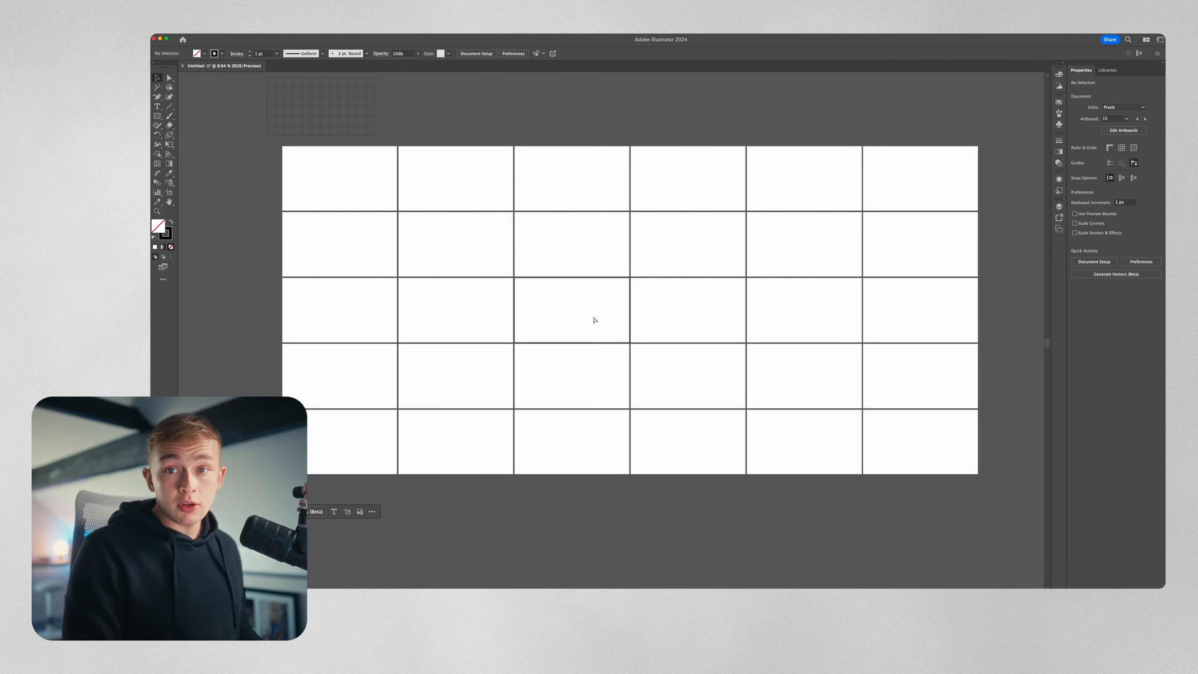
pyautogui.press('super+semicolon')
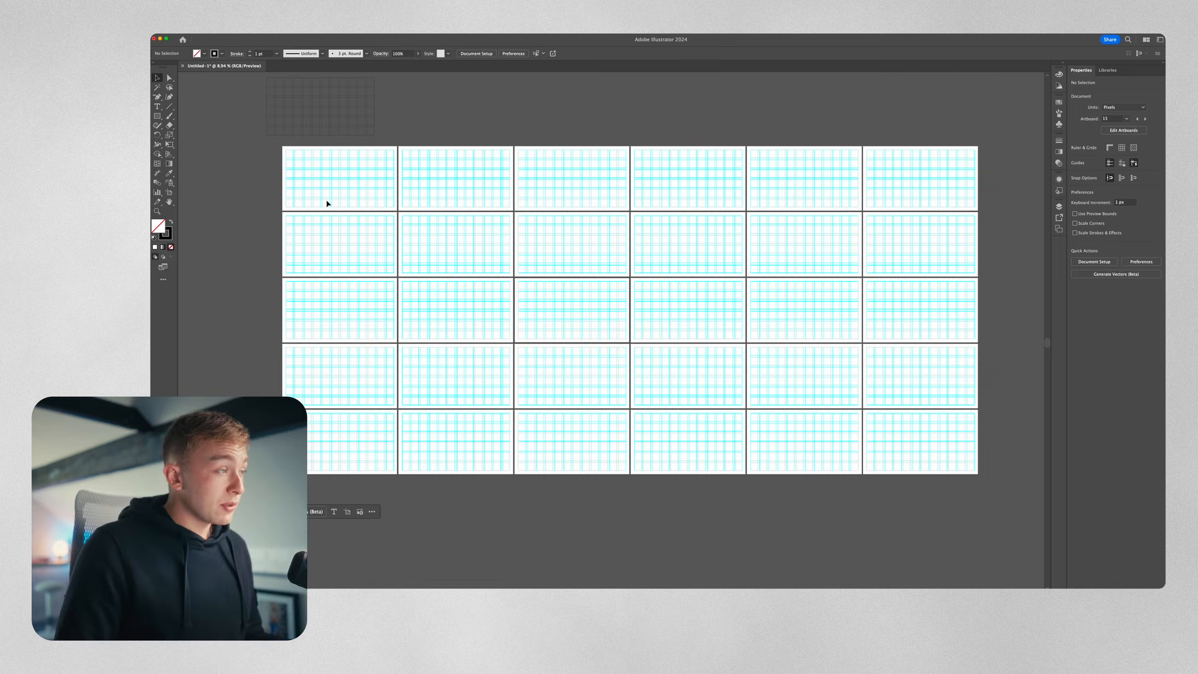
# Add a point text on the first artboard and set its font to Satoshi Medium.
pyautogui.scroll(3, 326, 201)
pyautogui.scroll(1, 296, 146)
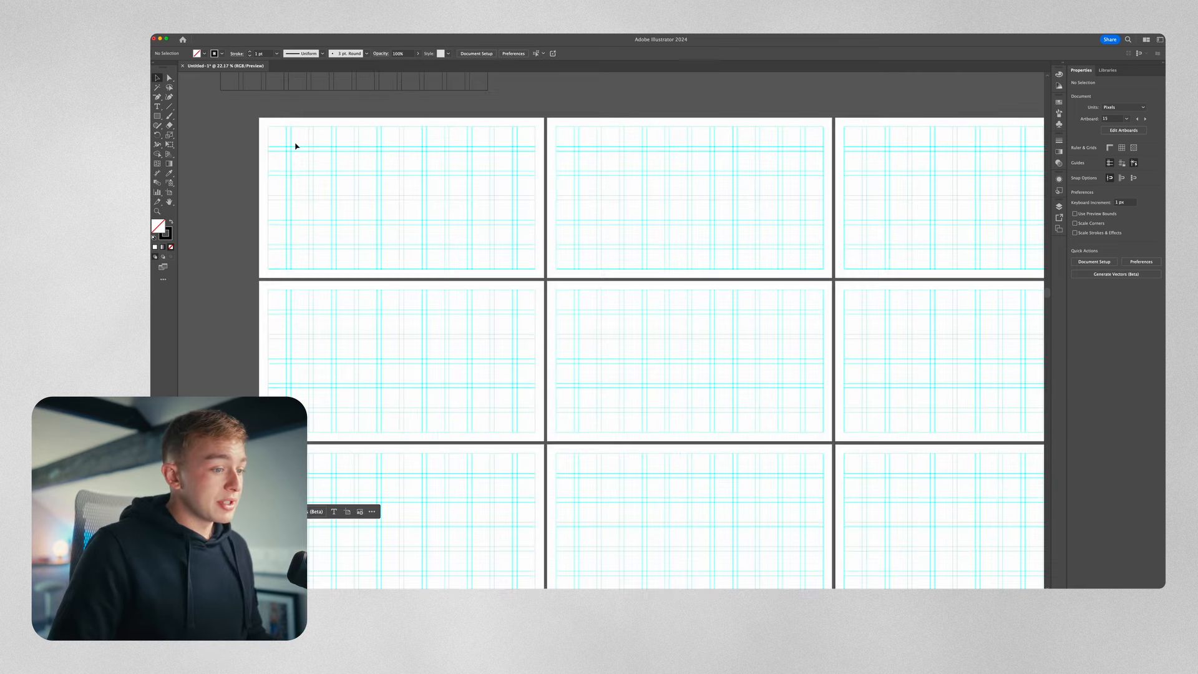
pyautogui.press('t')
pyautogui.click(308, 176)
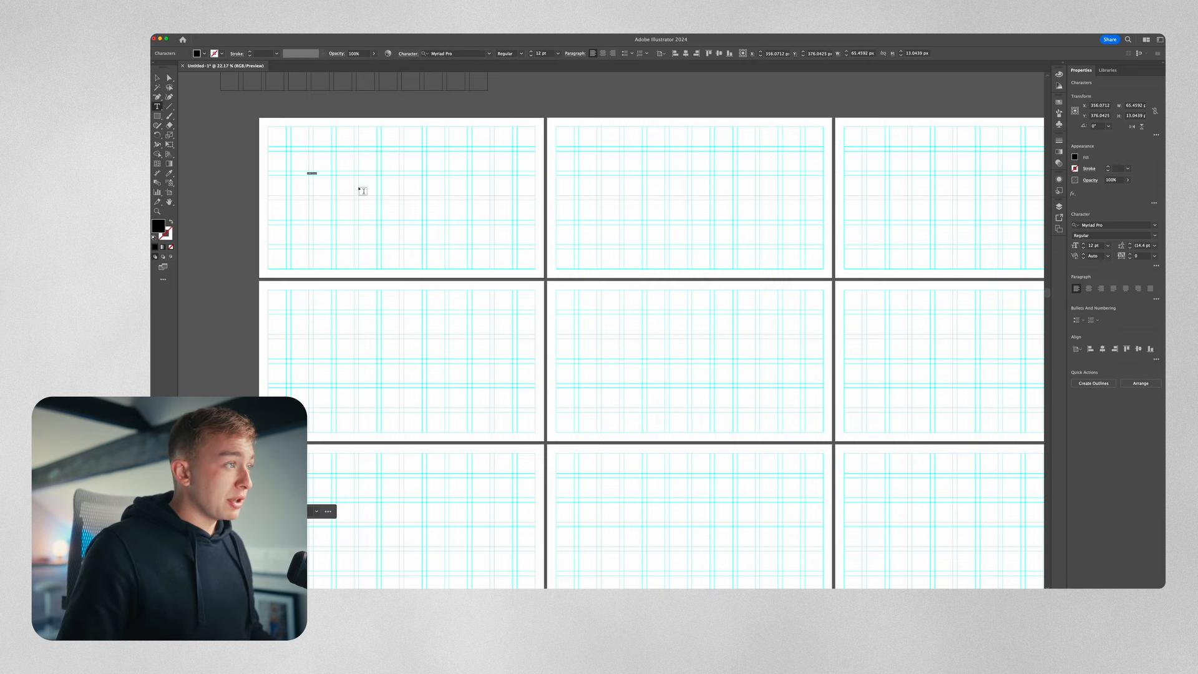
pyautogui.click(442, 55)
pyautogui.write('sat')
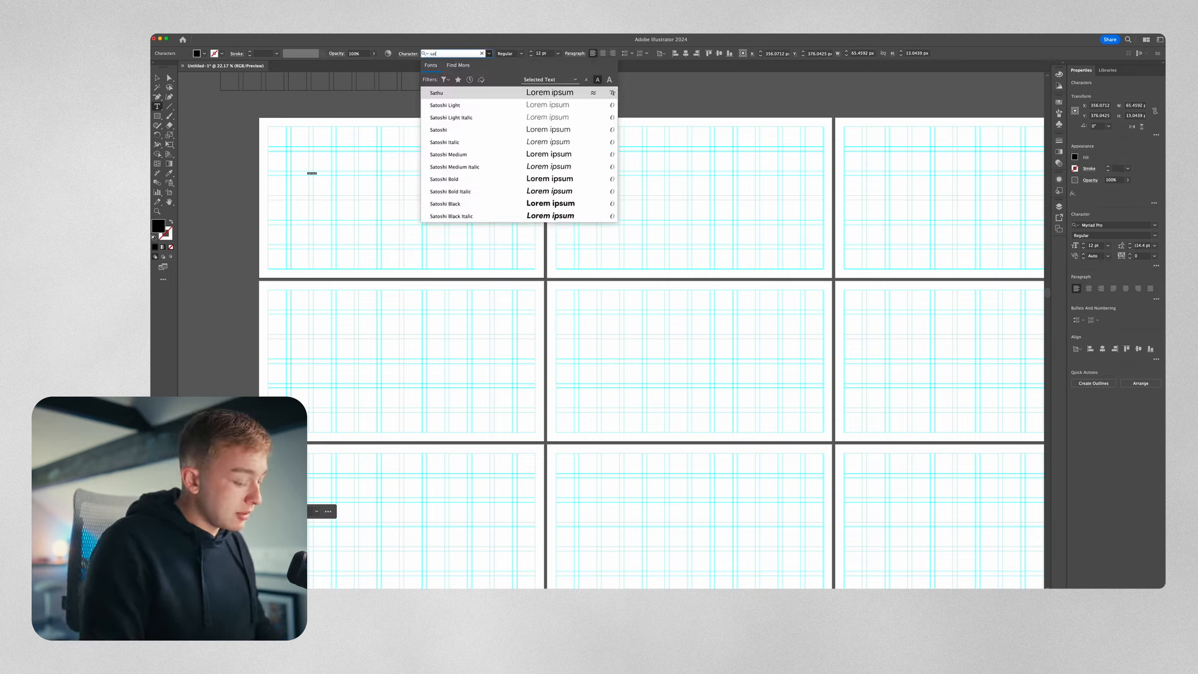
pyautogui.press('Return')
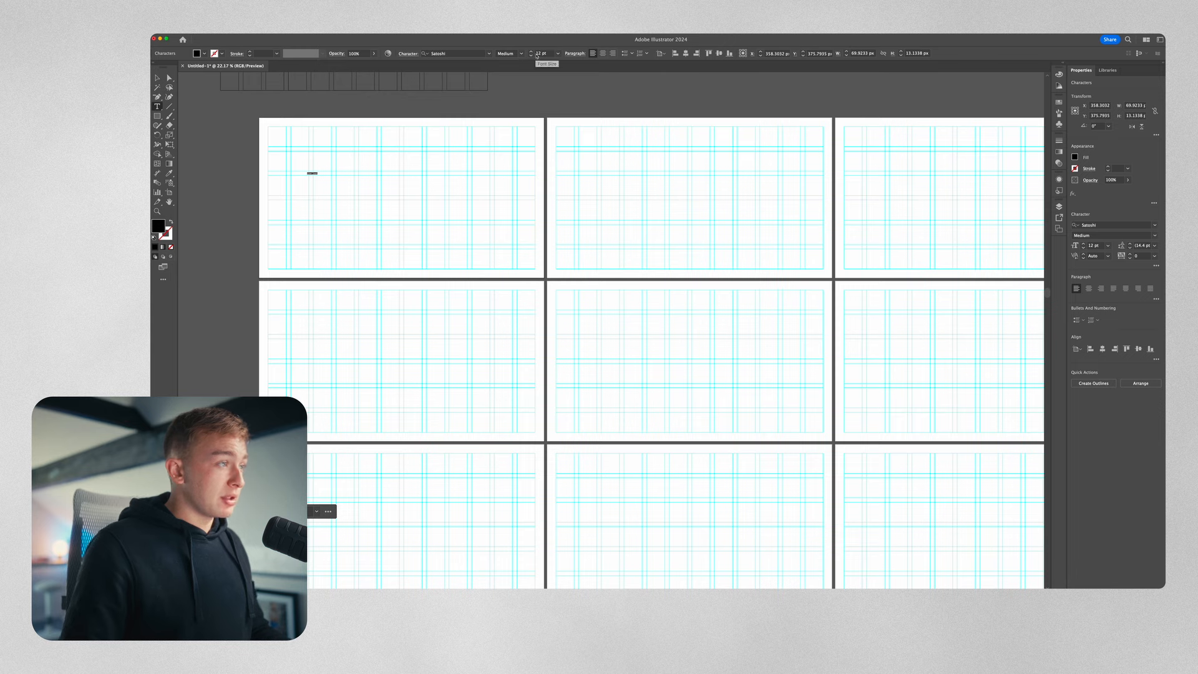
# Change the text to NONSTOP and move it into the top-left corner of the first artboard's margin guides.
pyautogui.press('Escape')
pyautogui.write('NONSTOP')
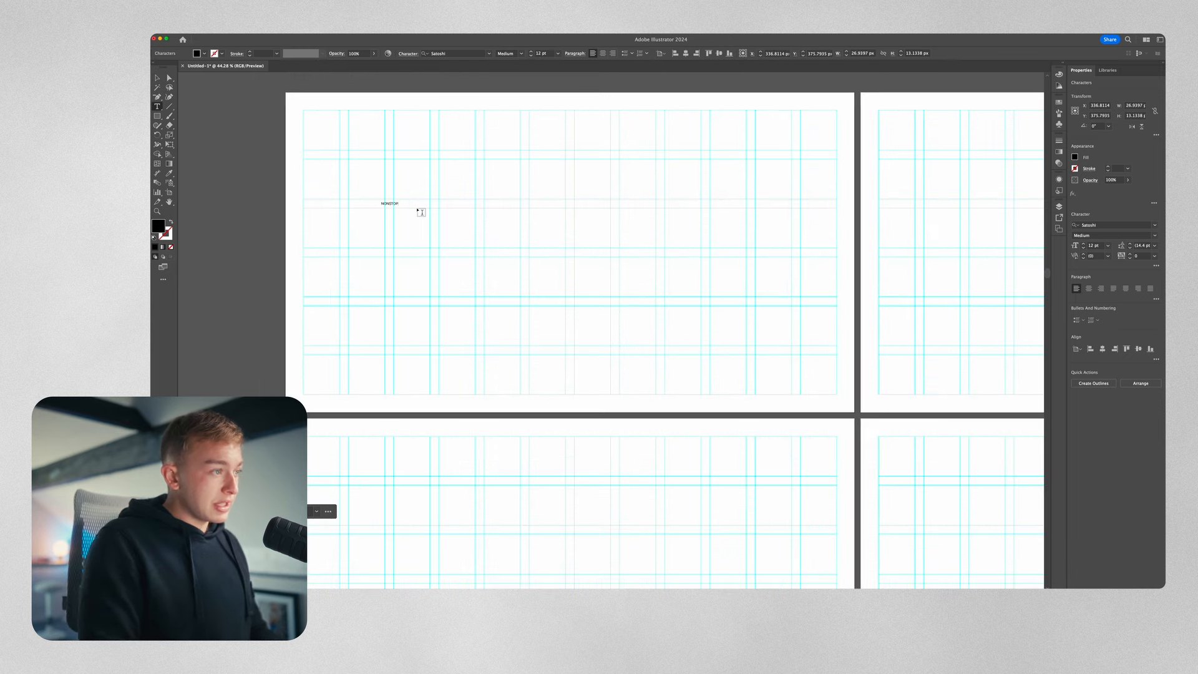
pyautogui.press('Escape')
pyautogui.click(409, 214)
pyautogui.moveTo(393, 207); pyautogui.dragTo(317, 117)
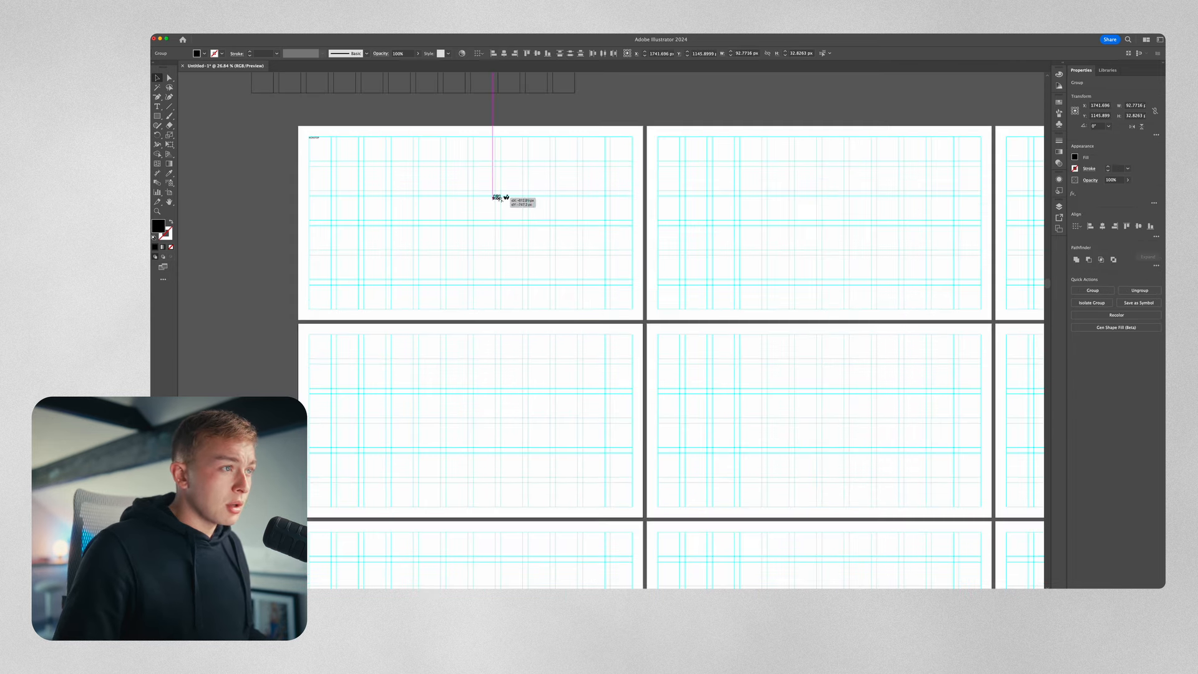
# Place the stacked logo and icon in the first artboard's top-right margin corner and the nonstop wordmark in its bottom-left corner.
pyautogui.moveTo(498, 198); pyautogui.dragTo(621, 141)
pyautogui.press('super+v')
pyautogui.click(577, 293)
pyautogui.moveTo(602, 335); pyautogui.dragTo(321, 308)
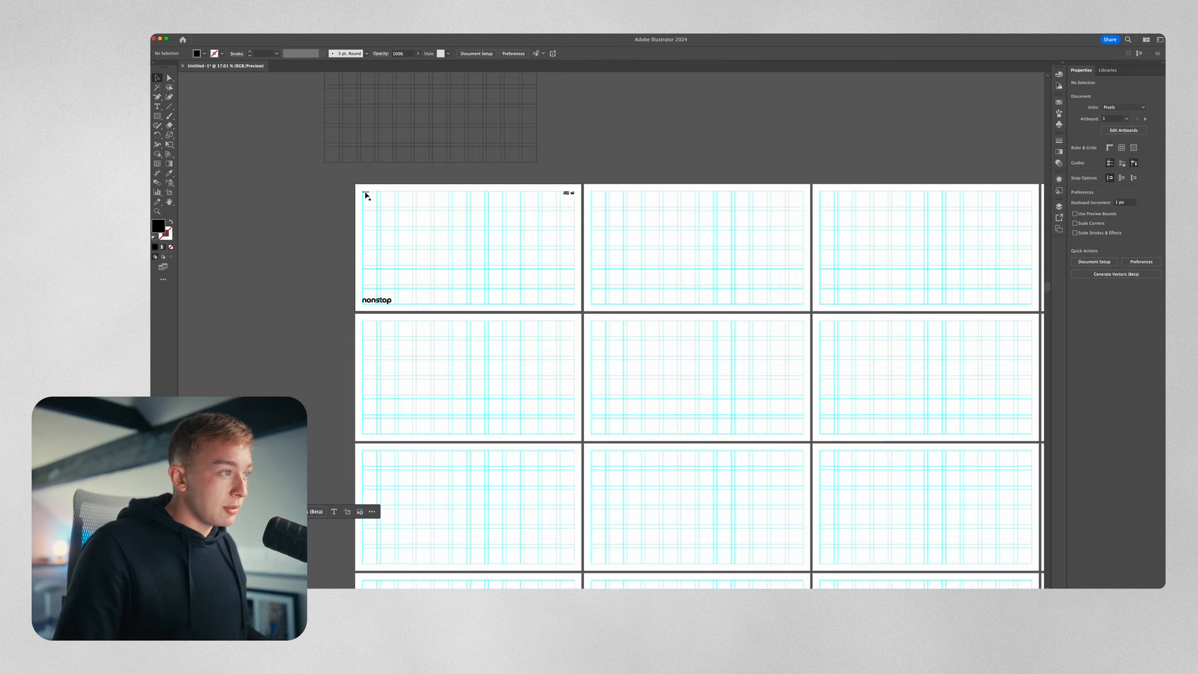
# Copy the small NONSTOP text to the first artboard's bottom-right margin corner and turn it into a right-aligned page number.
pyautogui.scroll(5, 366, 194)
pyautogui.moveTo(366, 195); pyautogui.dragTo(982, 529)
pyautogui.doubleClick(982, 528)
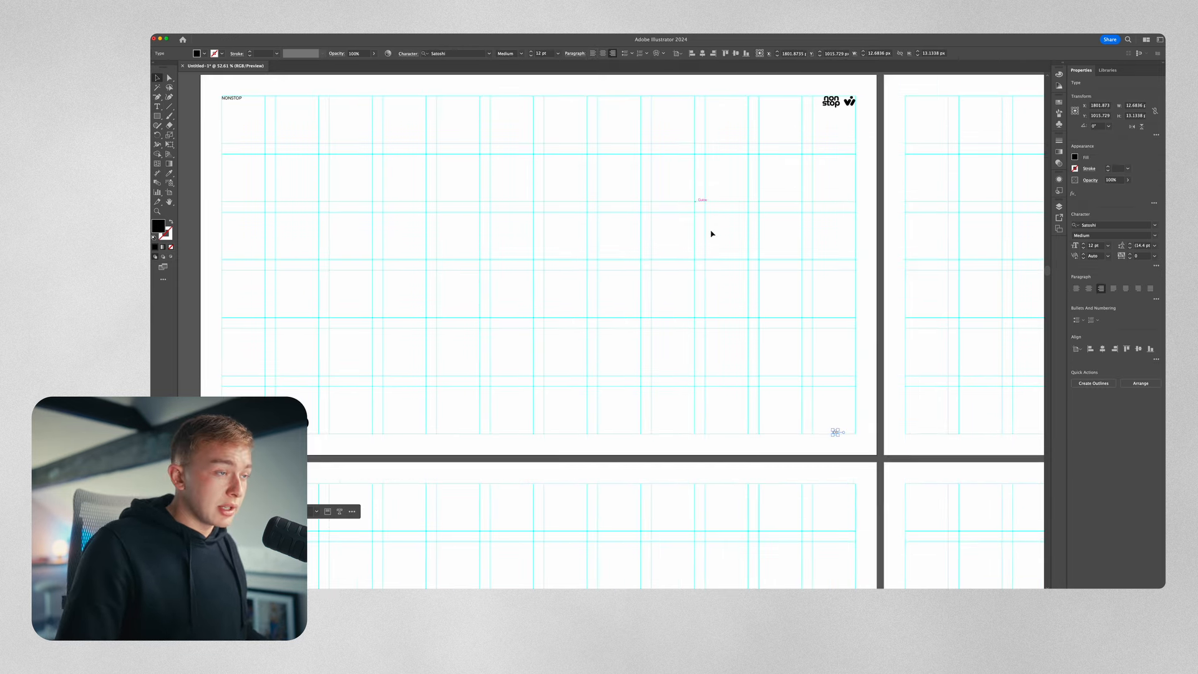
pyautogui.click(825, 393)
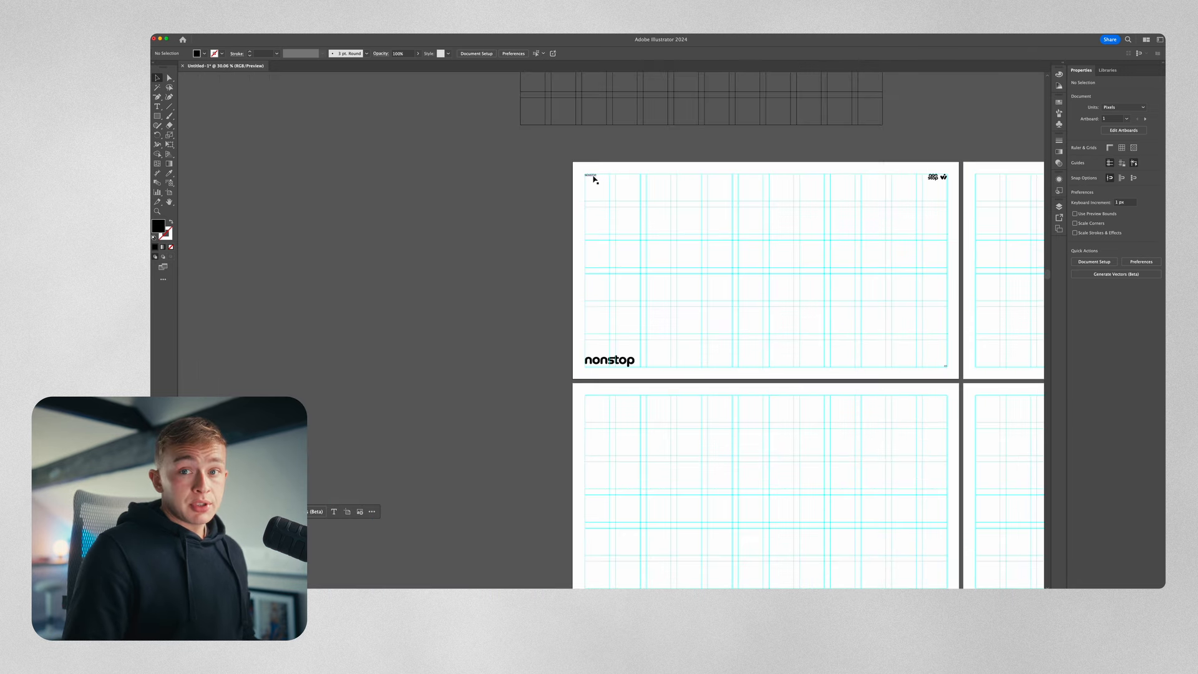
# Copy the NONSTOP text beside the artboard, duplicate it above itself and multiply the duplicate's font size by 1.618 to 19.42 pt.
pyautogui.click(590, 176)
pyautogui.moveTo(591, 176); pyautogui.dragTo(510, 262)
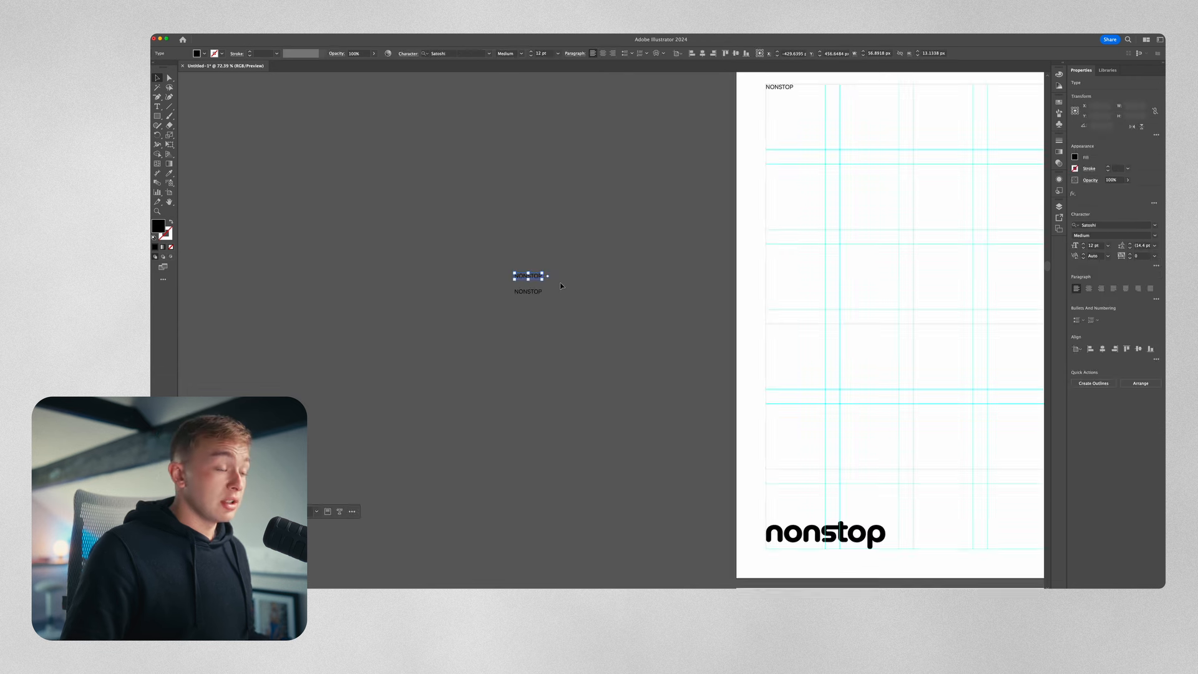
pyautogui.click(542, 53)
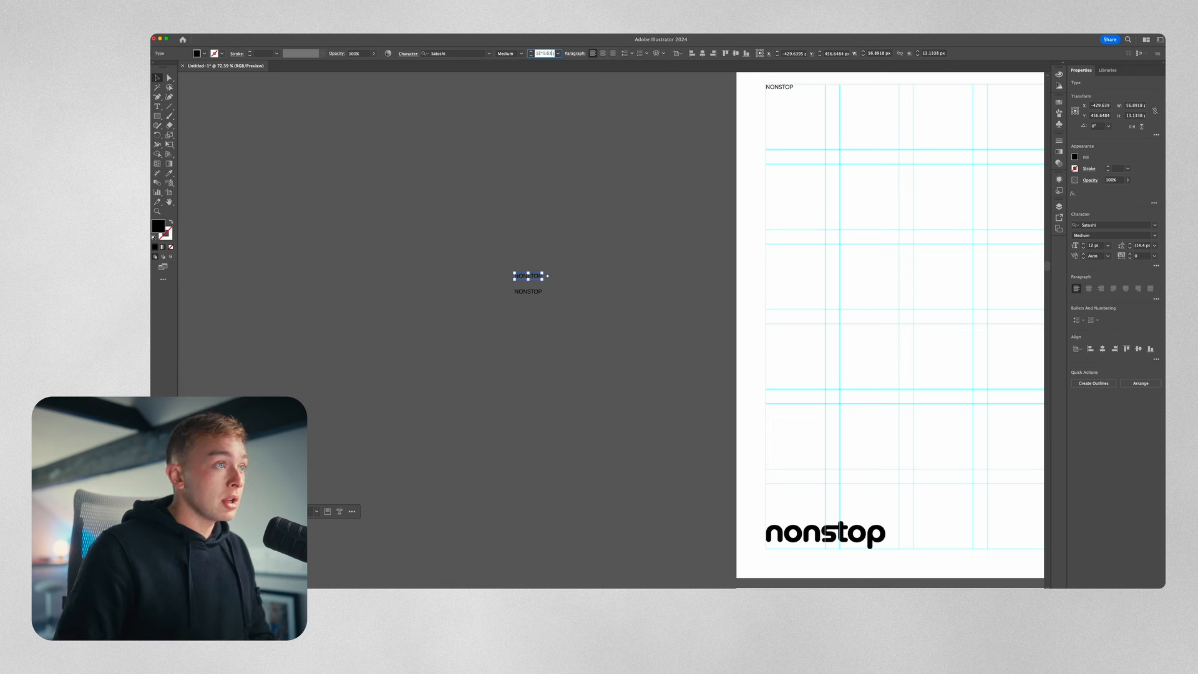
pyautogui.press('Return')
pyautogui.click(609, 308)
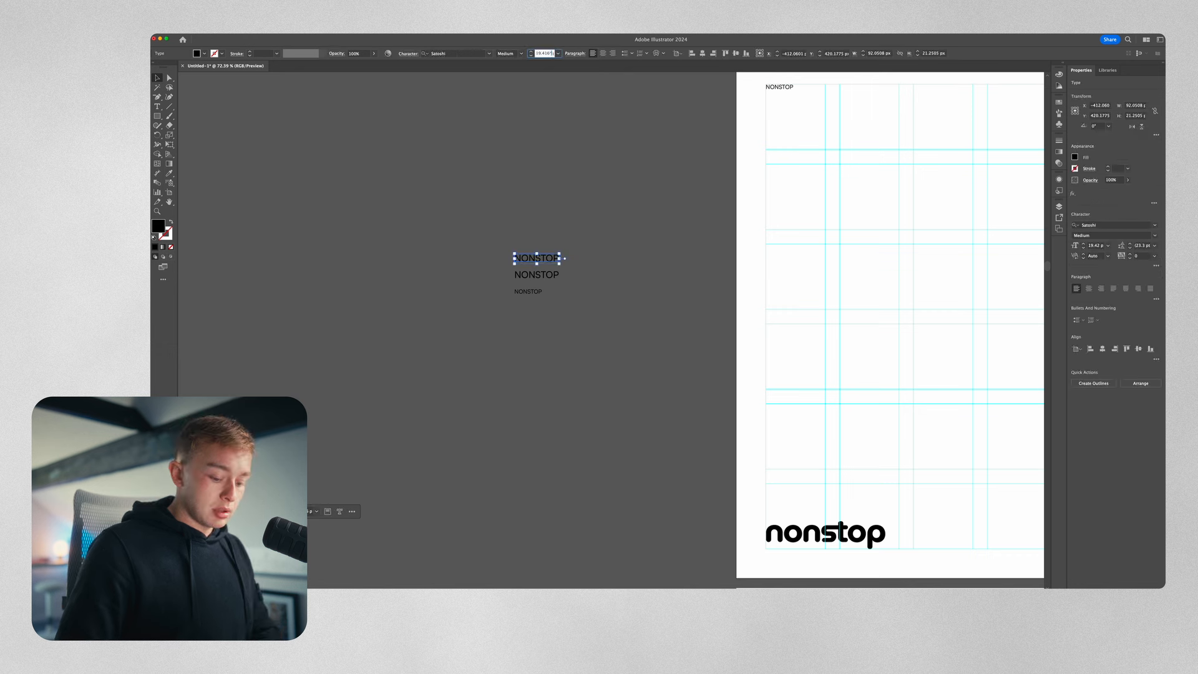
# Stack three larger NONSTOP copies above, multiplying the font size by 1.618 for each one.
pyautogui.write('18')
pyautogui.press('Return')
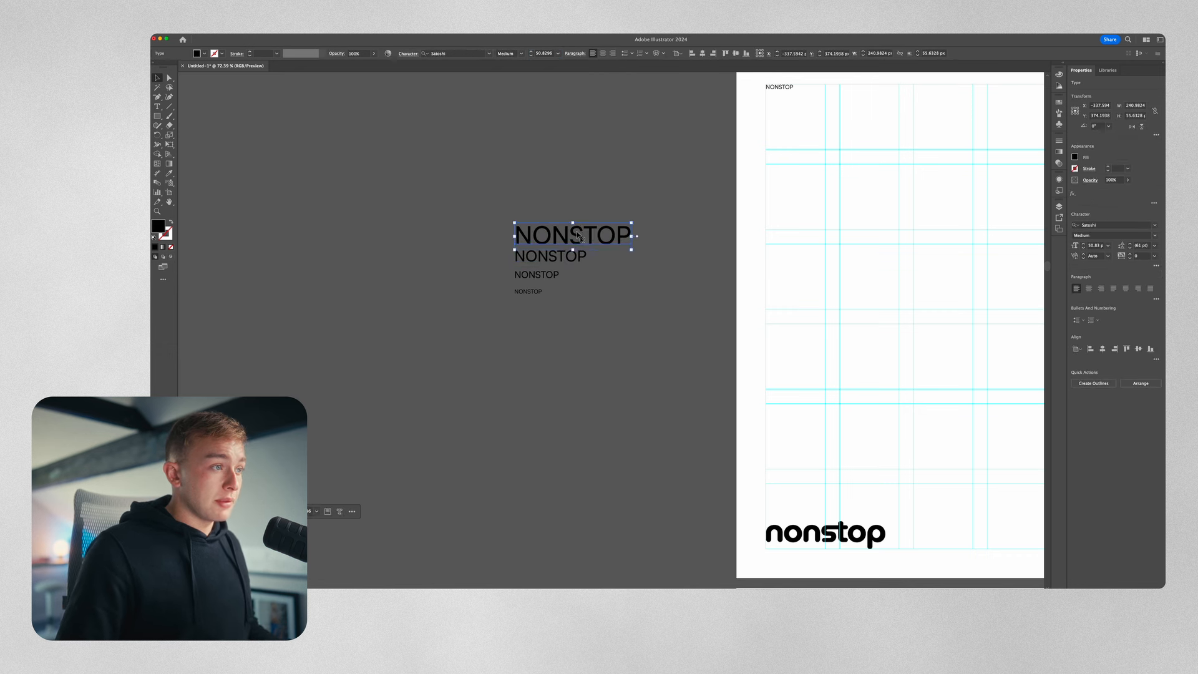
pyautogui.moveTo(579, 235); pyautogui.dragTo(580, 210)
pyautogui.click(553, 54)
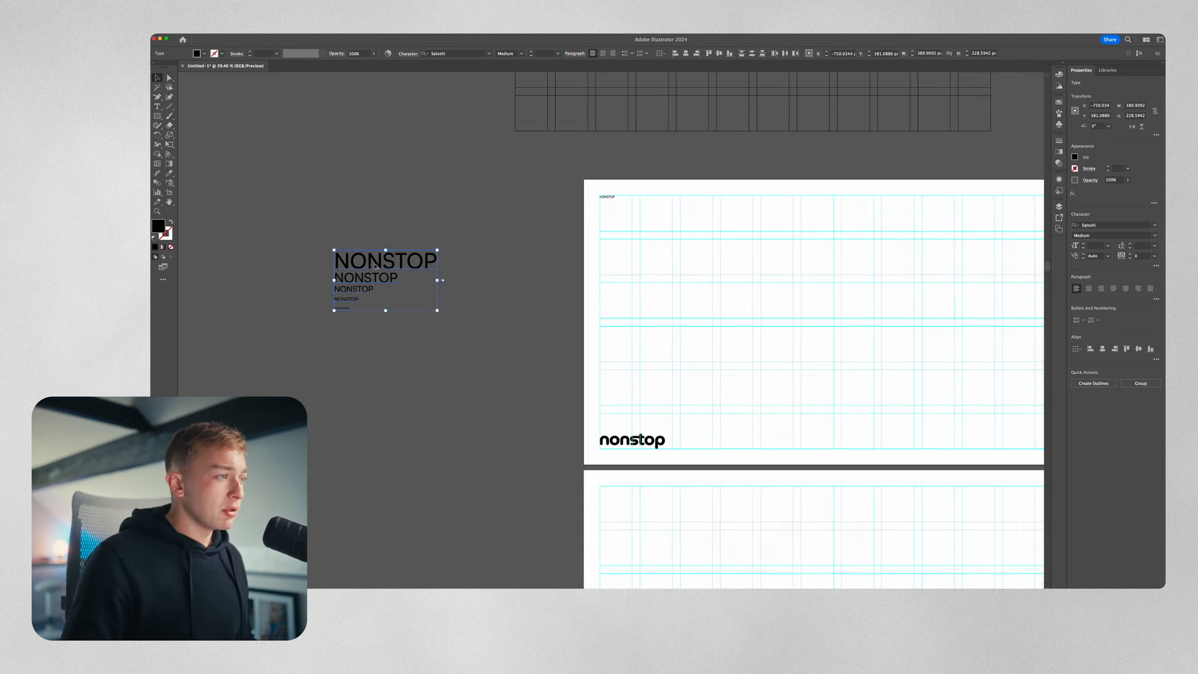
# Duplicate the NONSTOP size stack above the original and set the copy's font to MuseoModerno Bold.
pyautogui.moveTo(375, 266); pyautogui.dragTo(376, 196)
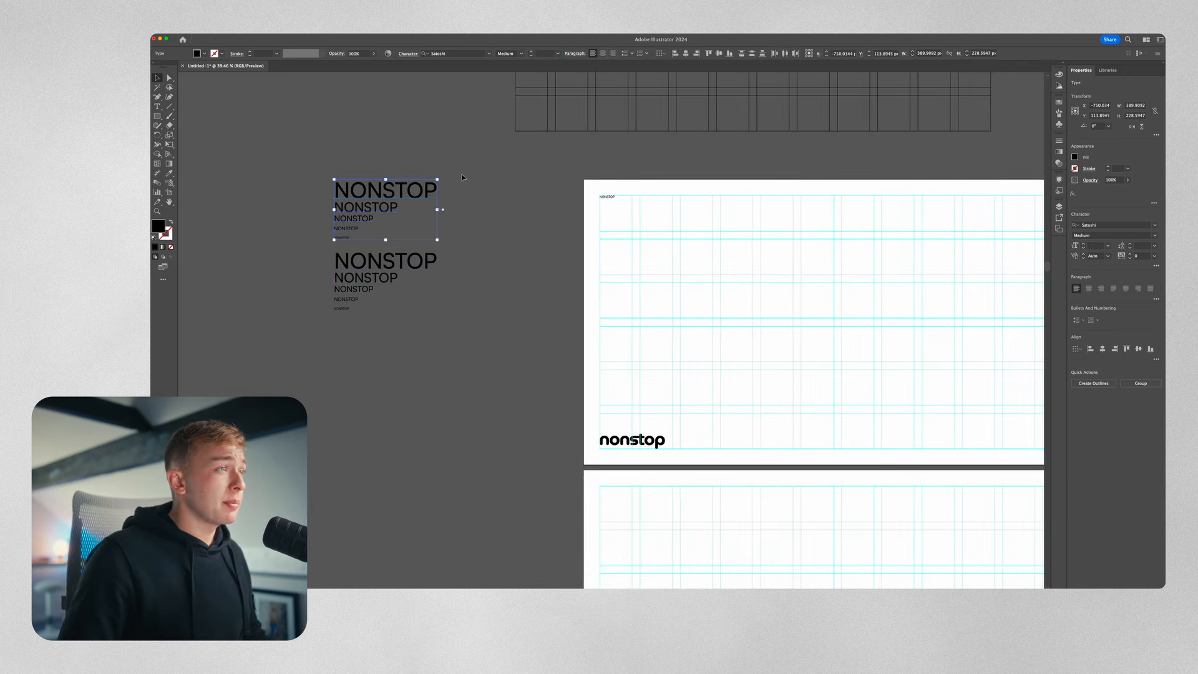
pyautogui.click(458, 54)
pyautogui.write('MUSEO')
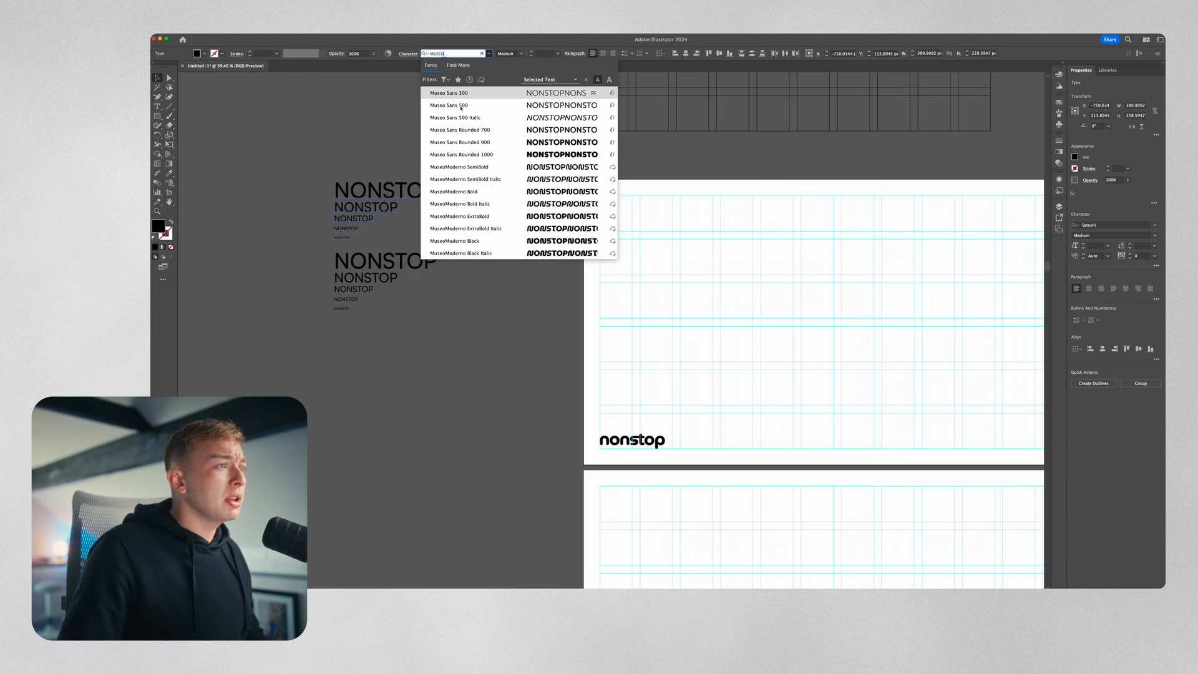
pyautogui.click(481, 192)
pyautogui.click(474, 258)
# Stack the orange, cream and black brand colour swatches beside the first artboard, below the NONSTOP type samples.
pyautogui.scroll(-3, 475, 259)
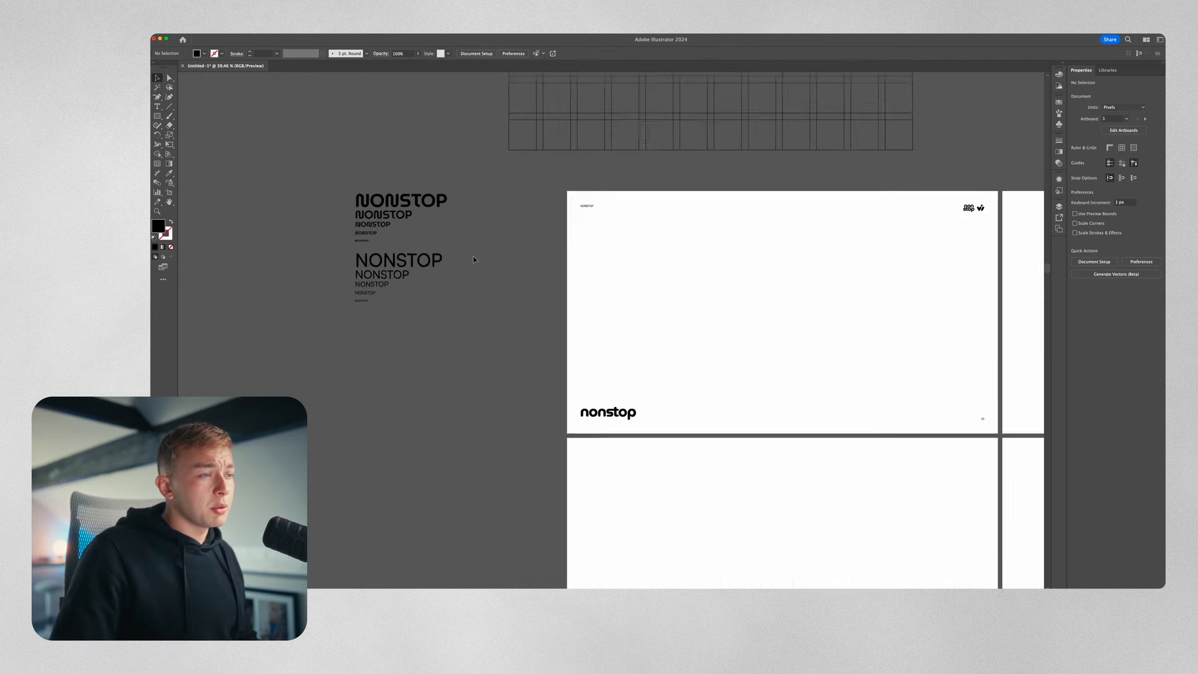
pyautogui.scroll(2, 474, 259)
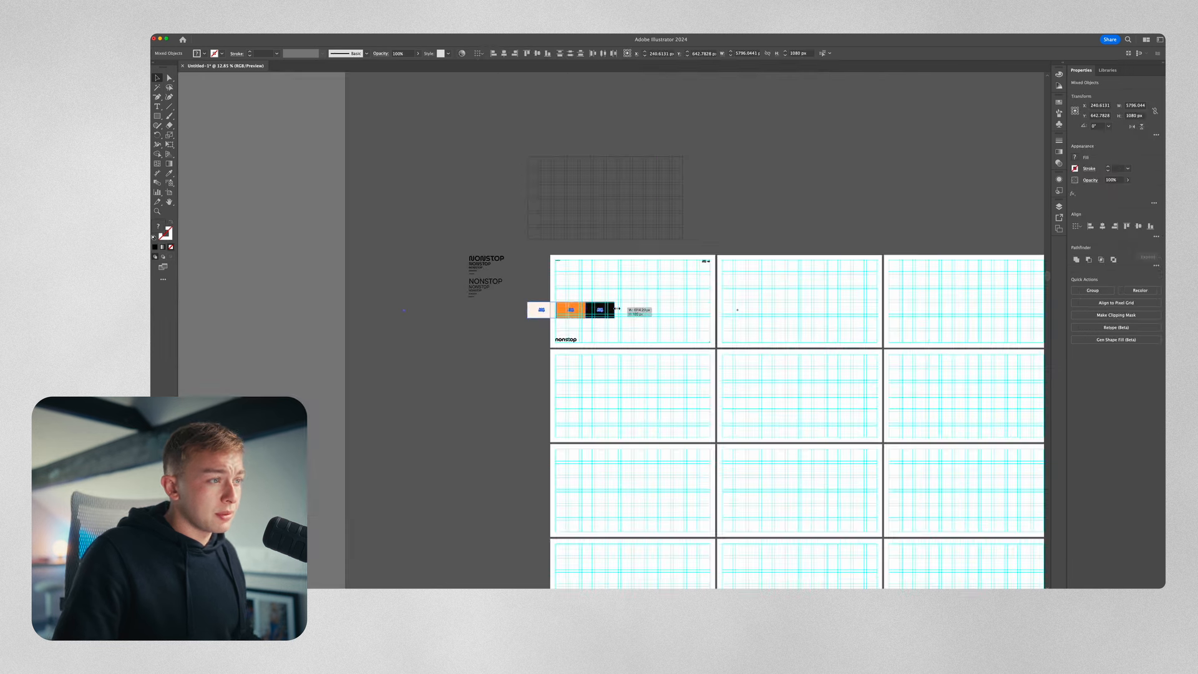
pyautogui.scroll(2, 512, 269)
pyautogui.moveTo(518, 354); pyautogui.dragTo(451, 413)
pyautogui.click(403, 387)
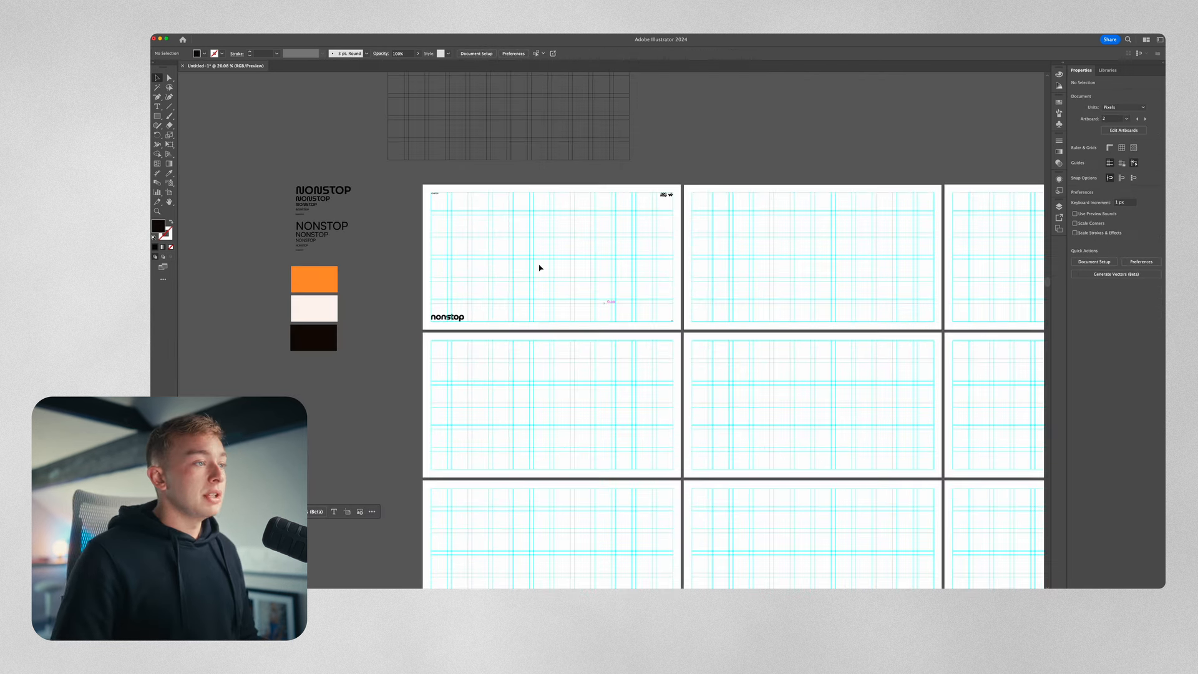
# Recolour all the logos and text on the first artboard with the cream swatch's colour.
pyautogui.click(540, 265)
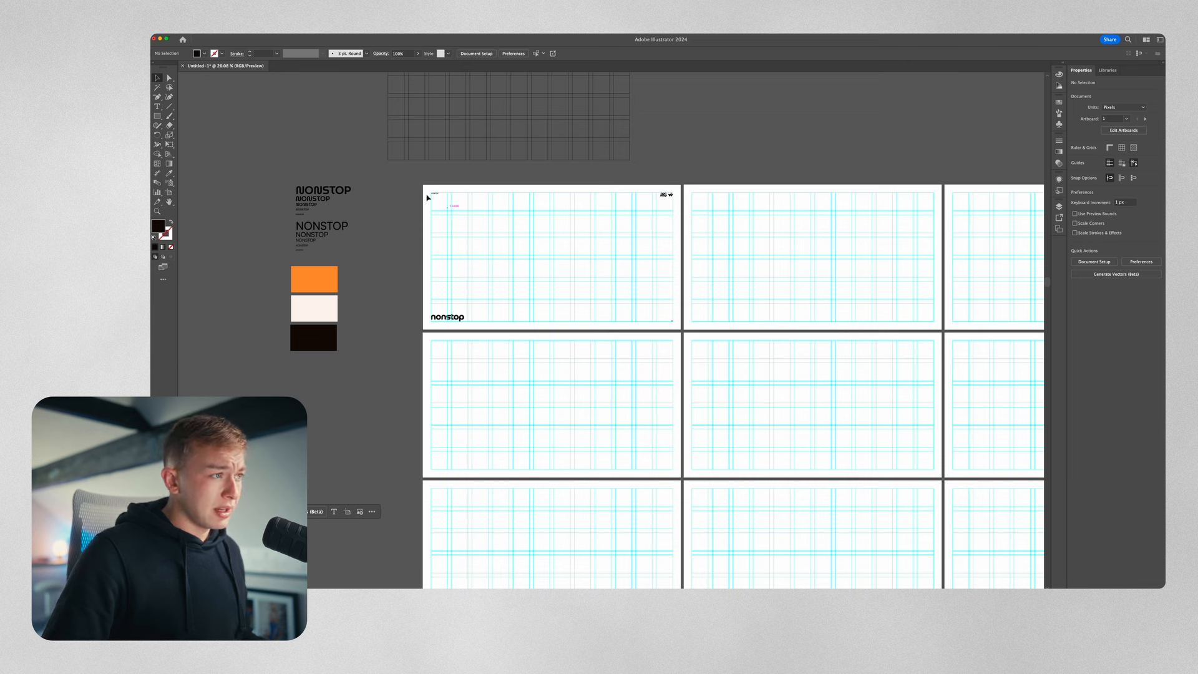
pyautogui.press('super+alt+a')
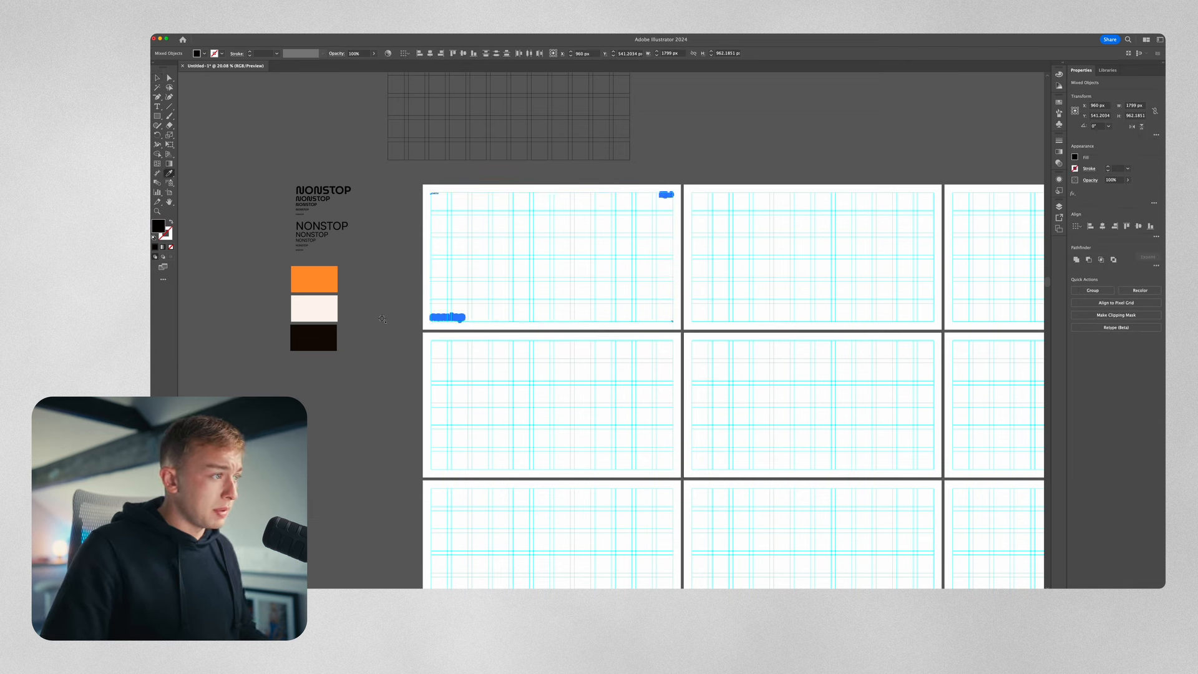
pyautogui.press('i')
pyautogui.click(324, 302)
pyautogui.press('v')
pyautogui.click(356, 324)
# Stretch the black swatch over the first artboard and set its size to 1920 × 1080 px.
pyautogui.moveTo(319, 339); pyautogui.dragTo(454, 200)
pyautogui.moveTo(469, 211); pyautogui.dragTo(678, 333)
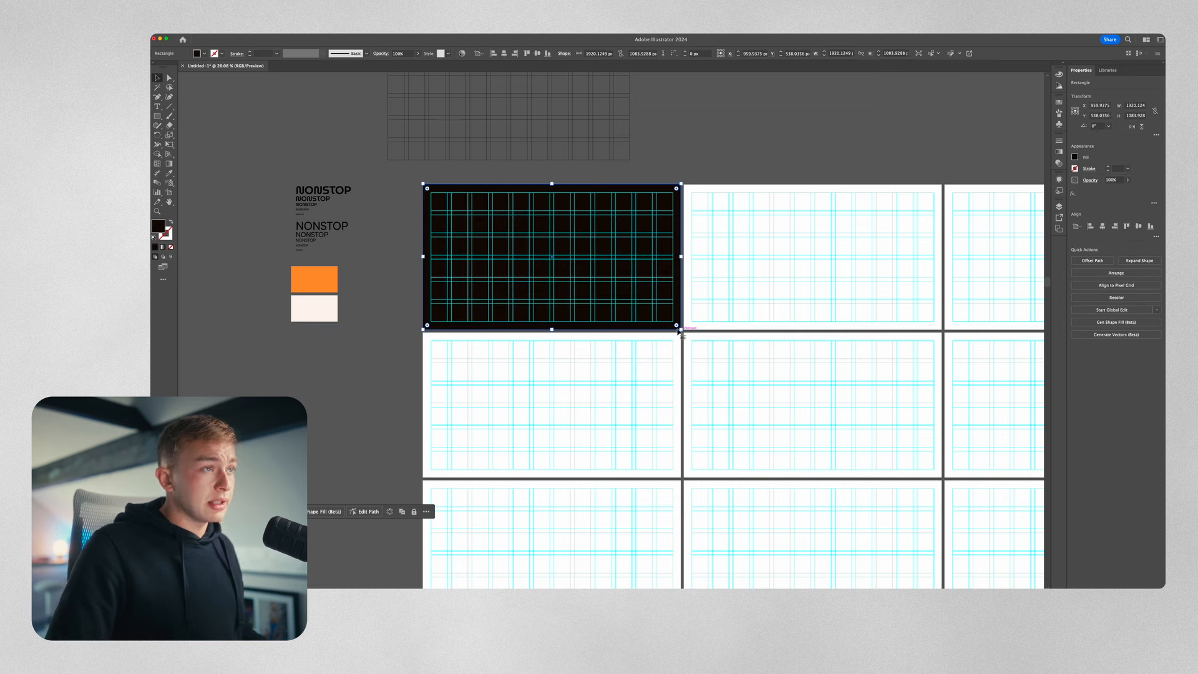
pyautogui.click(839, 54)
pyautogui.write('1920')
pyautogui.press('Return')
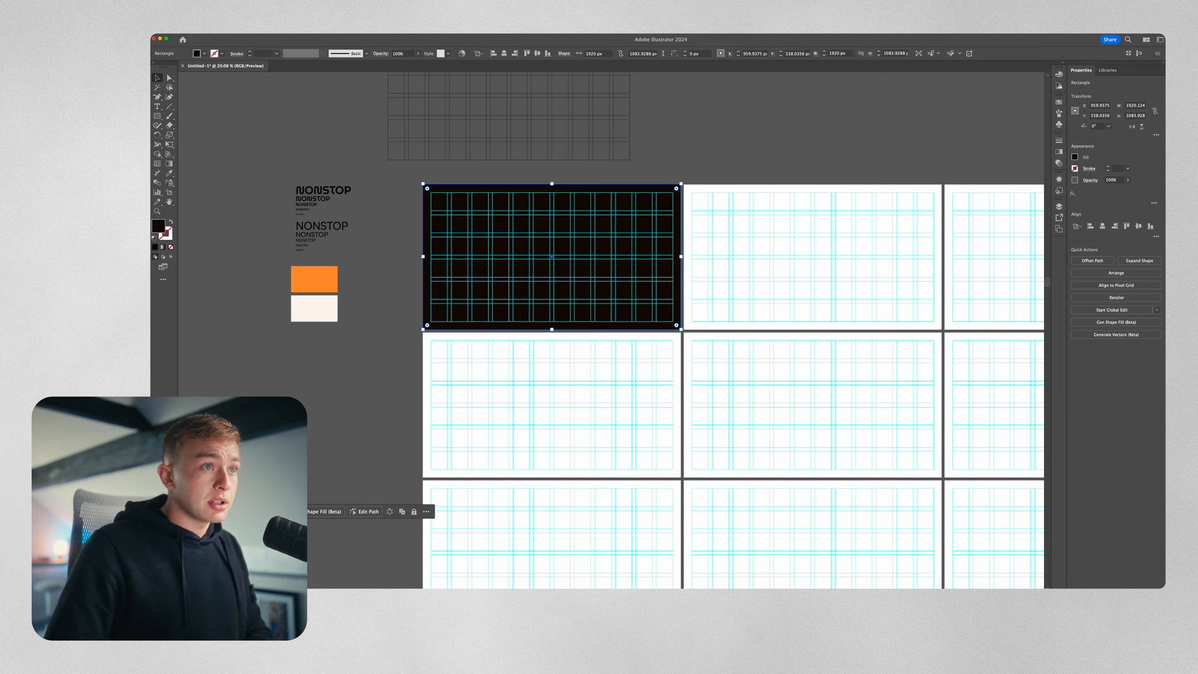
pyautogui.click(893, 53)
pyautogui.write('1080')
pyautogui.press('Return')
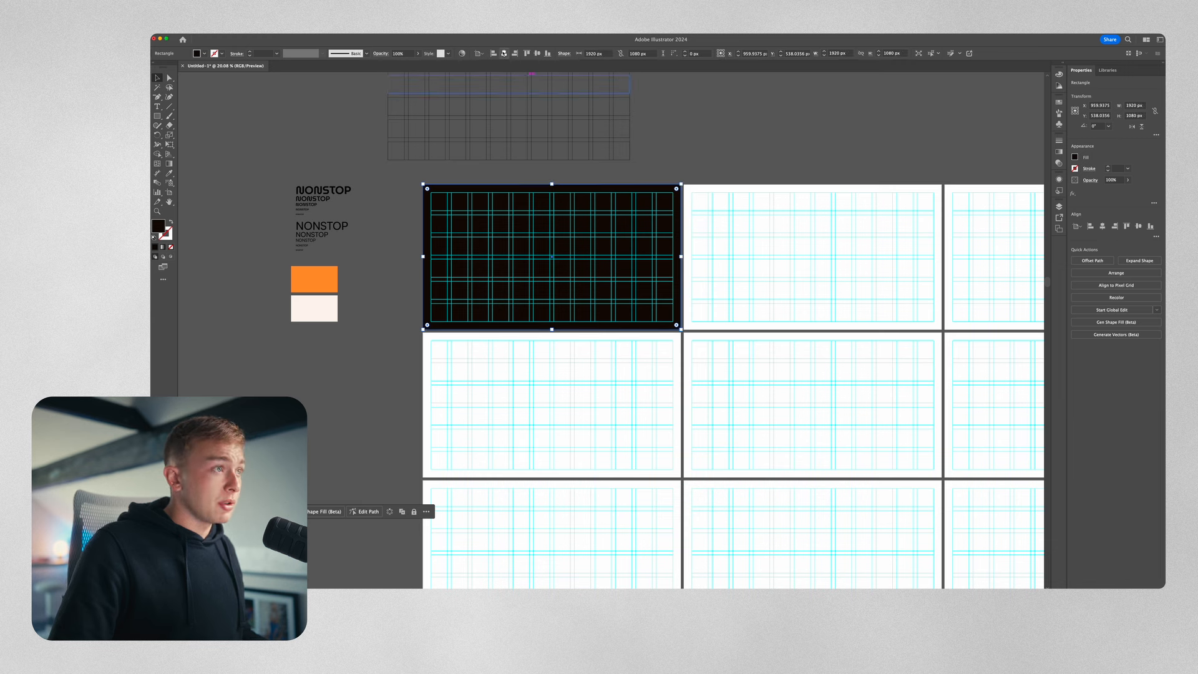
# Centre the black rectangle on the first artboard and send it behind the logos and text.
pyautogui.click(687, 134)
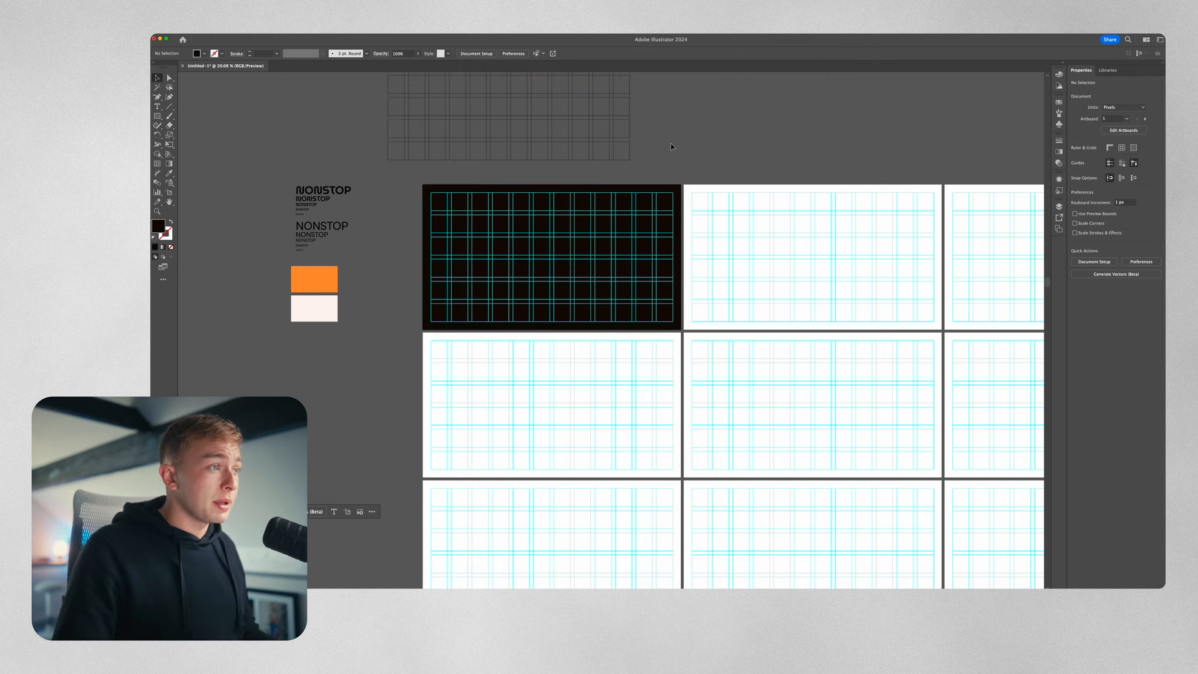
pyautogui.click(590, 249)
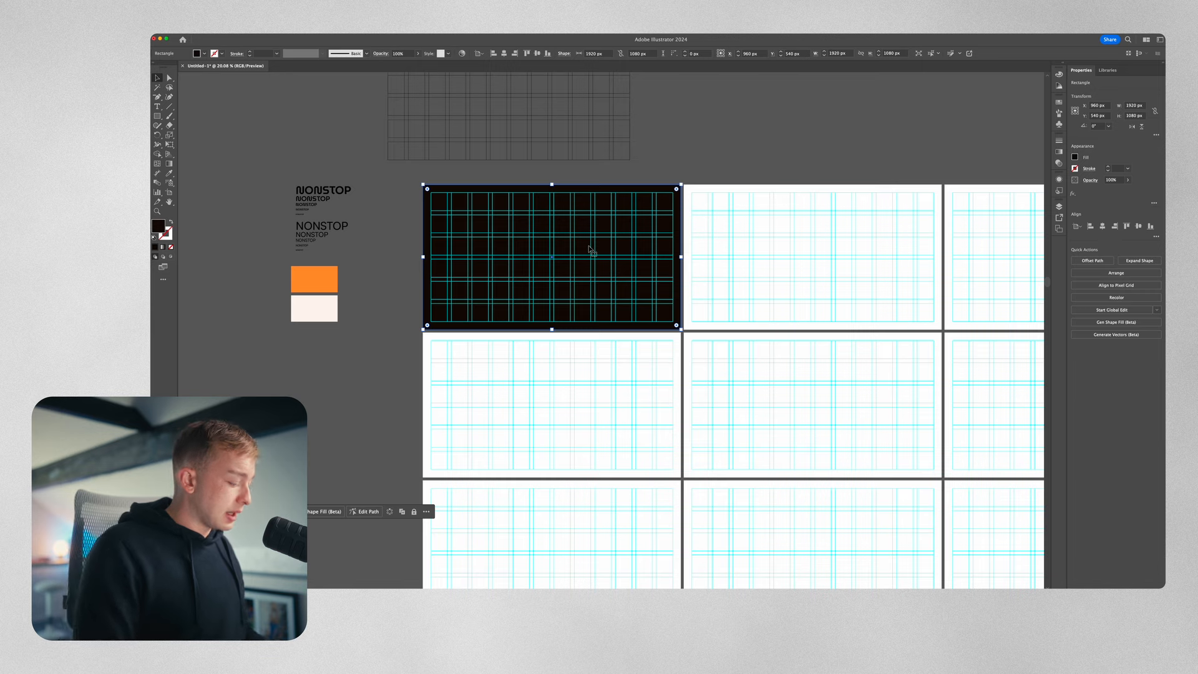
pyautogui.press('super+shift+[')
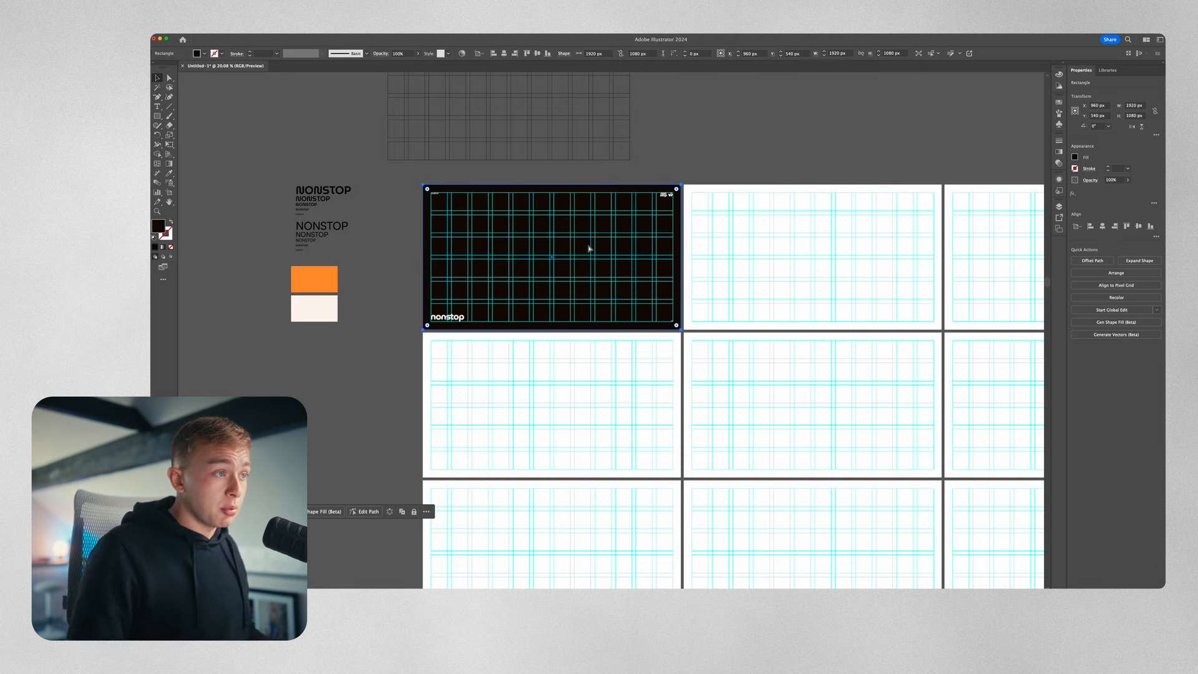
# Place the "Brand Presentation" title in the cover's upper-left area and the "Initial Brand Identity" subtitle just beneath it.
pyautogui.moveTo(507, 248); pyautogui.dragTo(481, 228)
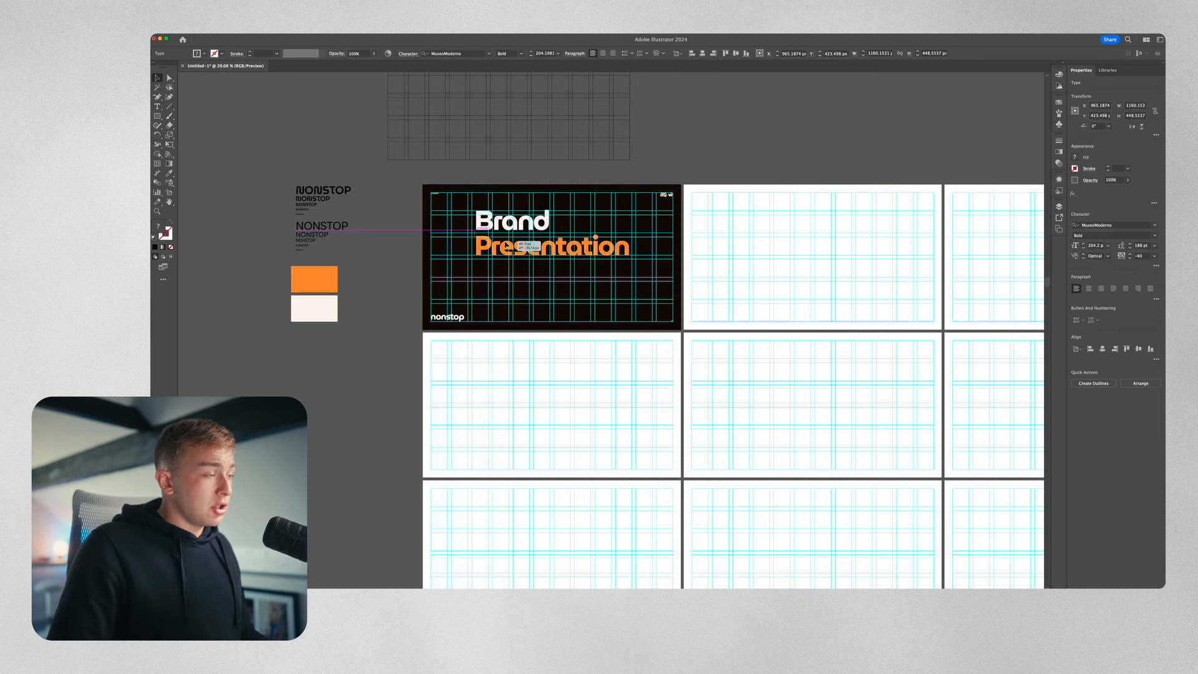
pyautogui.scroll(5, 468, 226)
pyautogui.scroll(2, 447, 201)
pyautogui.scroll(4, 446, 201)
pyautogui.press('m')
pyautogui.moveTo(407, 210); pyautogui.dragTo(361, 226)
pyautogui.press('v')
pyautogui.keyDown('shift'); pyautogui.click(459, 225); pyautogui.keyUp('shift')
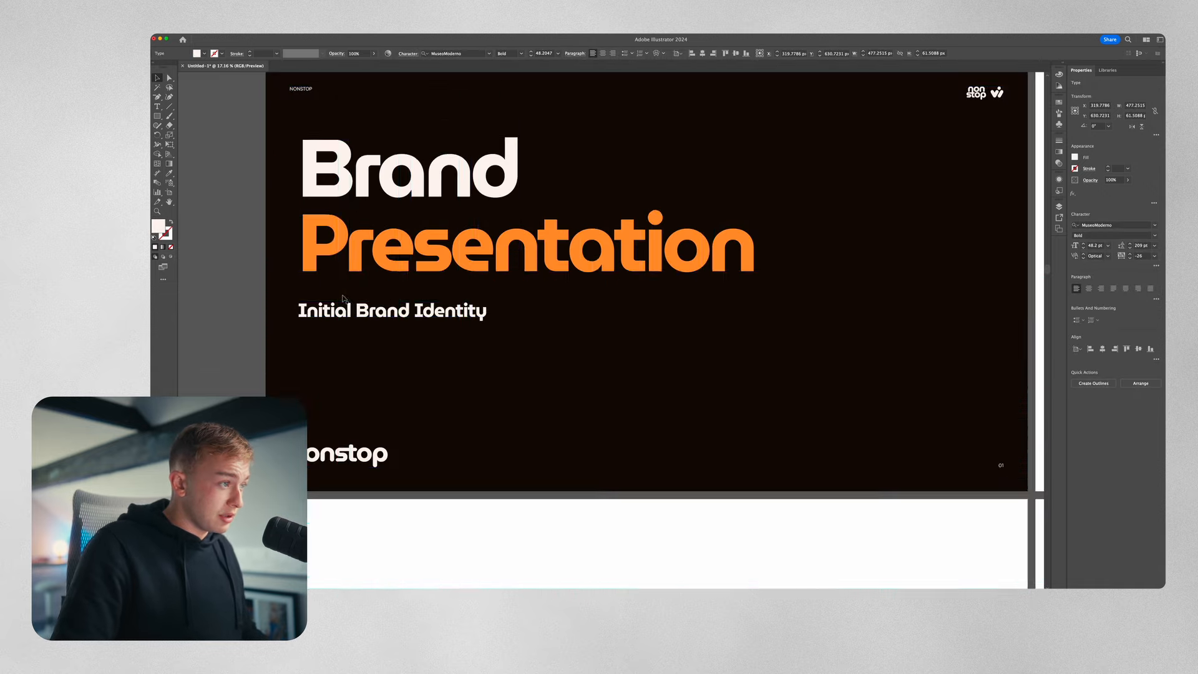
pyautogui.press('super+h')
pyautogui.moveTo(343, 312); pyautogui.dragTo(344, 295)
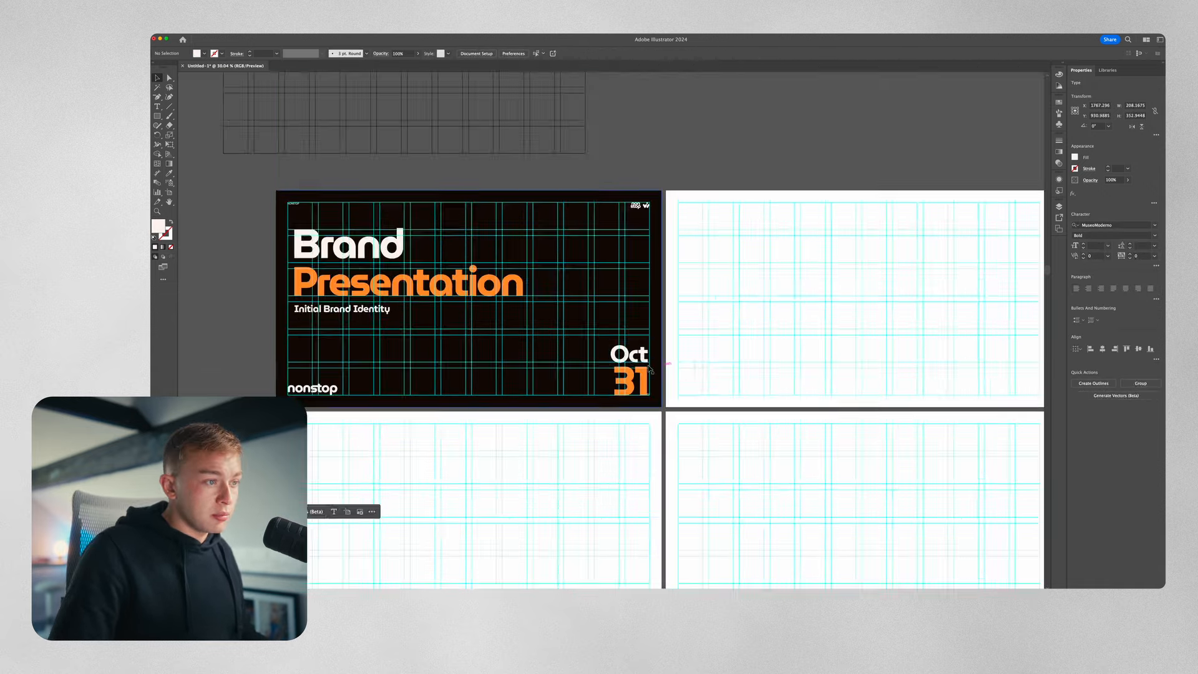
# Align the "Oct 31" date to the cover's bottom-right margin corner and add designer, client and agency details along the bottom margin.
pyautogui.scroll(5, 633, 358)
pyautogui.click(632, 354)
pyautogui.scroll(3, 631, 352)
pyautogui.moveTo(630, 351); pyautogui.dragTo(636, 347)
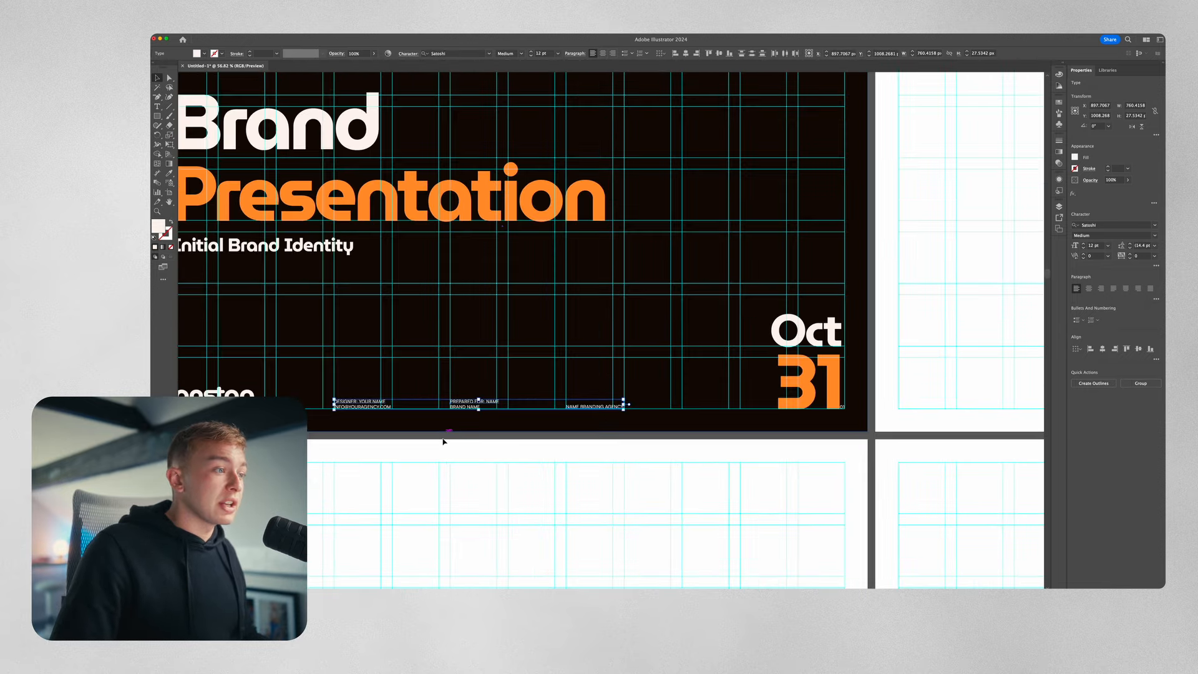
pyautogui.click(481, 334)
pyautogui.scroll(-3, 480, 335)
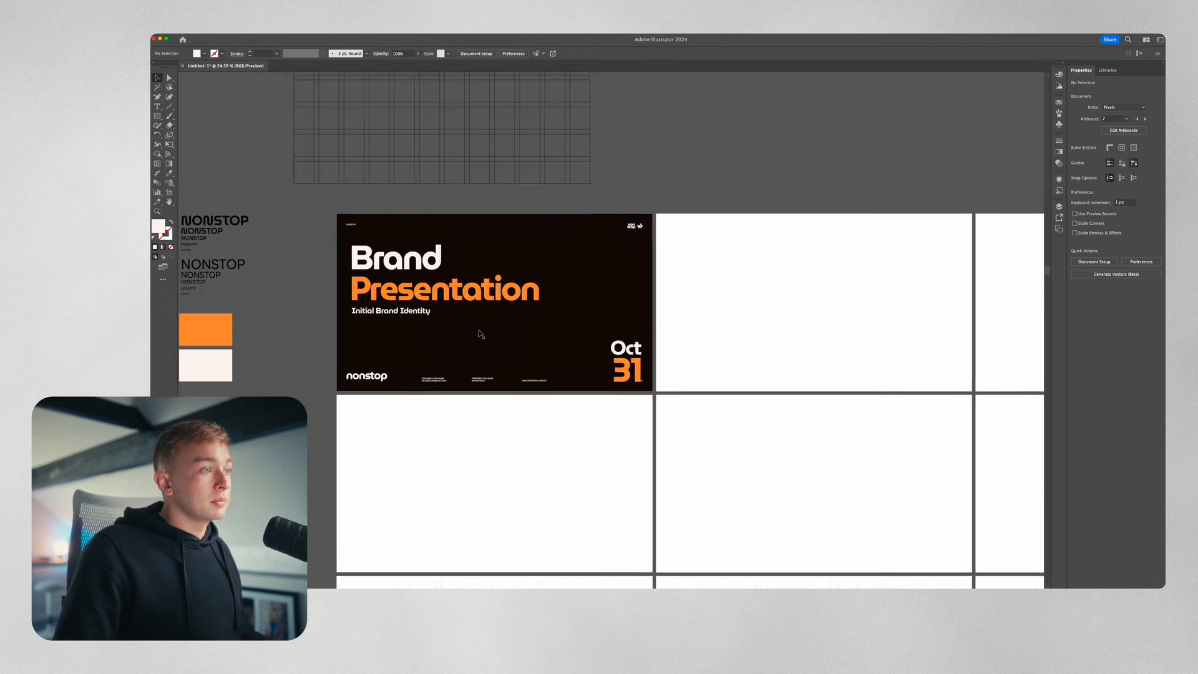
pyautogui.scroll(-3, 482, 335)
pyautogui.scroll(3, 405, 286)
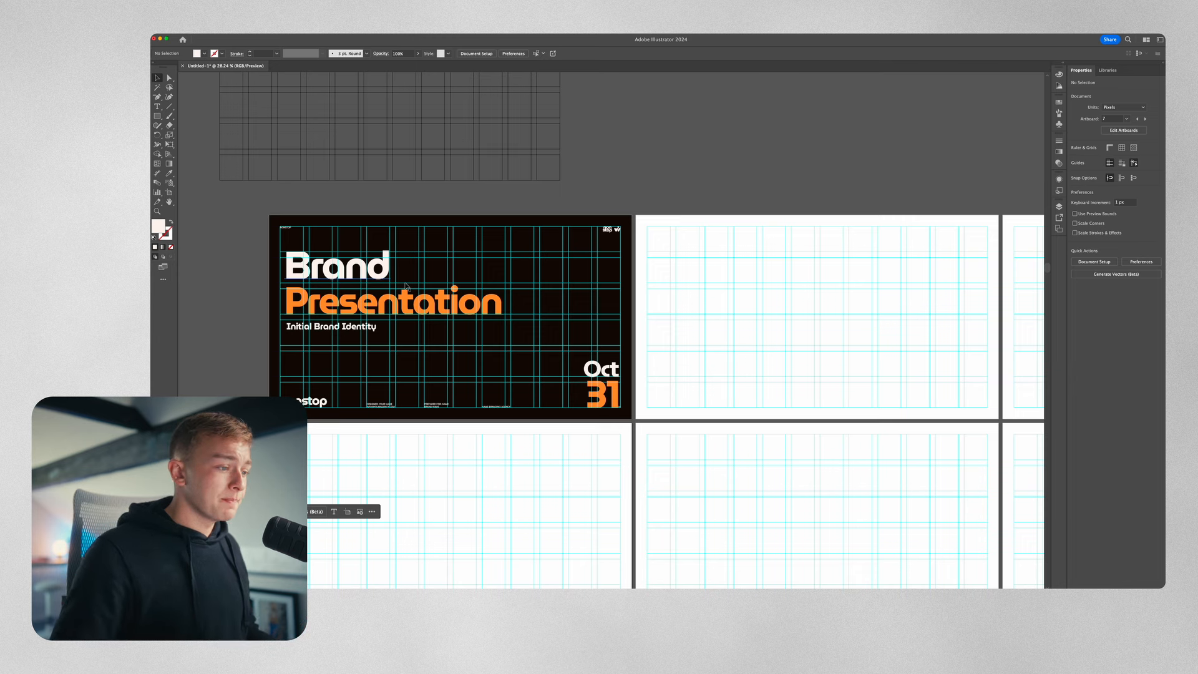
pyautogui.scroll(-2, 590, 291)
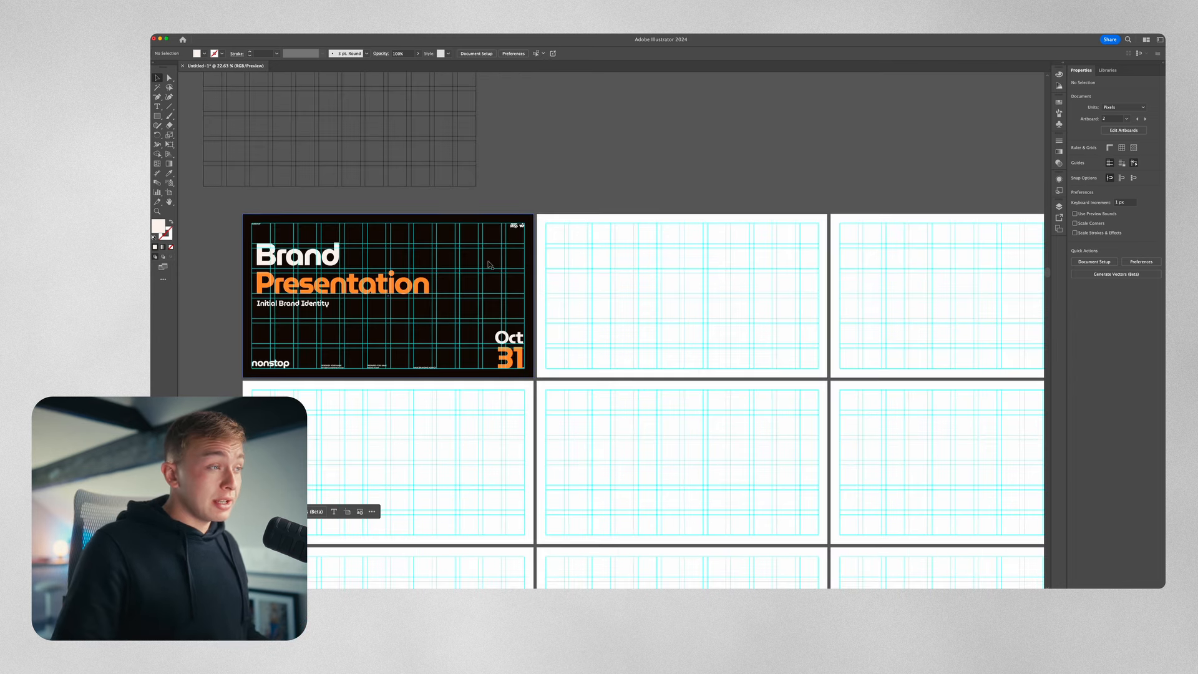
# Build the second page from copied corner logos and labels, an orange background and the centred black welcome text.
pyautogui.click(502, 277)
pyautogui.scroll(1, 503, 222)
pyautogui.scroll(-2, 502, 222)
pyautogui.hotkey('ctrl', 'v')
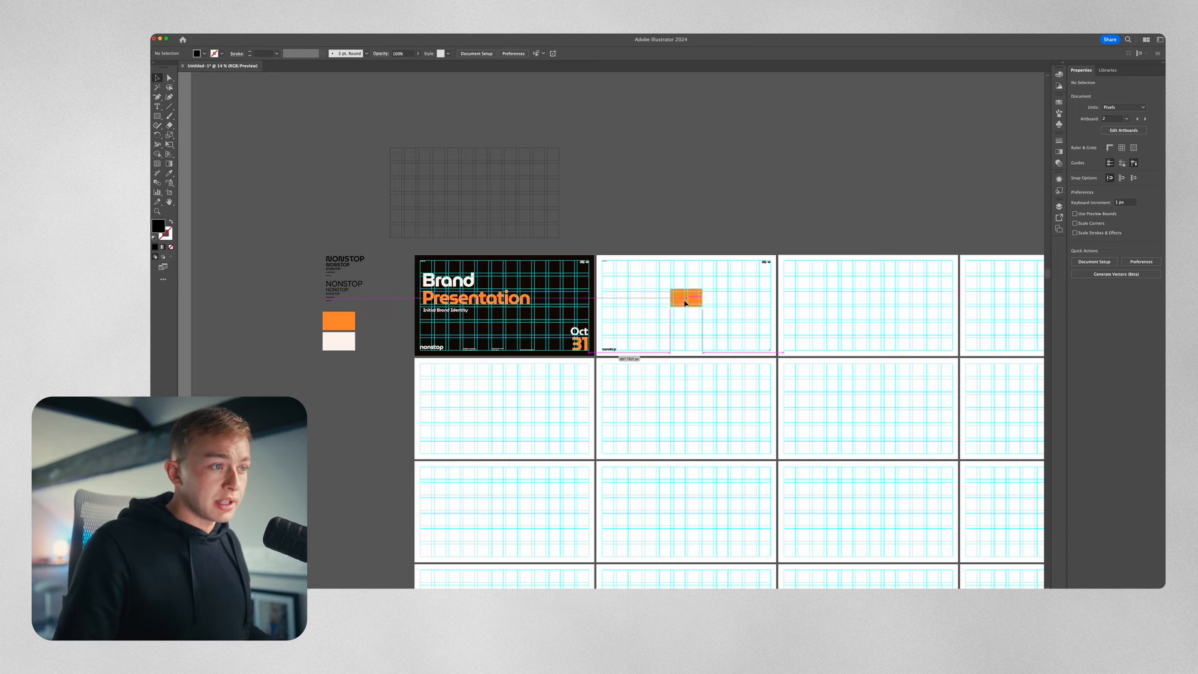
pyautogui.scroll(2, 688, 299)
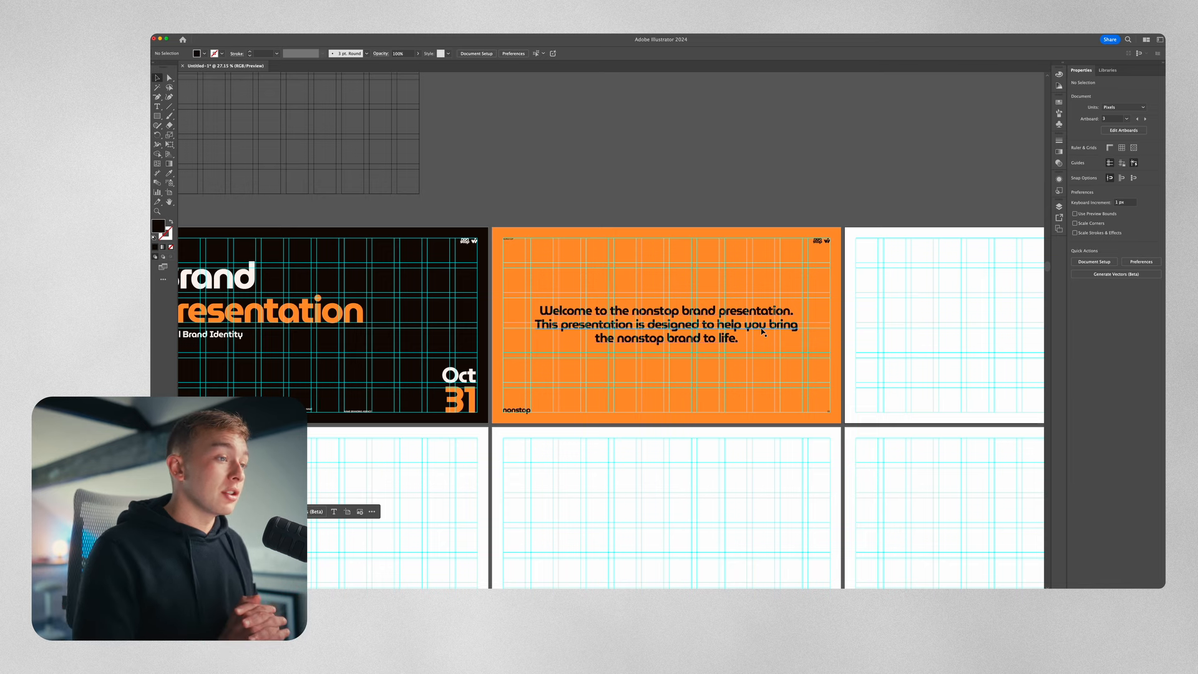
# Copy the NONSTOP label onto the cream third page and duplicate the cover title above that page, rewording it as "Contents".
pyautogui.scroll(3, 705, 336)
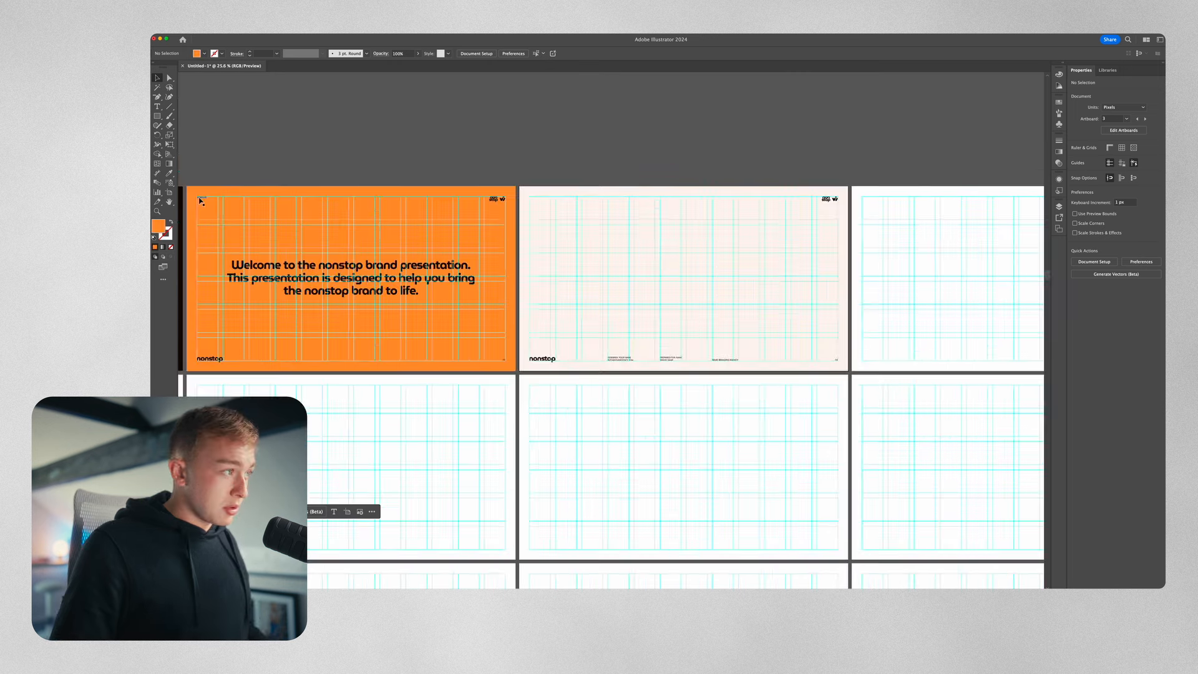
pyautogui.click(201, 198)
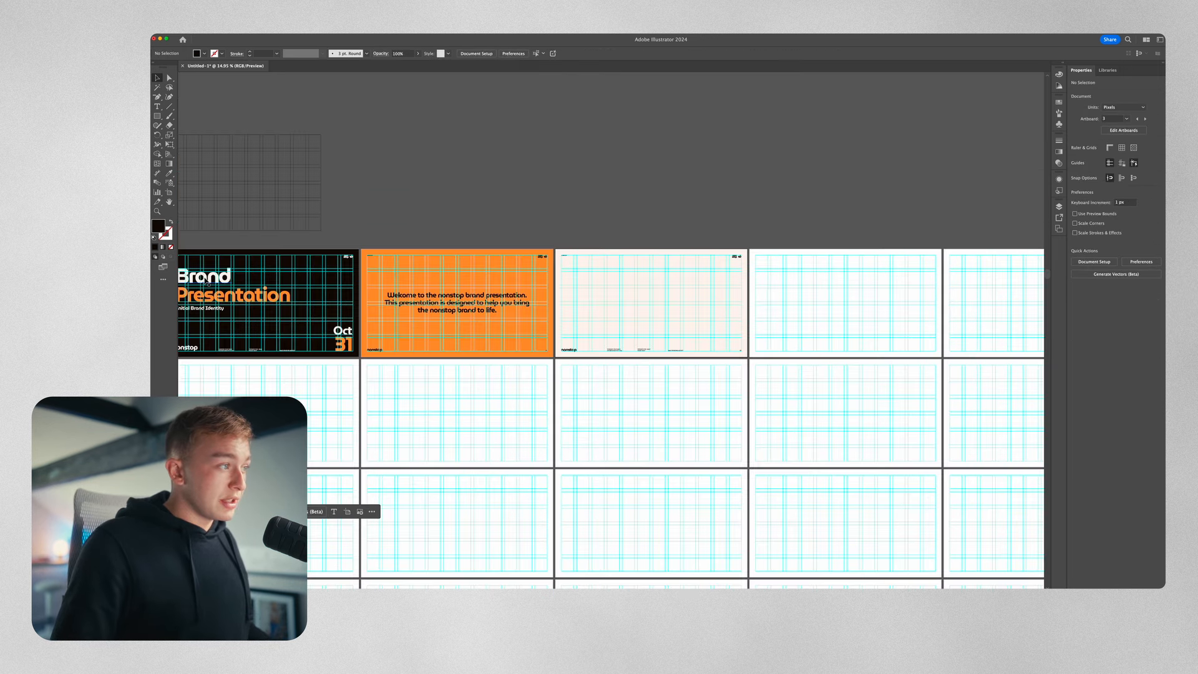
pyautogui.moveTo(207, 282); pyautogui.dragTo(591, 222)
pyautogui.doubleClick(592, 221)
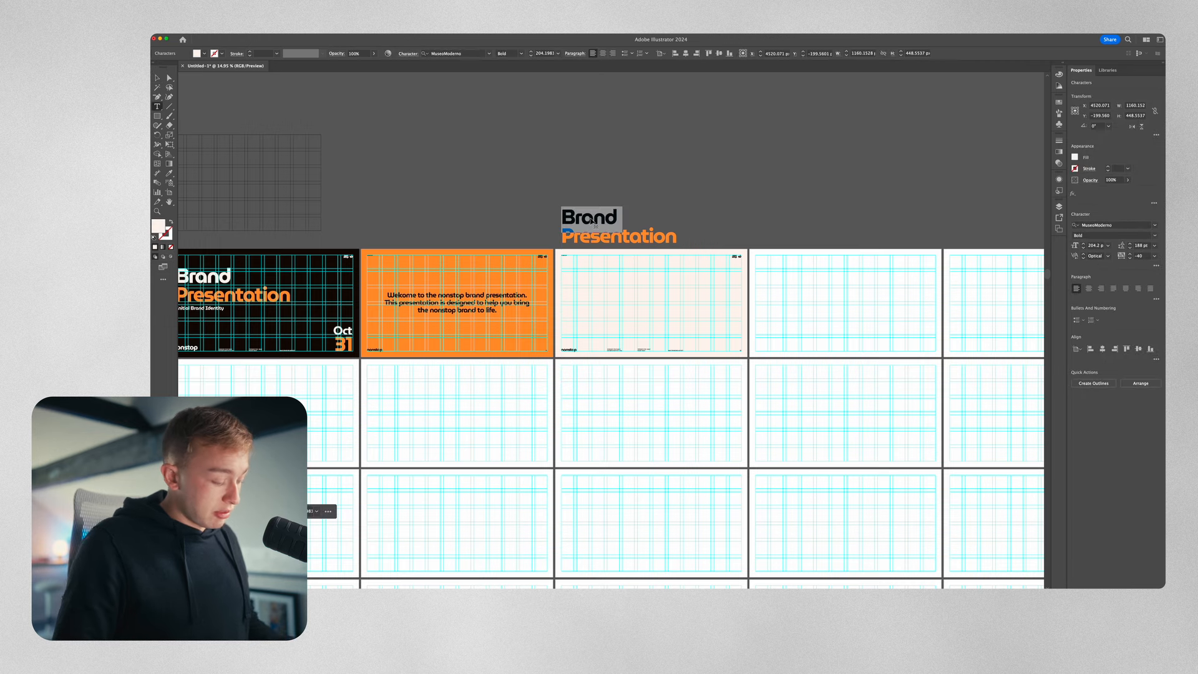
pyautogui.press('super+a')
pyautogui.write('Contents')
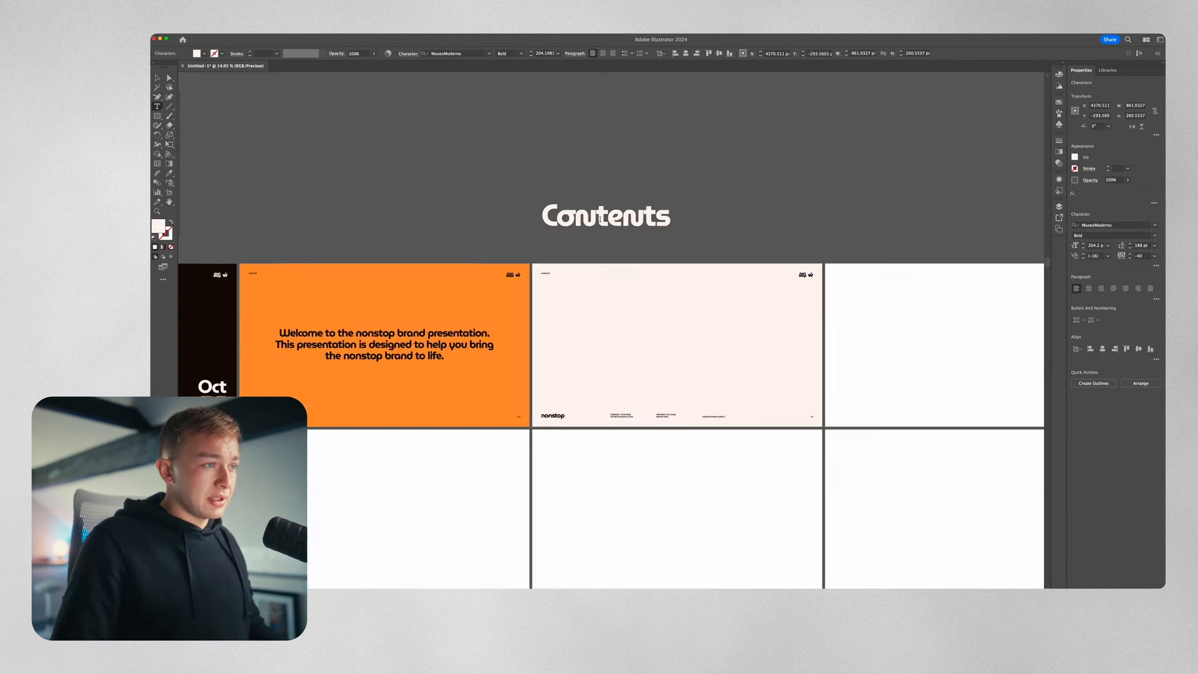
# Move the "Contents" title into the third page's upper-left area and recolour it black.
pyautogui.scroll(3, 591, 222)
pyautogui.moveTo(559, 220); pyautogui.dragTo(593, 211)
pyautogui.click(577, 246)
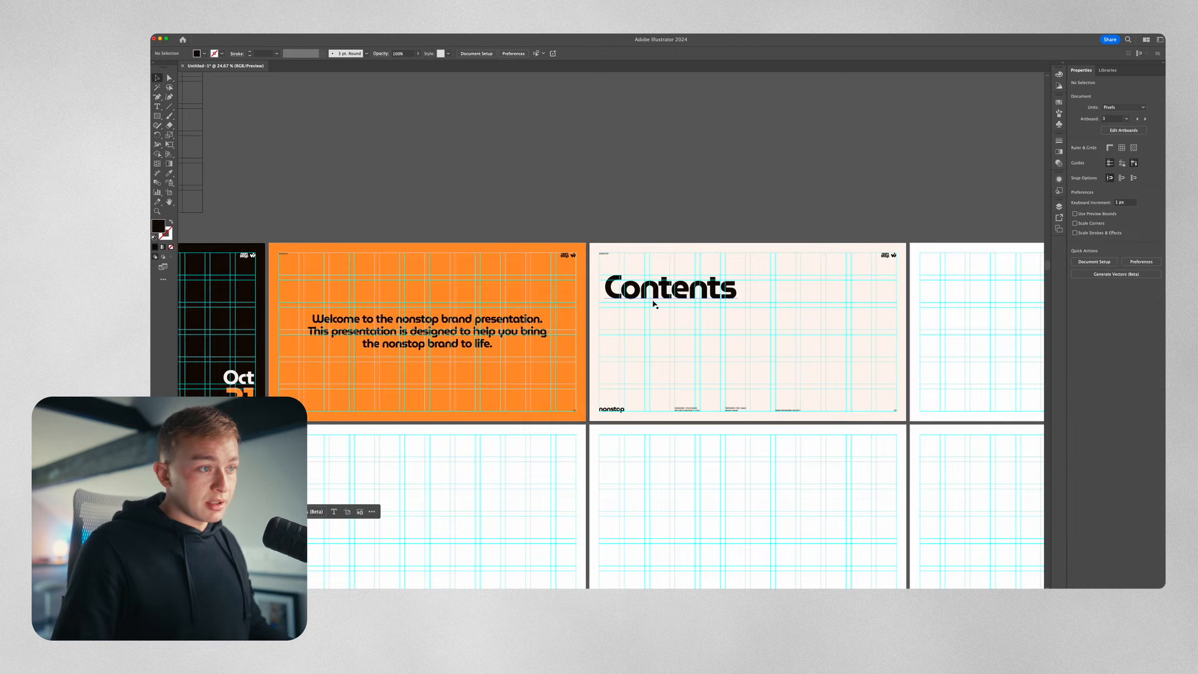
# Add a three-column contents list with five numbered sections, bulleted topics and page numbers beneath the "Contents" title.
pyautogui.hscroll(-5, 271, 275)
pyautogui.press('super+semicolon')
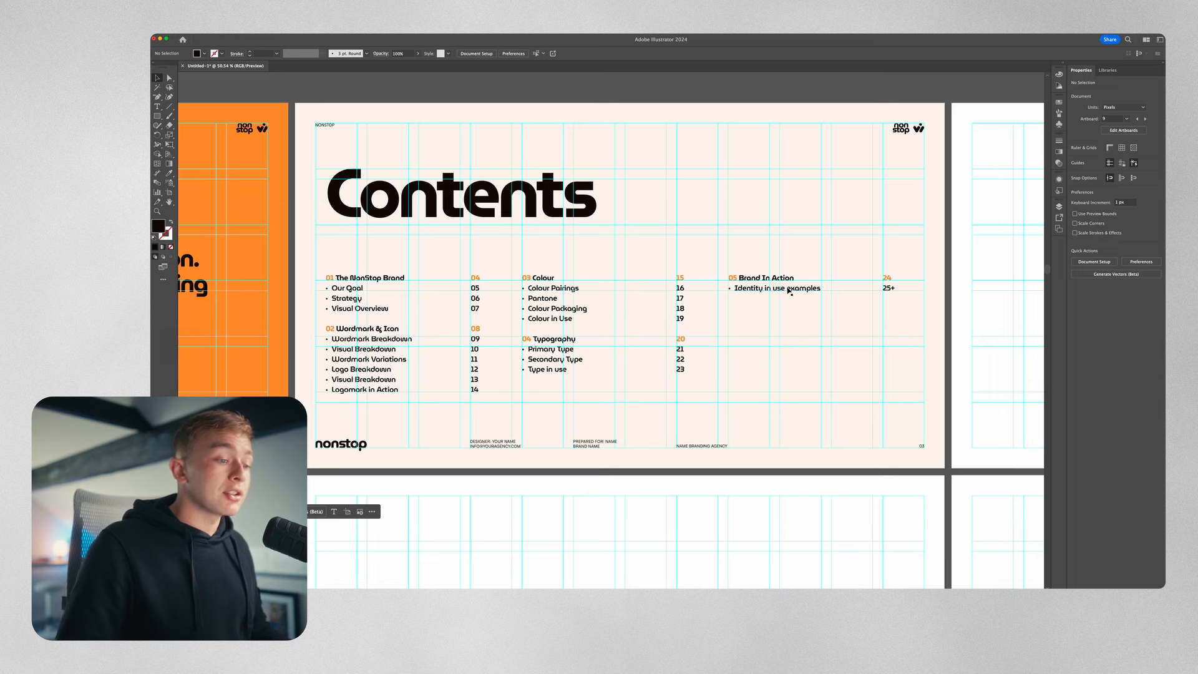
pyautogui.scroll(-5, 788, 289)
pyautogui.scroll(3, 742, 294)
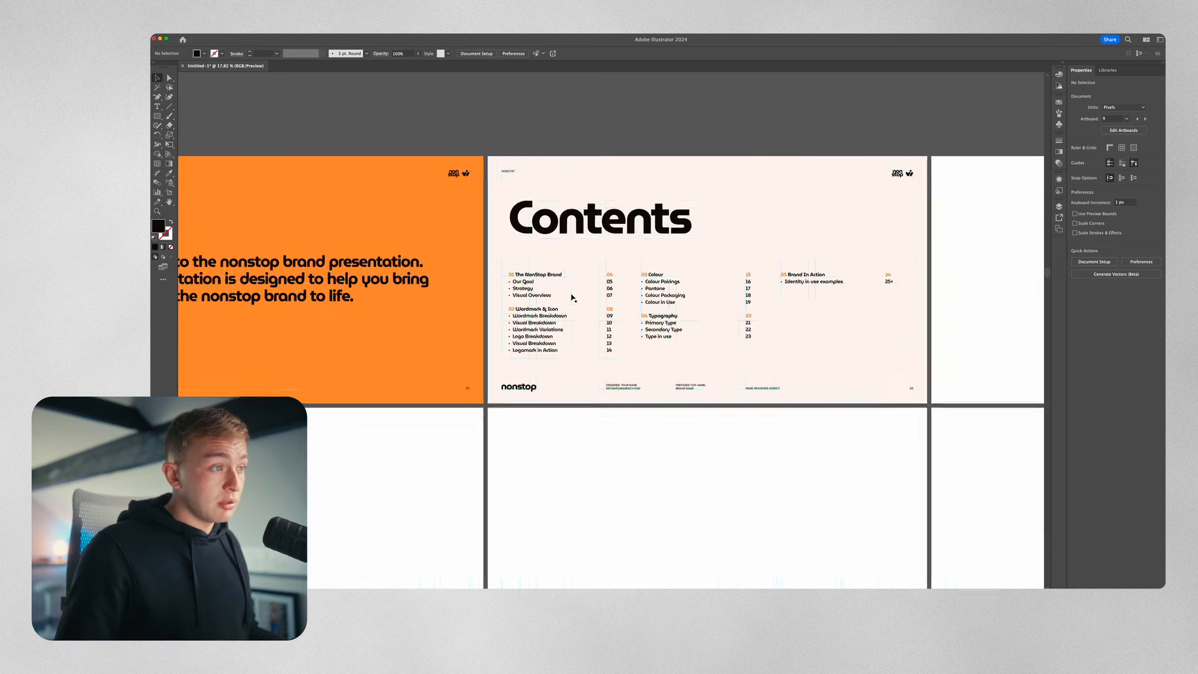
# Copy the whole cover page layout onto the fourth artboard.
pyautogui.scroll(-5, 533, 281)
pyautogui.hscroll(-3, 401, 262)
pyautogui.hscroll(2, 401, 262)
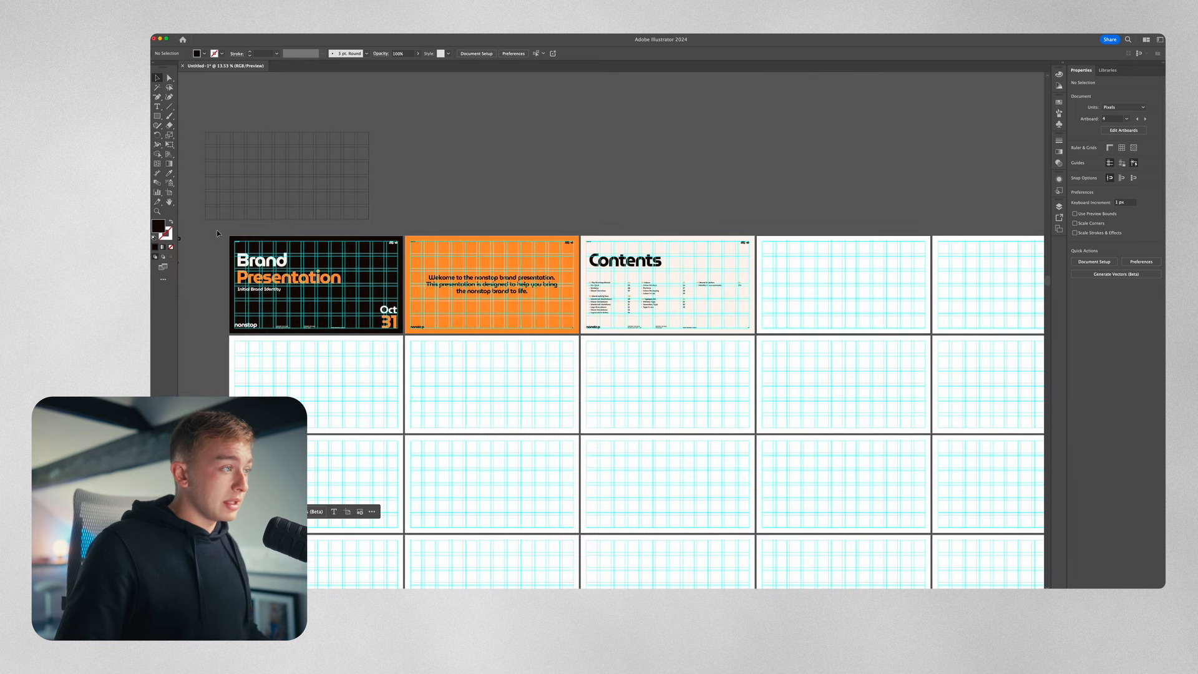
pyautogui.click(358, 327)
pyautogui.hscroll(6, 535, 307)
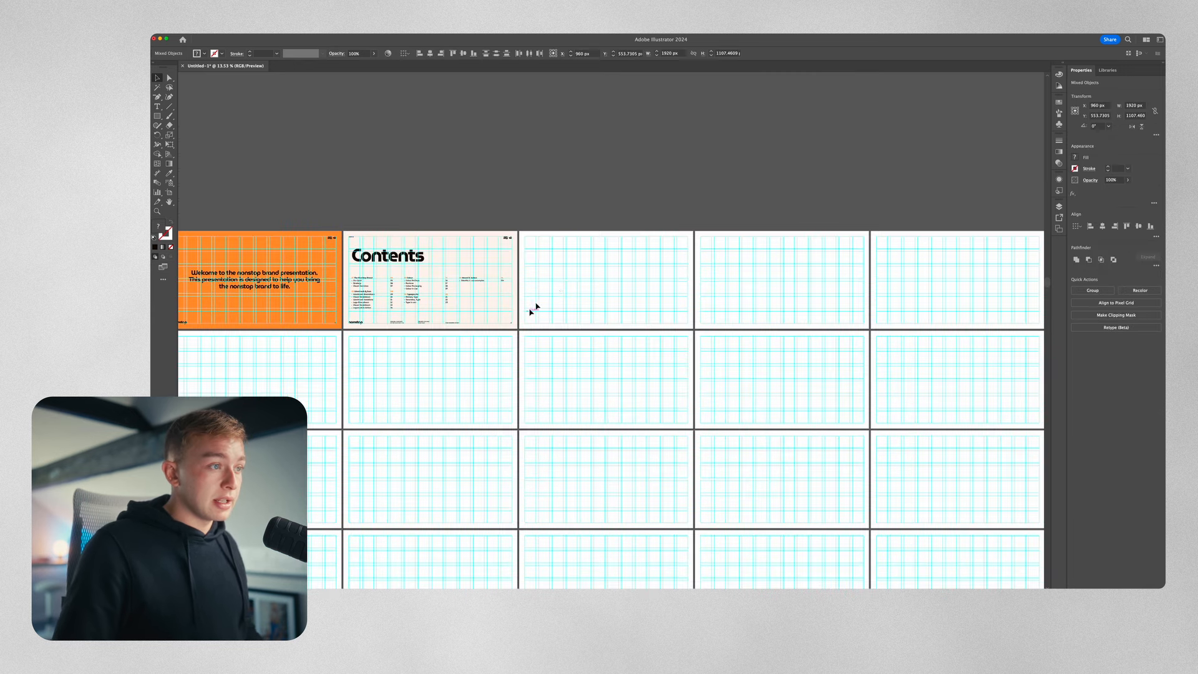
pyautogui.click(569, 281)
pyautogui.scroll(5, 567, 281)
pyautogui.press('super+shift+v')
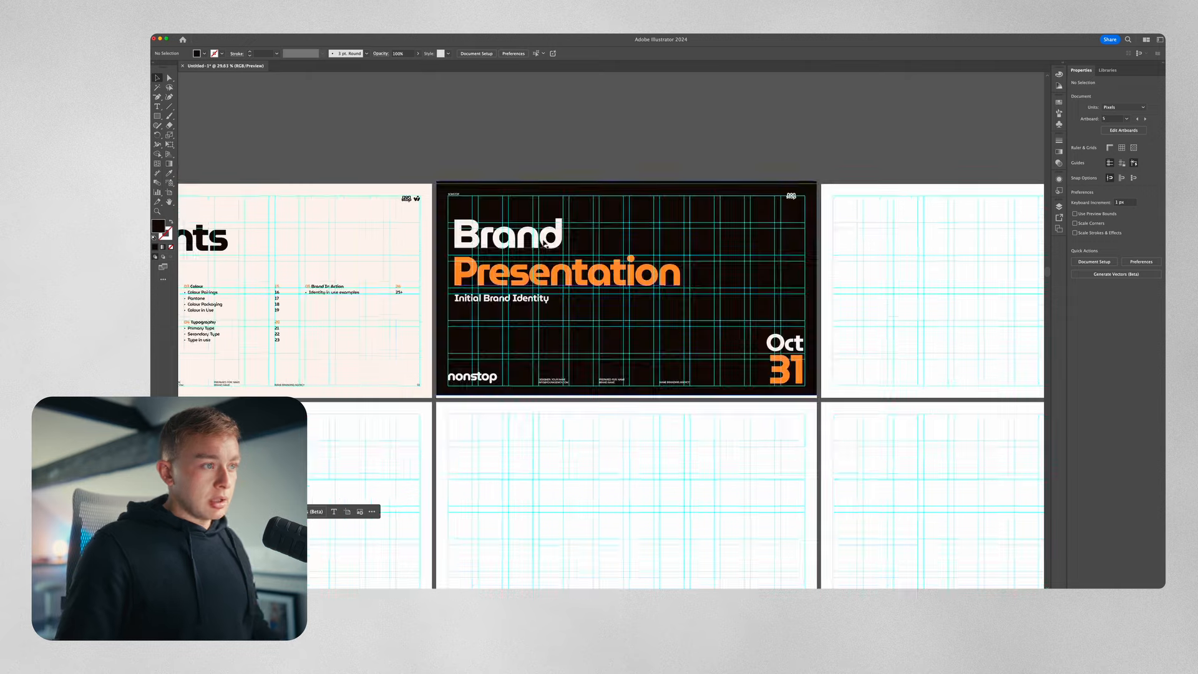
# Turn the cover copy into a "The Nonstop Brand" divider with section number "01" and a bulleted topic list.
pyautogui.click(613, 185)
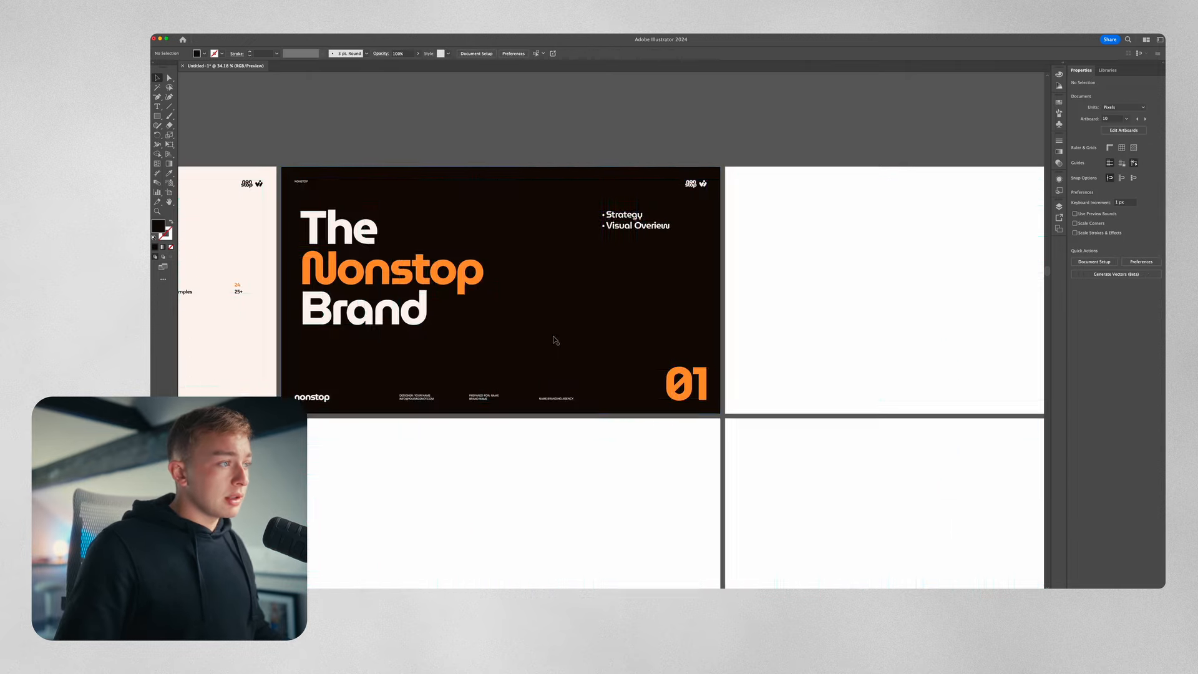
pyautogui.scroll(-5, 554, 340)
pyautogui.scroll(4, 695, 265)
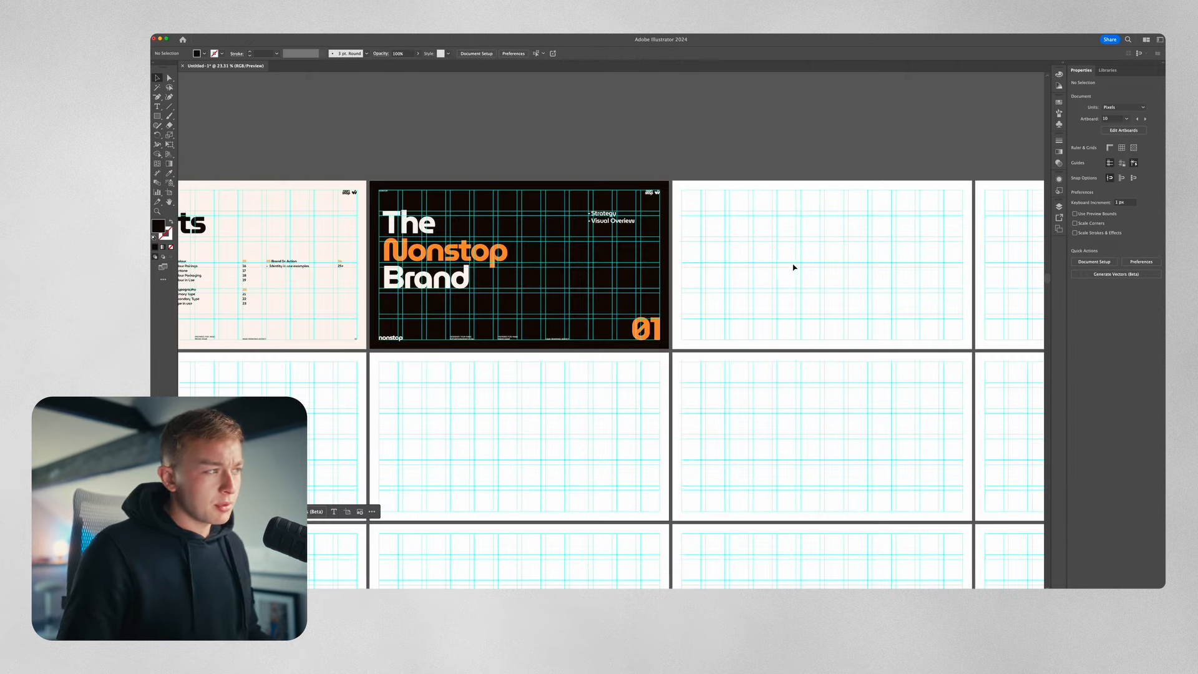
# Copy the second page's layout to the fifth artboard and turn it into a cream "Our Goal" page with the goal statement.
pyautogui.hscroll(-2, 793, 267)
pyautogui.scroll(-4, 794, 267)
pyautogui.hscroll(-3, 474, 260)
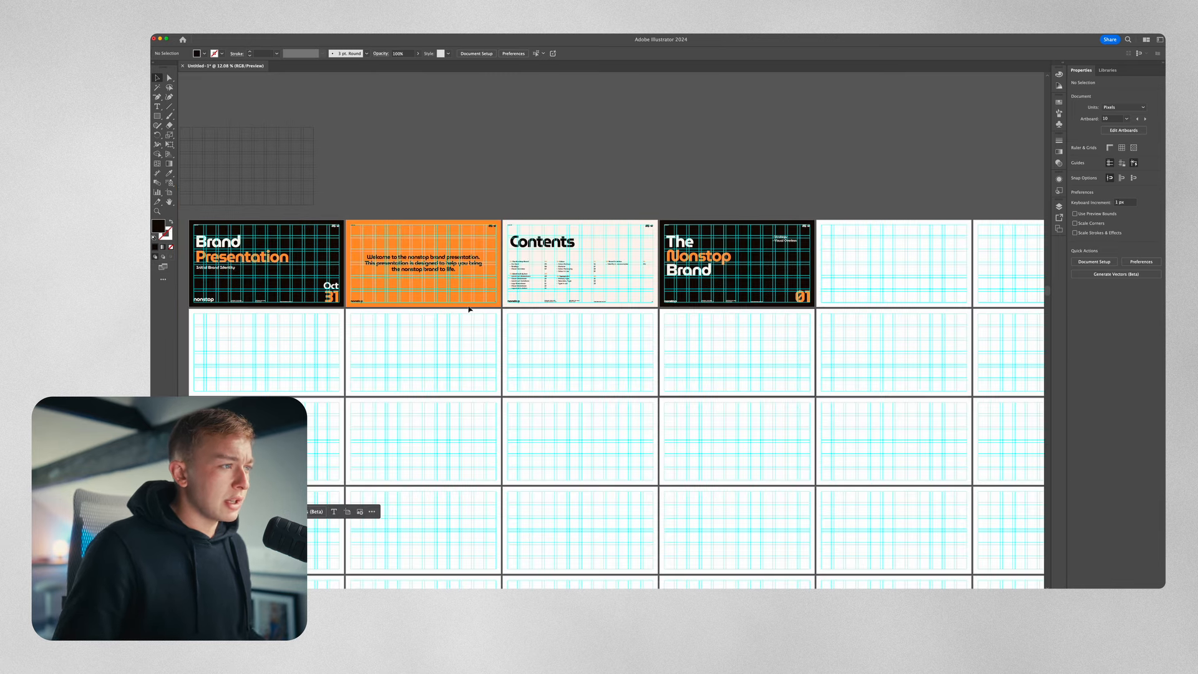
pyautogui.click(501, 307)
pyautogui.hscroll(10, 500, 308)
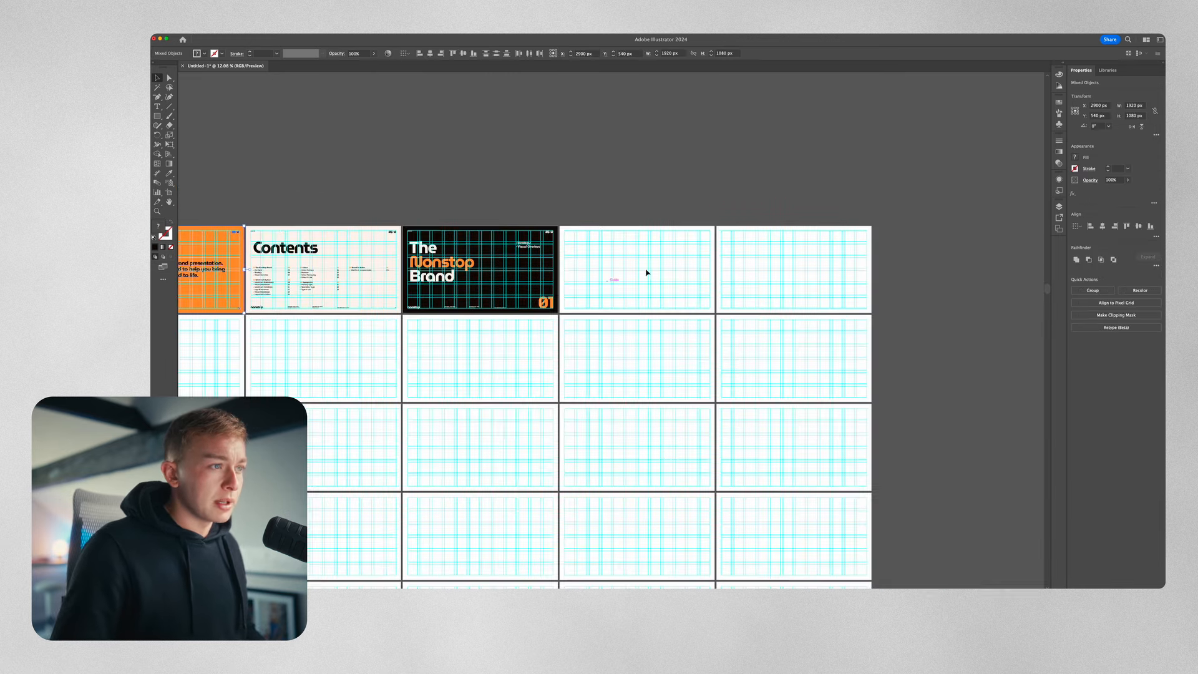
pyautogui.click(641, 273)
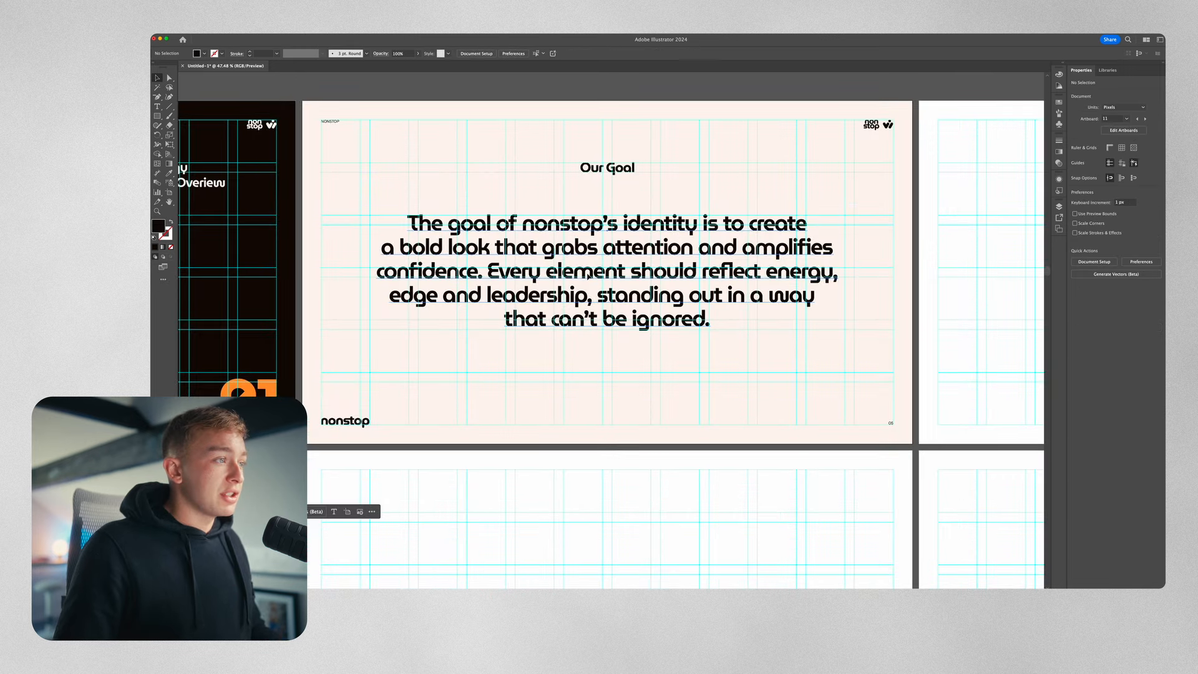
pyautogui.click(582, 271)
pyautogui.click(614, 169)
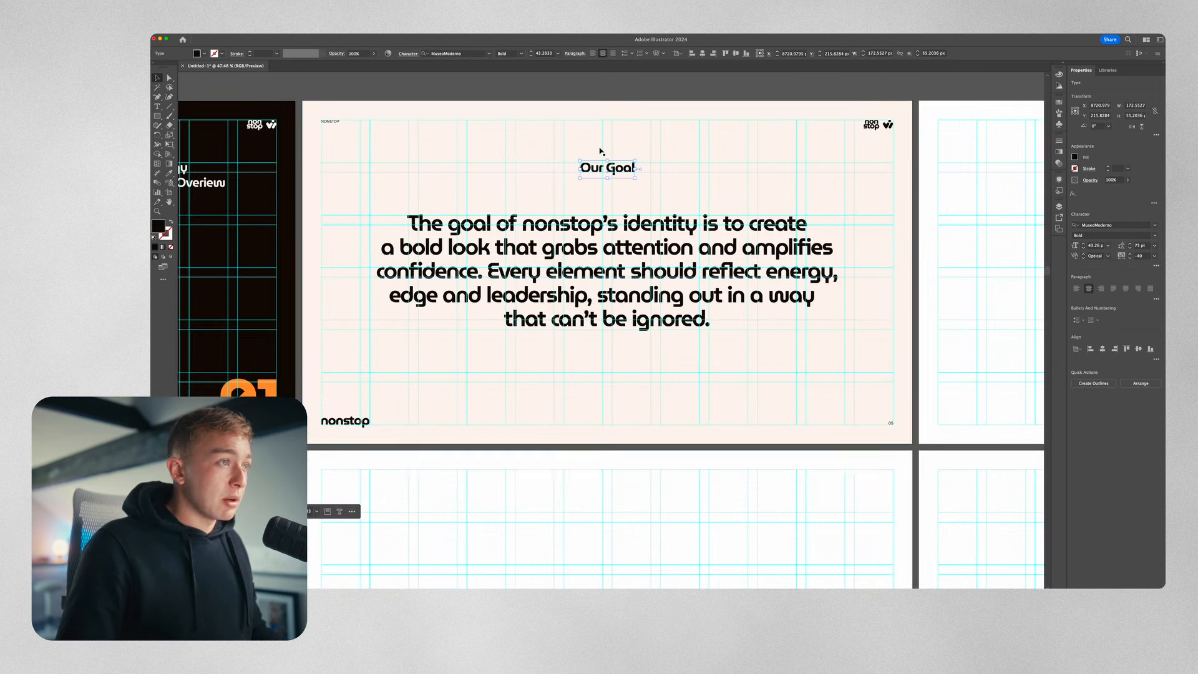
pyautogui.click(556, 113)
pyautogui.scroll(-2, 678, 159)
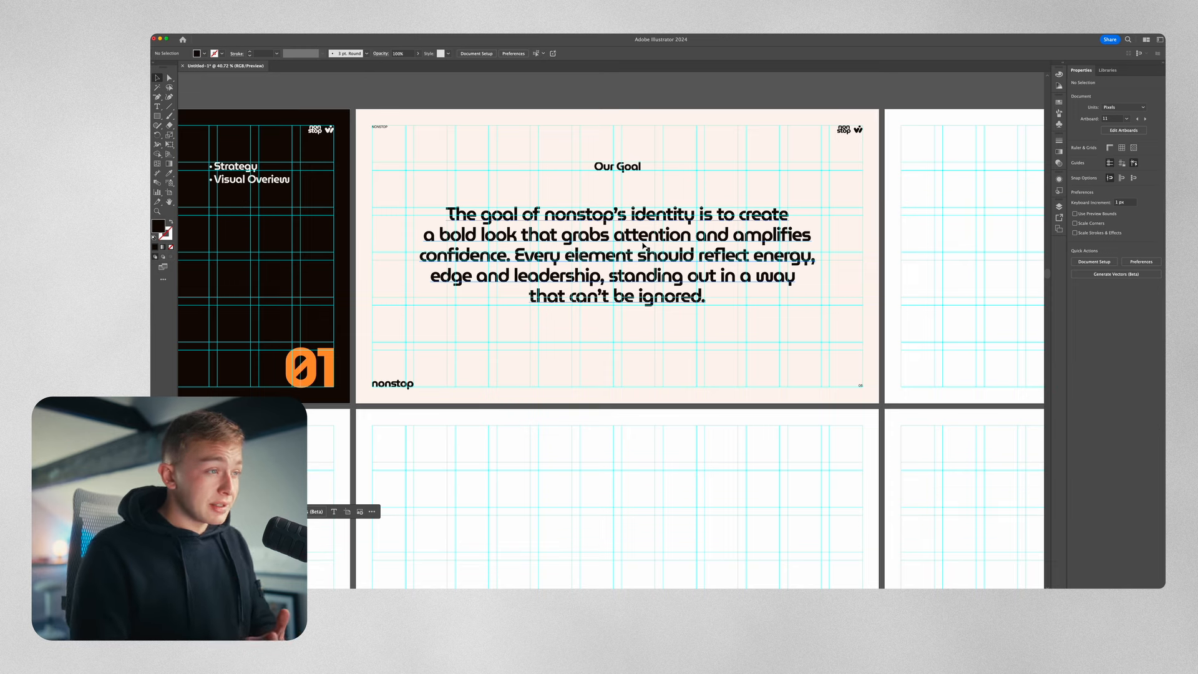
# Copy the "Our Goal" page layout onto the sixth artboard and fill it with six brand questions and placeholder answers, with the guides hidden.
pyautogui.scroll(-5, 645, 247)
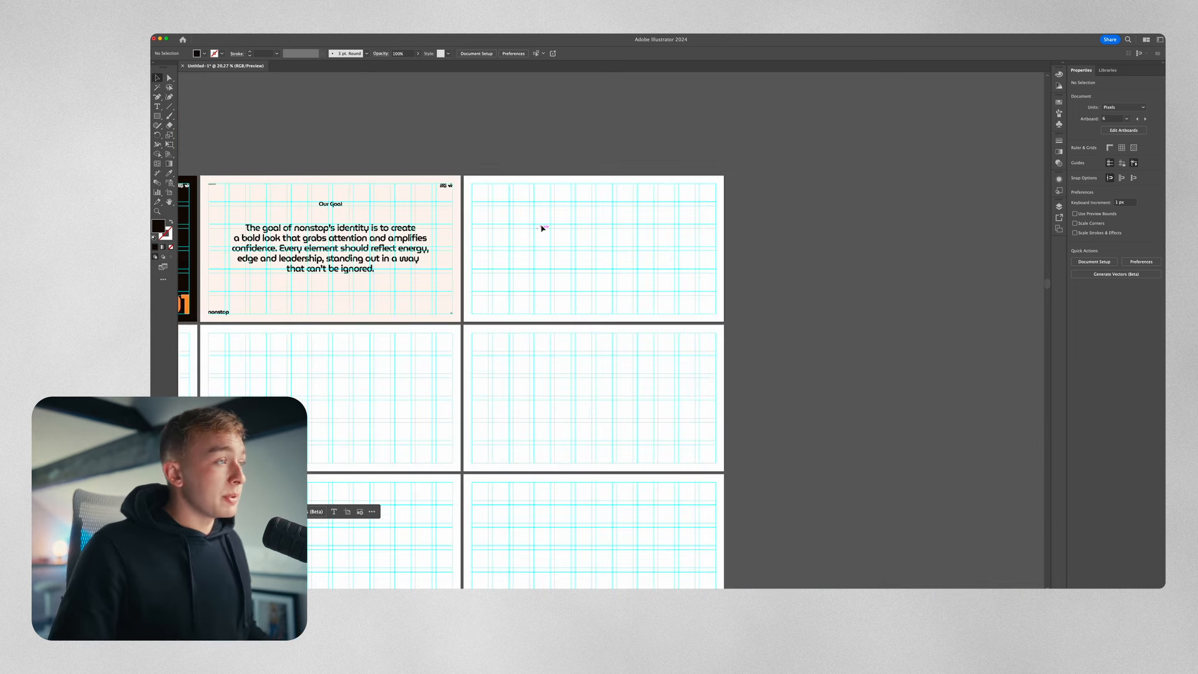
pyautogui.moveTo(201, 334); pyautogui.dragTo(199, 336)
pyautogui.keyDown('alt'); pyautogui.keyDown('shift'); pyautogui.moveTo(244, 299); pyautogui.dragTo(509, 284); pyautogui.keyUp('shift'); pyautogui.keyUp('alt')
pyautogui.moveTo(509, 284); pyautogui.dragTo(509, 283)
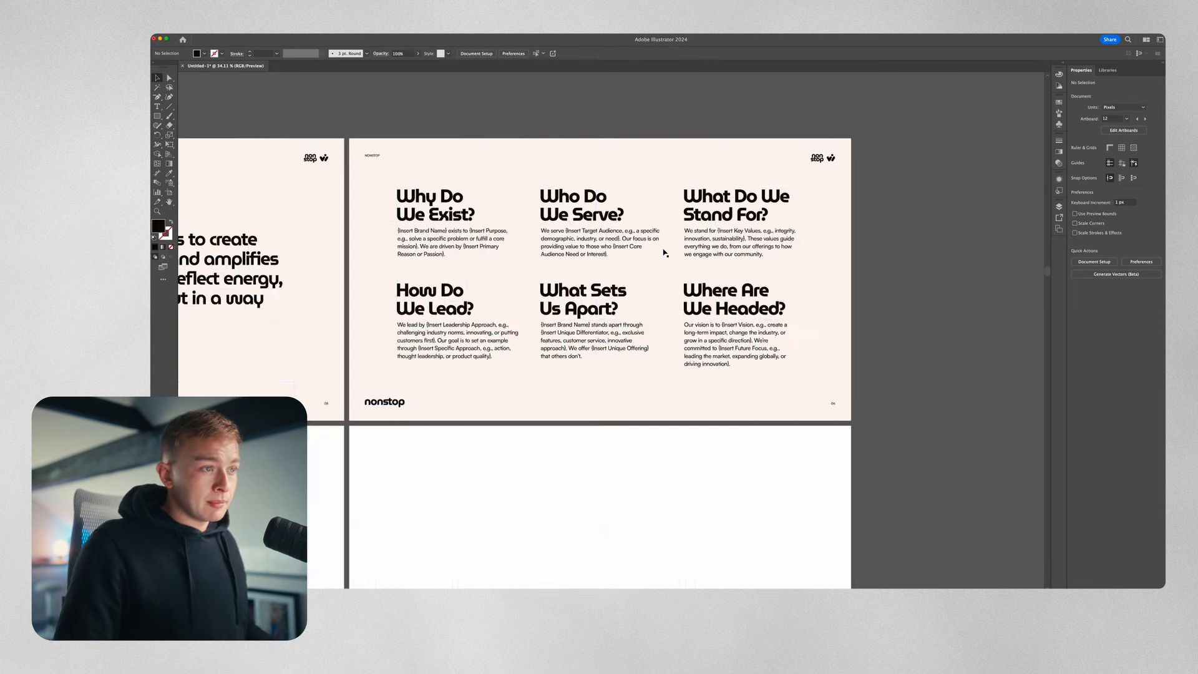
pyautogui.scroll(-2, 665, 253)
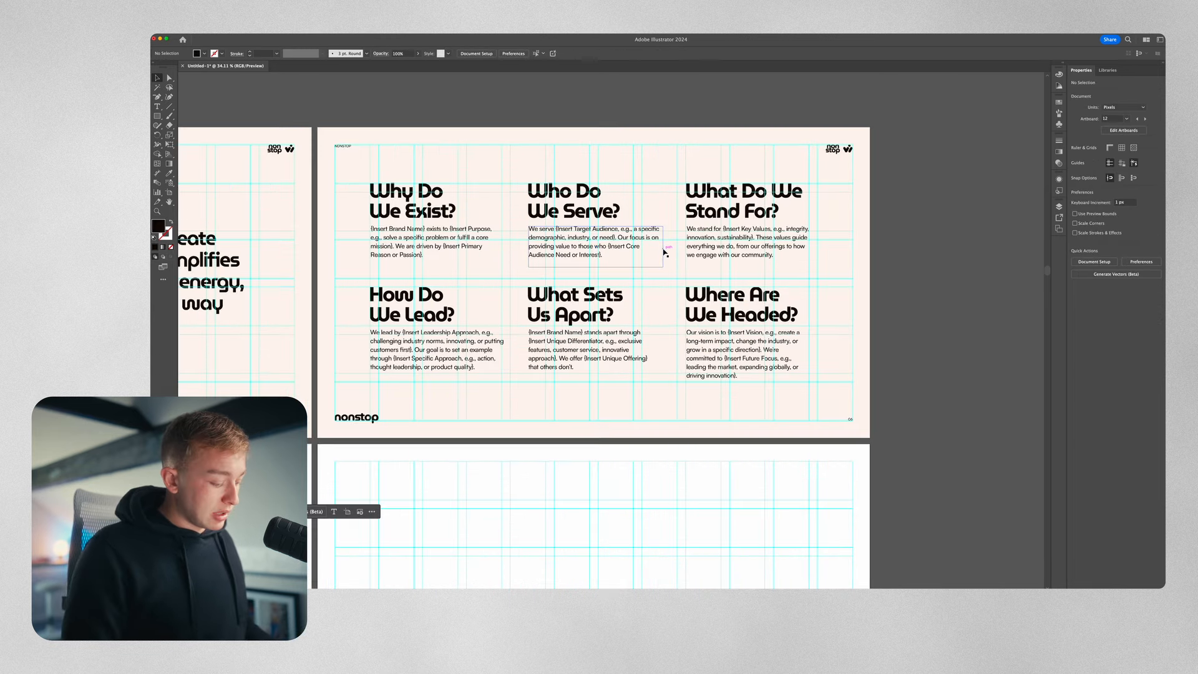
pyautogui.press('super+semicolon')
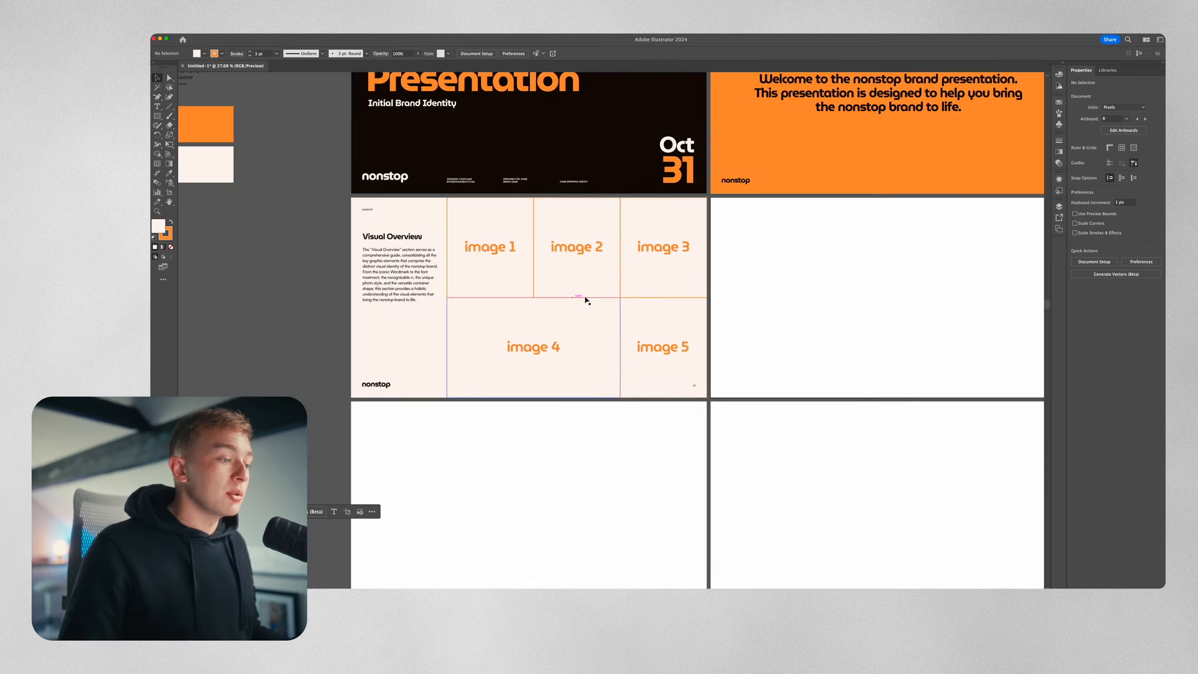
# Clear the image boxes from the "Visual Overview" page and cover the area beside the text with a borderless orange rectangle about 1402 by 1080 px.
pyautogui.click(515, 273)
pyautogui.click(559, 278)
pyautogui.click(649, 290)
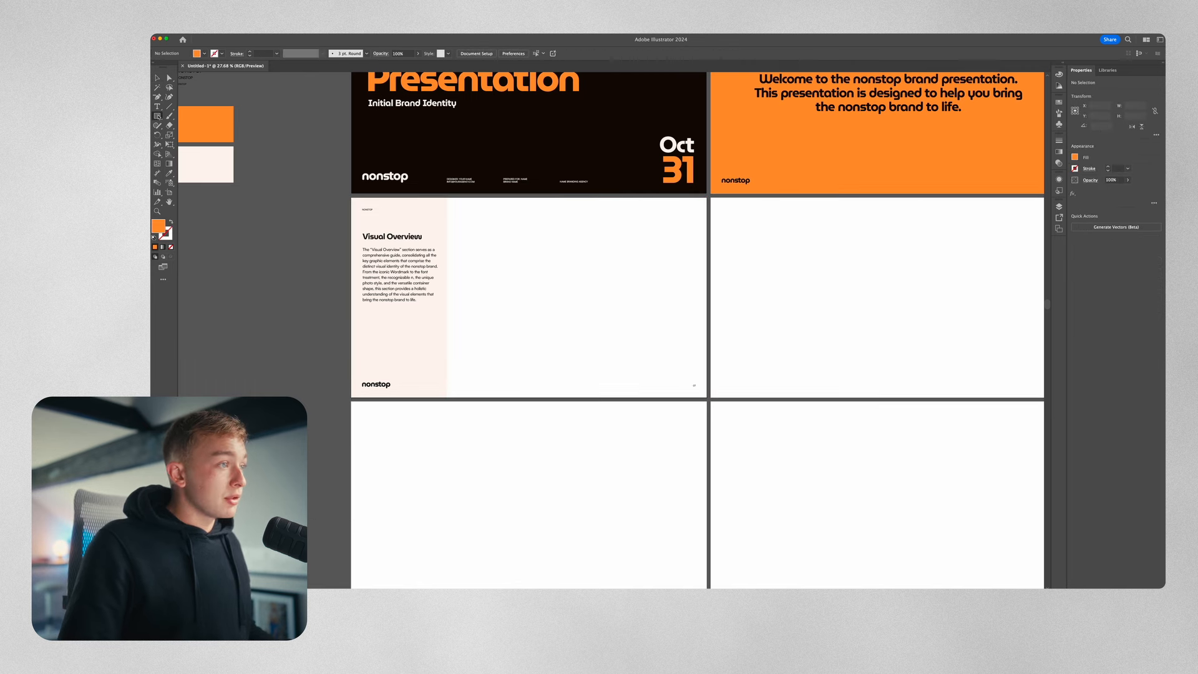
pyautogui.moveTo(447, 199); pyautogui.dragTo(707, 398)
pyautogui.press('super+semicolon')
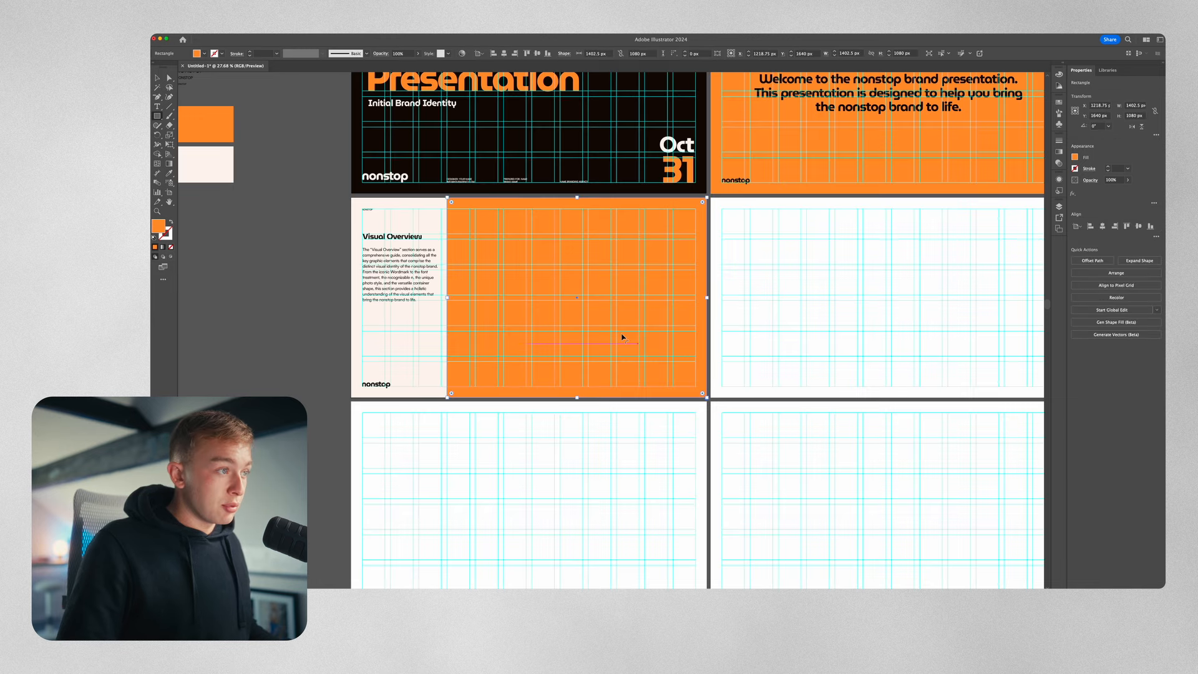
pyautogui.scroll(2, 613, 325)
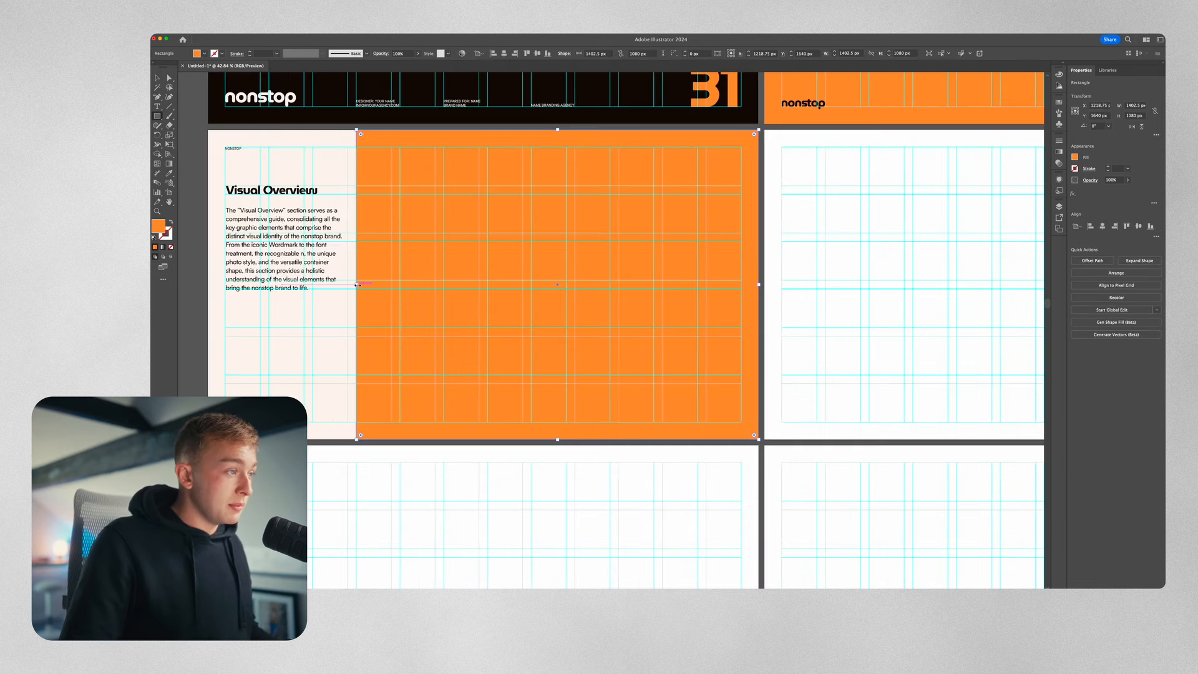
# Split the orange rectangle into a grid of 2 rows and 3 columns with 0 px gutters.
pyautogui.click(227, 28)
pyautogui.moveTo(241, 204)
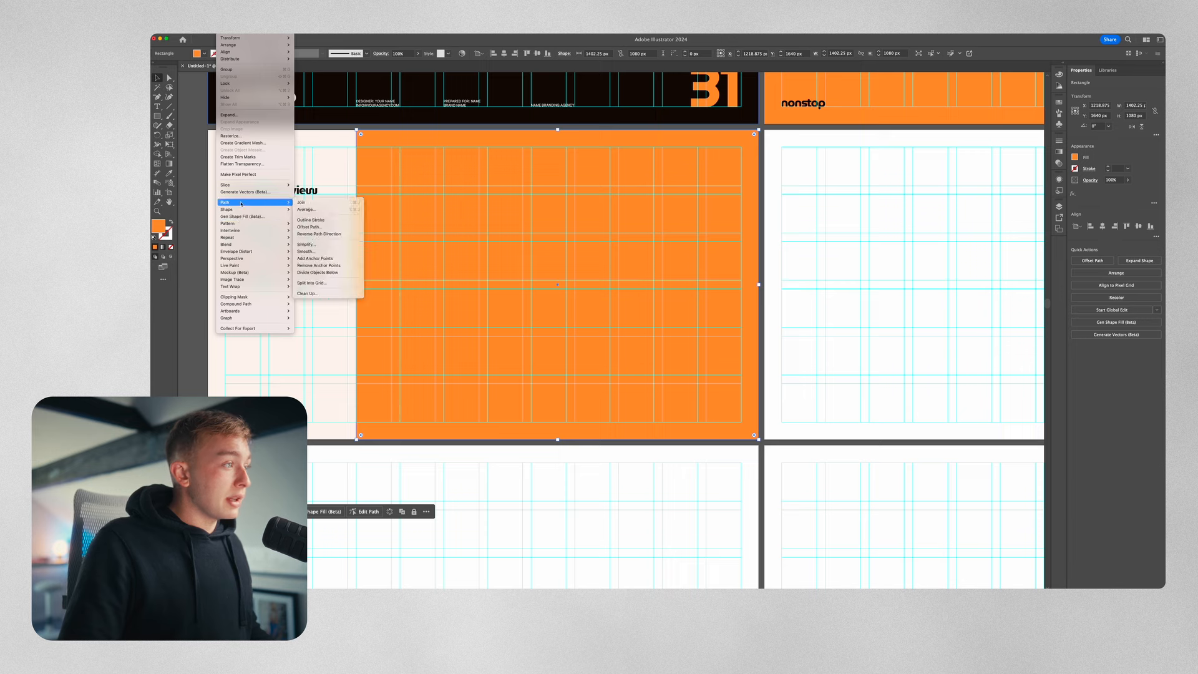
pyautogui.click(312, 282)
pyautogui.click(487, 286)
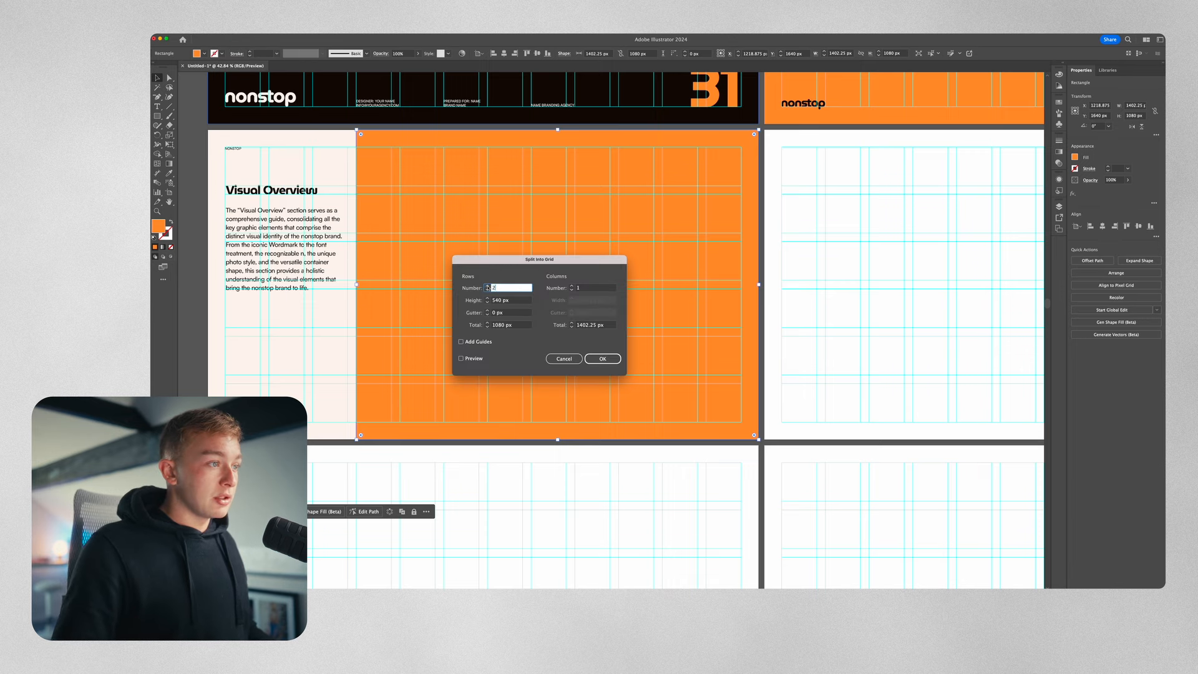
pyautogui.click(572, 285)
pyautogui.click(603, 359)
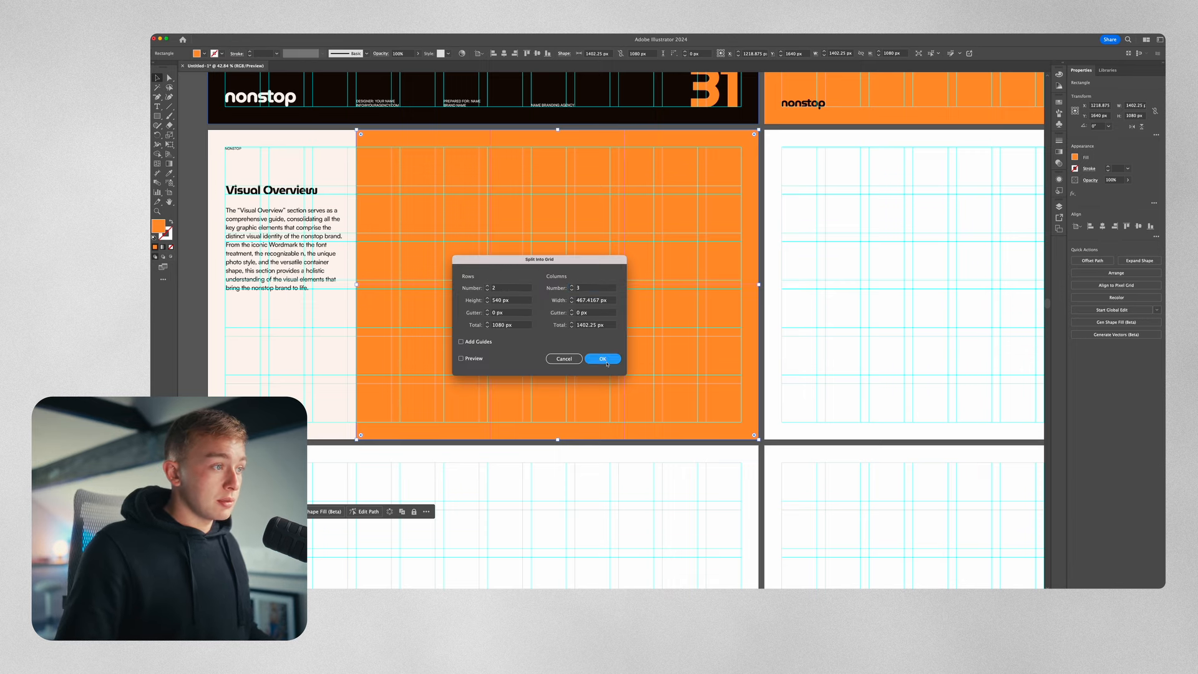
# Merge the first two cells of the grid's lower row into one wide image box with the Shape Builder.
pyautogui.hotkey('shift', 'm')
pyautogui.moveTo(519, 334); pyautogui.dragTo(418, 337)
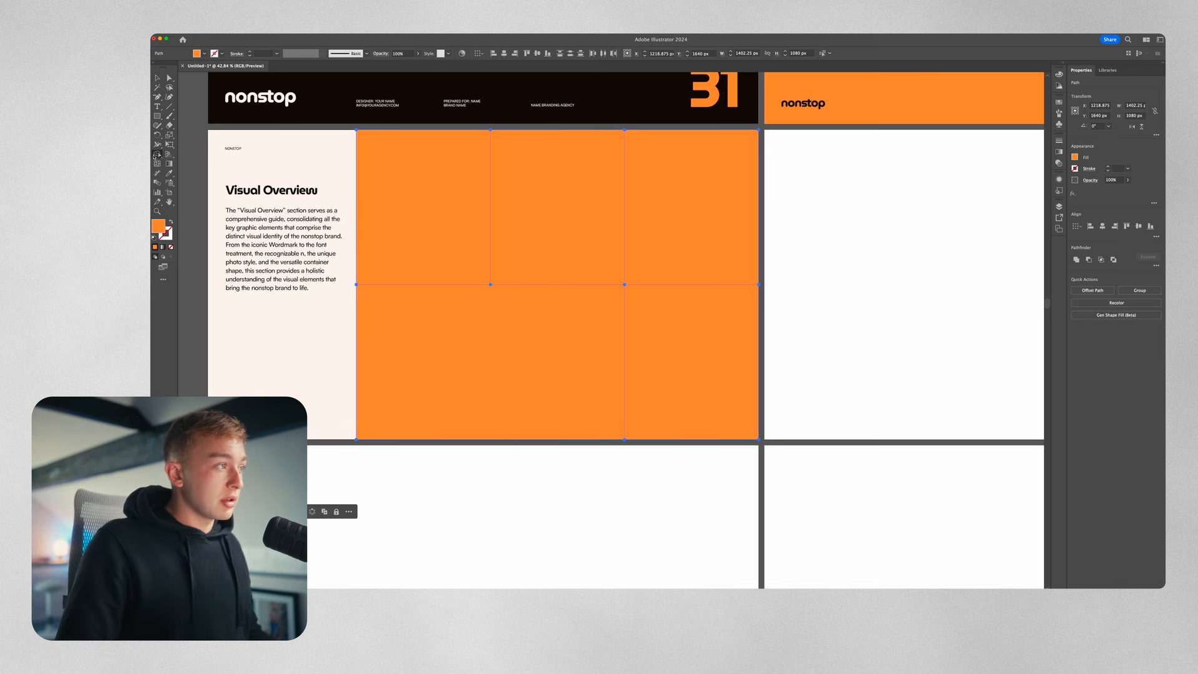
pyautogui.moveTo(400, 210); pyautogui.dragTo(665, 208)
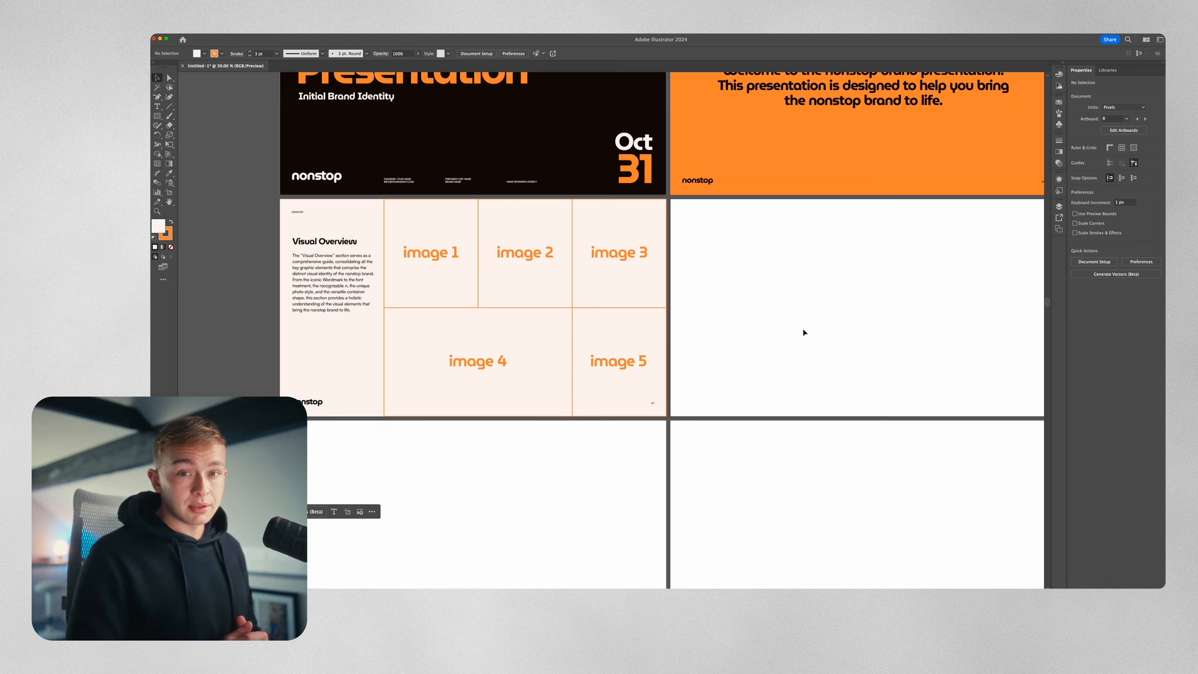
# Place copied section dividers on blank artboards as "The Wordmark & Icon" 02, "Colour Selections" 03 and "Typography Choices" 04.
pyautogui.press('super+alt+0')
pyautogui.scroll(2, 578, 248)
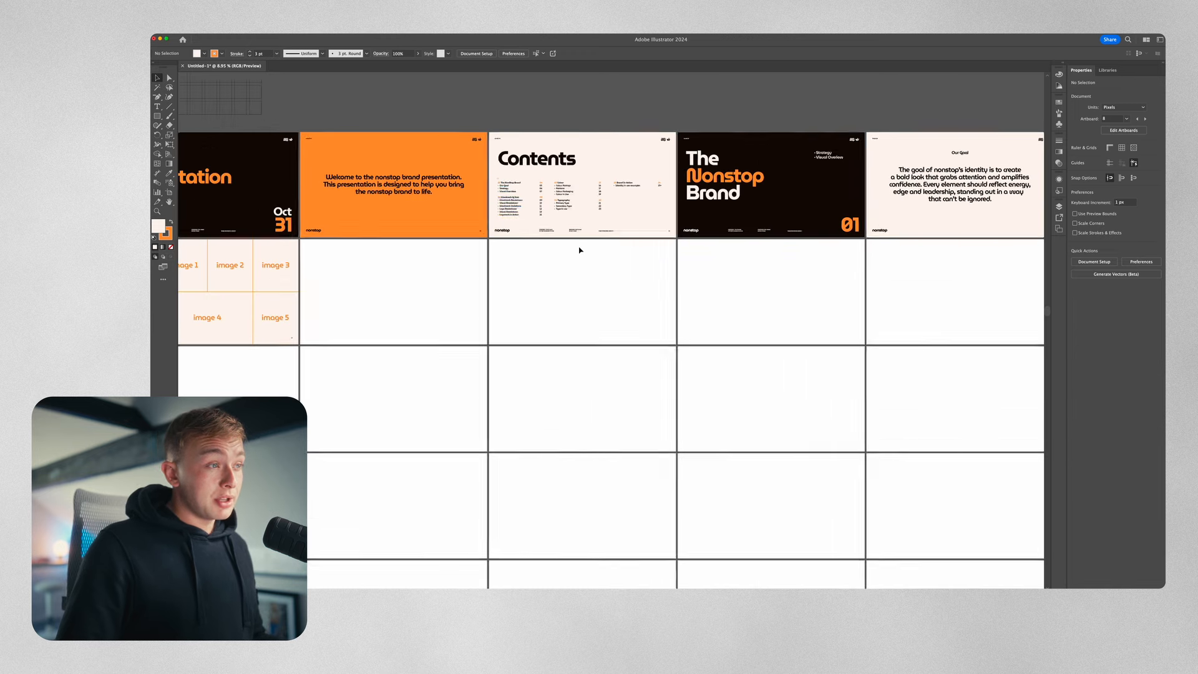
pyautogui.scroll(-2, 528, 217)
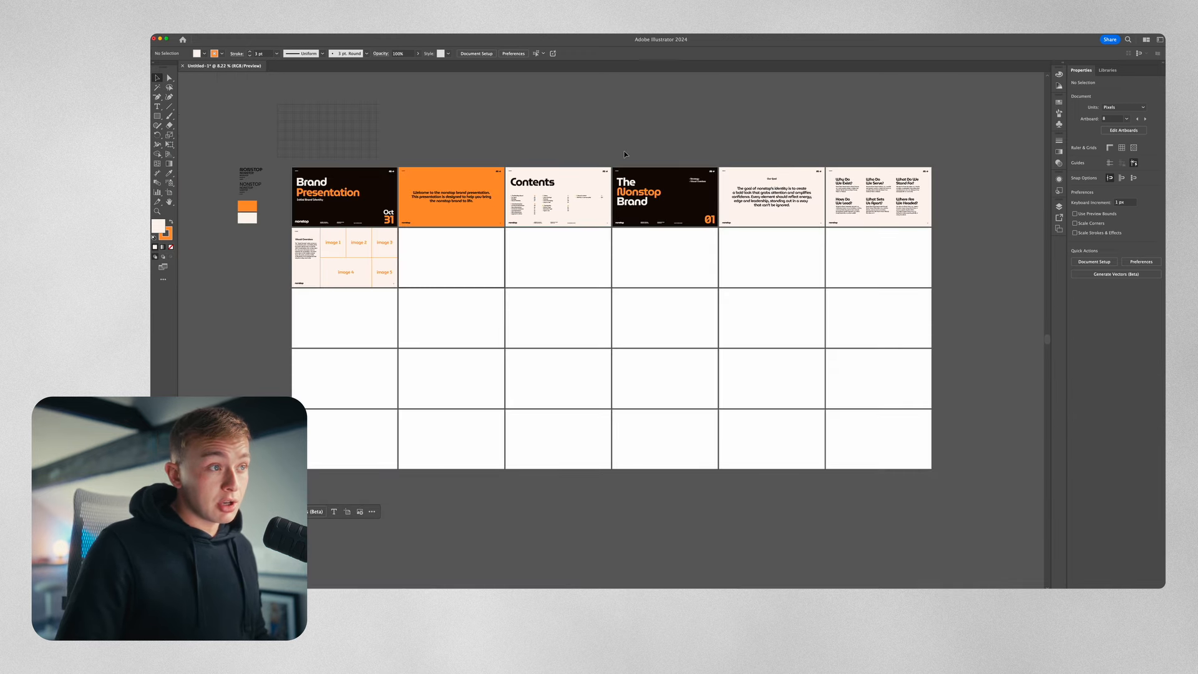
pyautogui.click(713, 246)
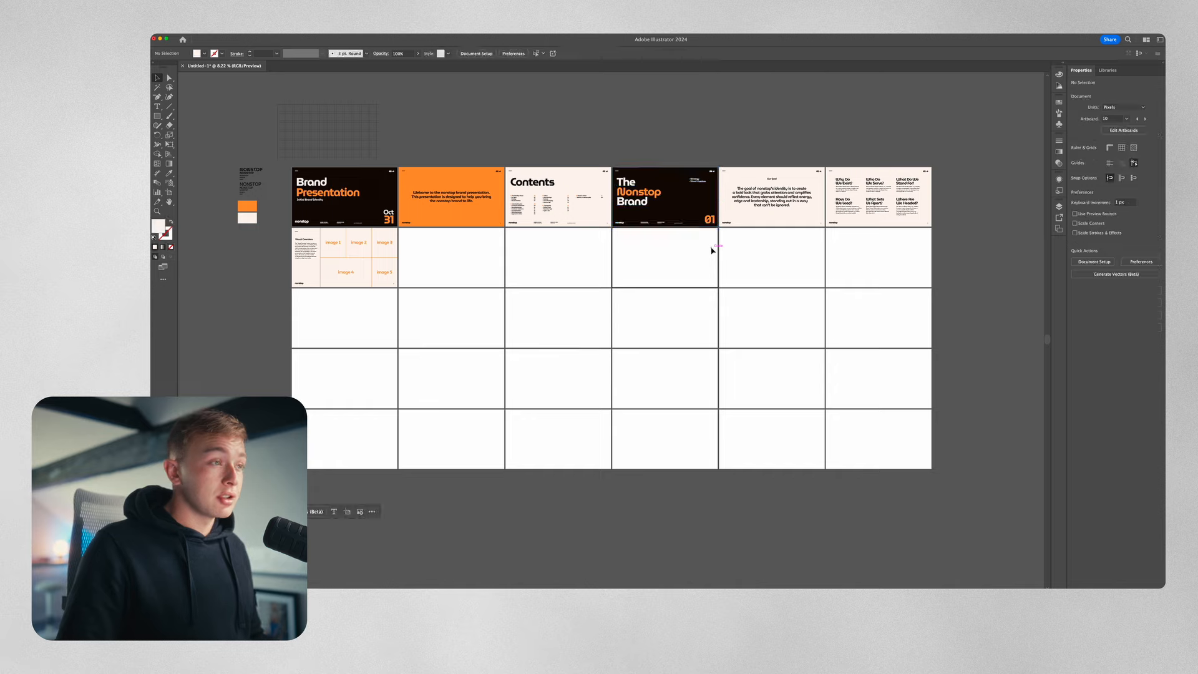
pyautogui.scroll(2, 539, 185)
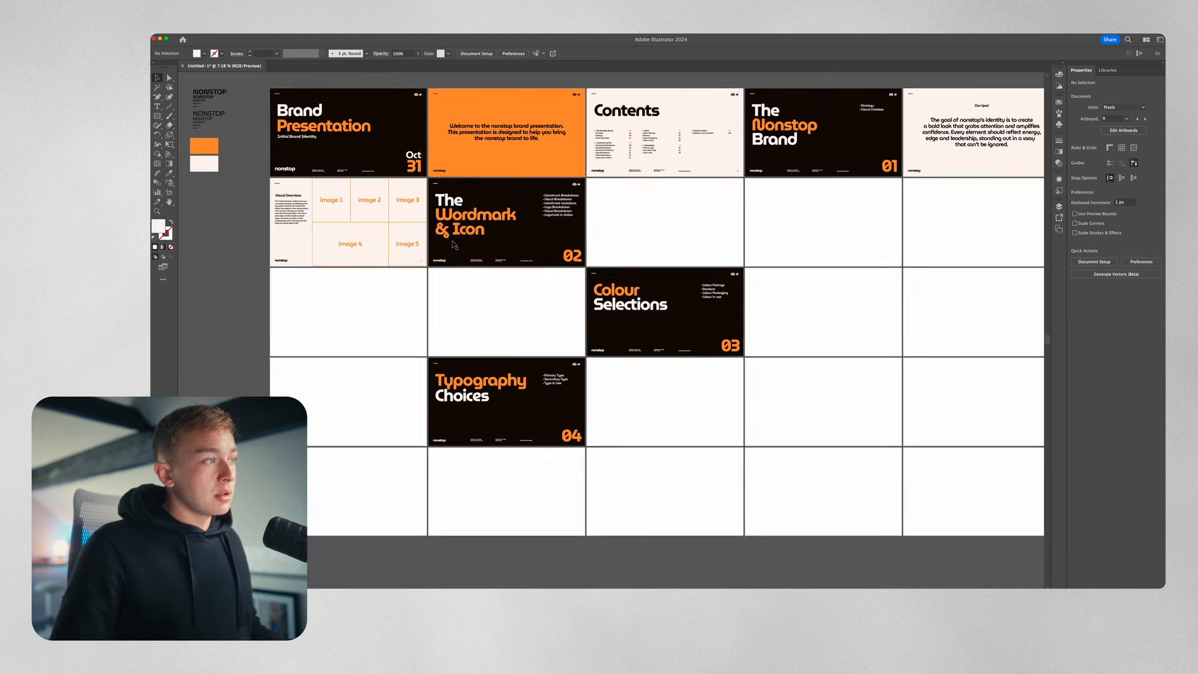
# Add an "Our Wordmark" page with description and large wordmark, and a "Visual Breakdown" page with key features and callouts, after divider 02.
pyautogui.scroll(2, 455, 244)
pyautogui.hscroll(-1, 252, 158)
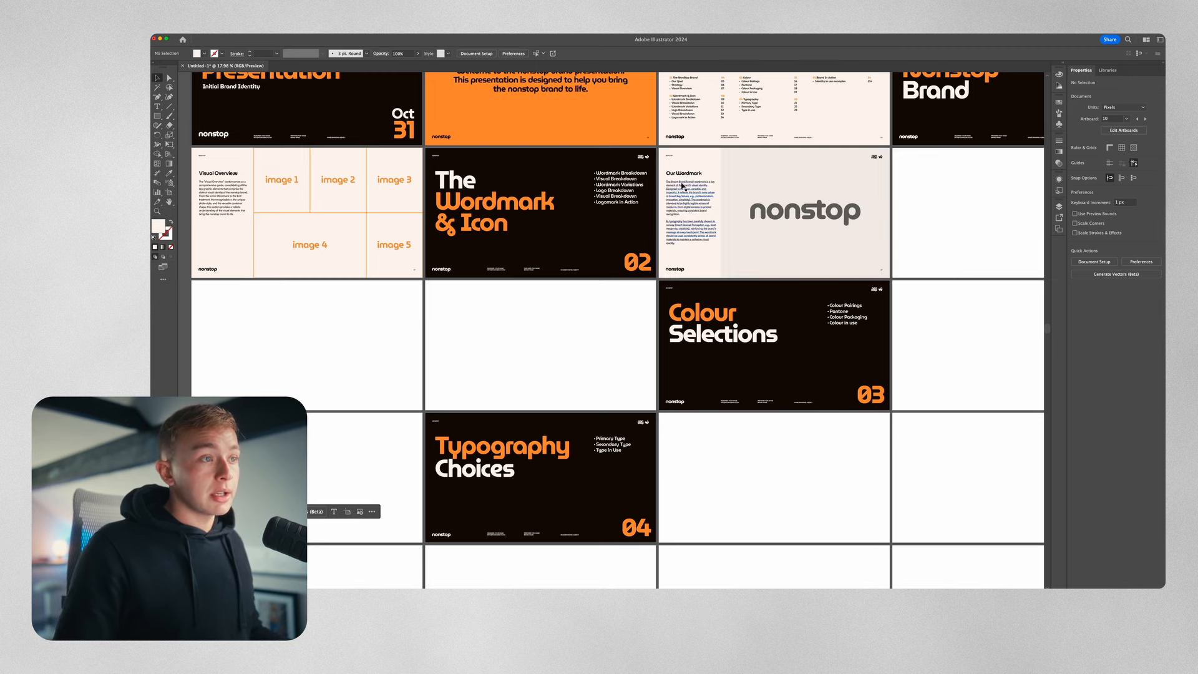
pyautogui.scroll(3, 686, 176)
pyautogui.scroll(-4, 682, 185)
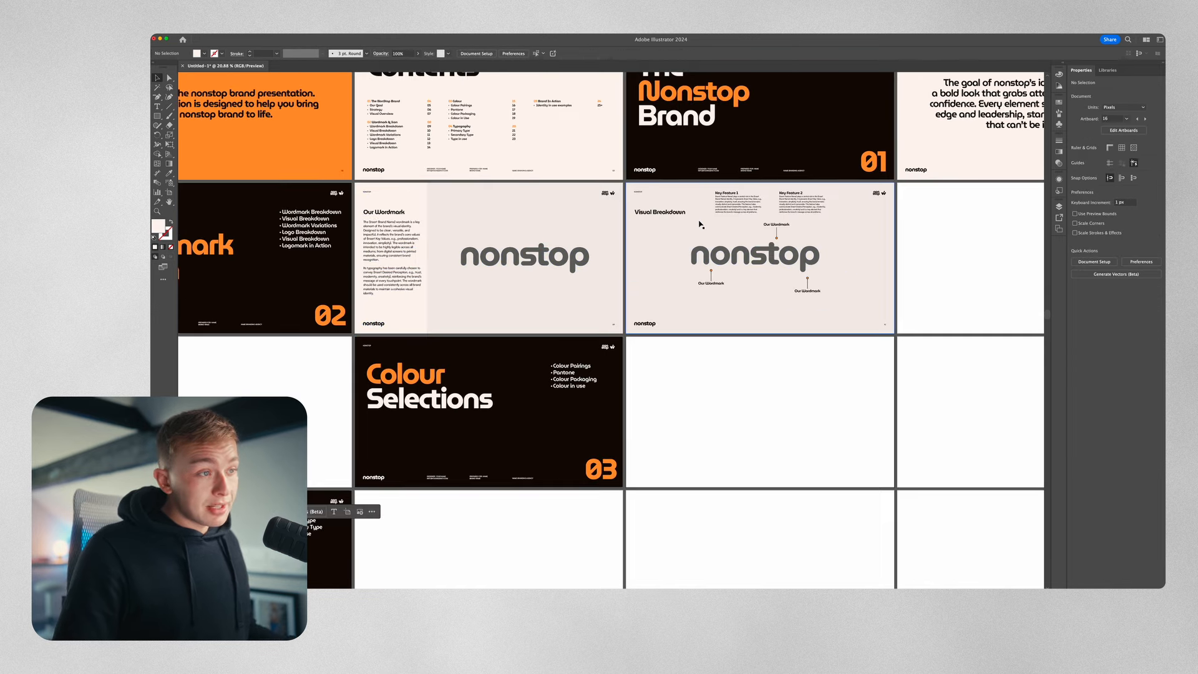
# Examine the background shapes and the callout line below the wordmark on the "Our Wordmark" and "Visual Breakdown" pages.
pyautogui.click(749, 254)
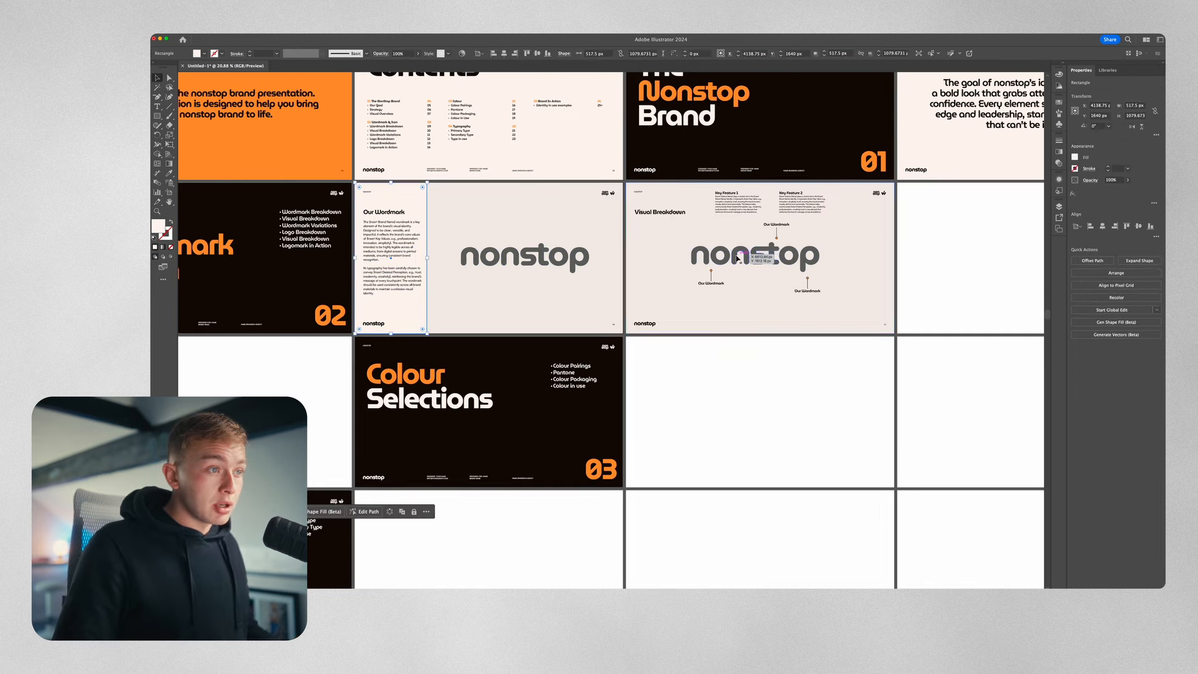
pyautogui.click(730, 238)
pyautogui.scroll(5, 690, 256)
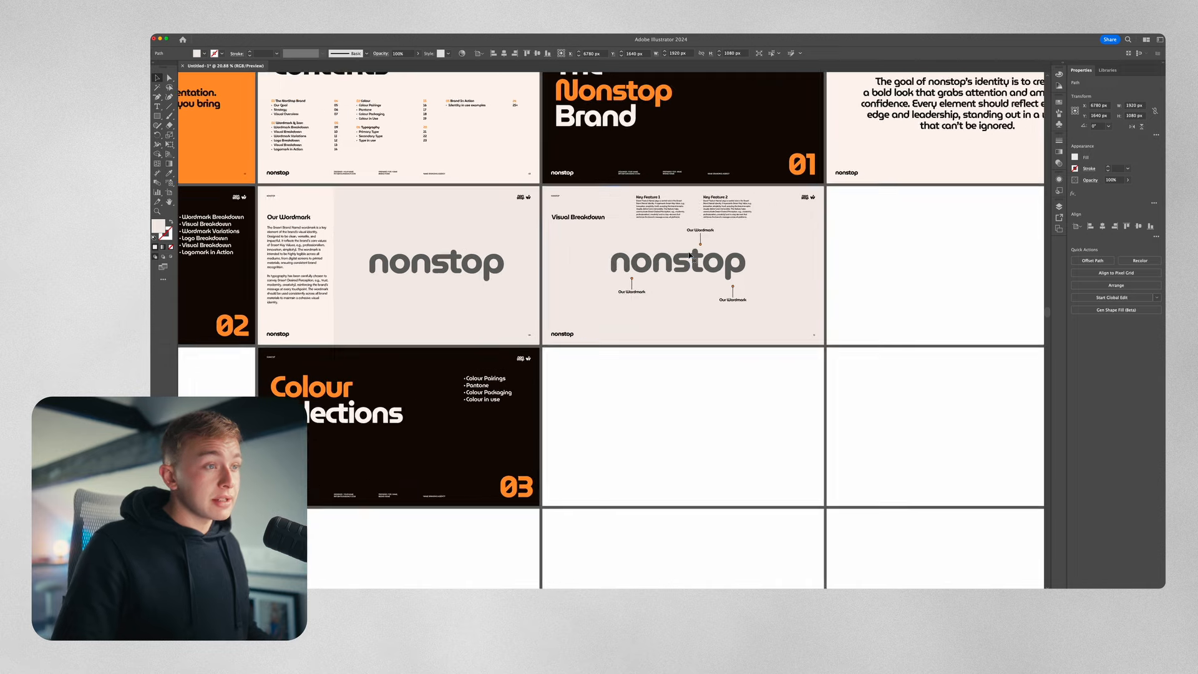
pyautogui.click(553, 302)
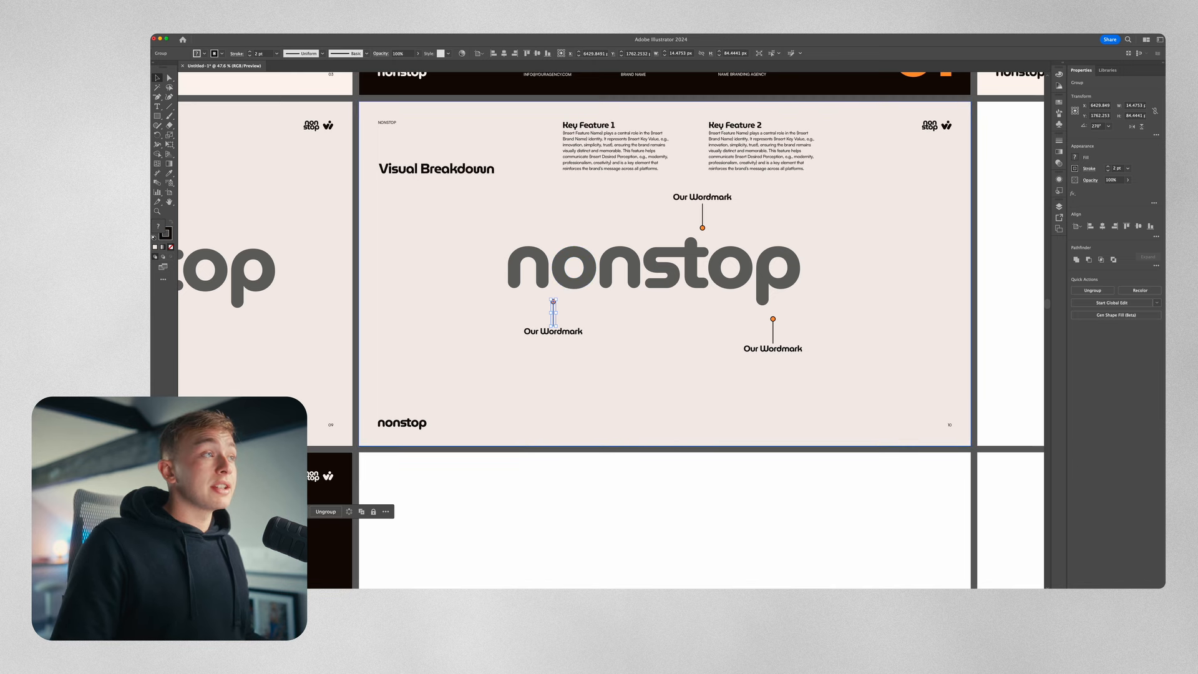
pyautogui.click(317, 34)
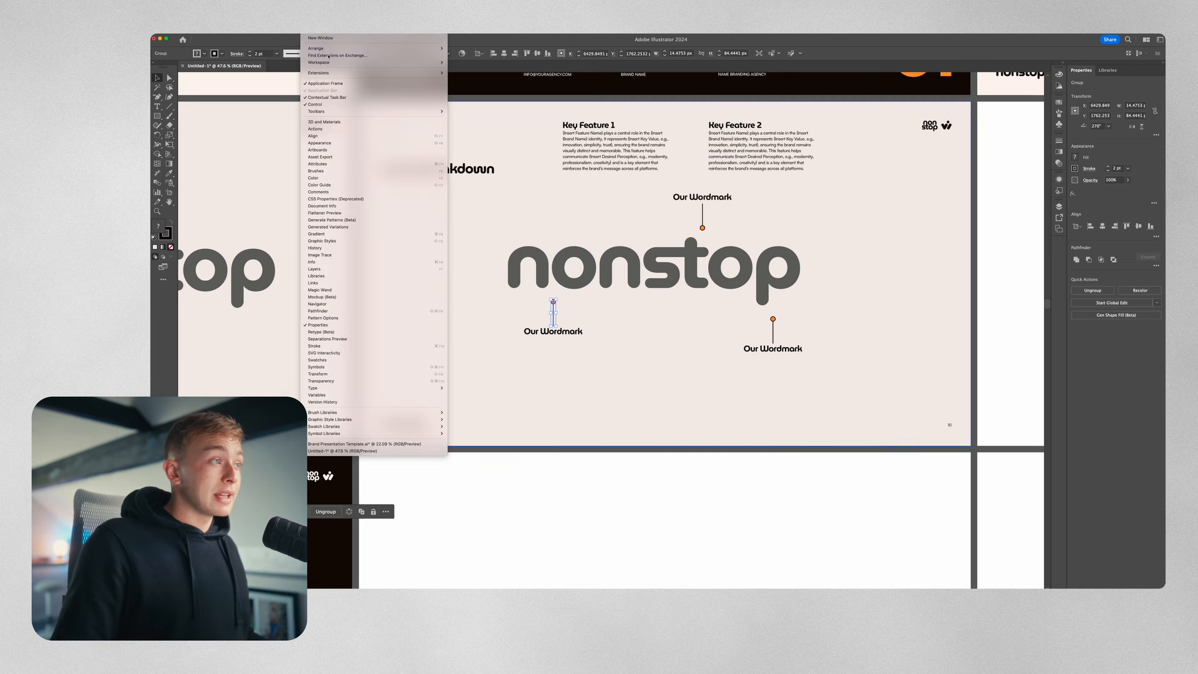
pyautogui.click(356, 269)
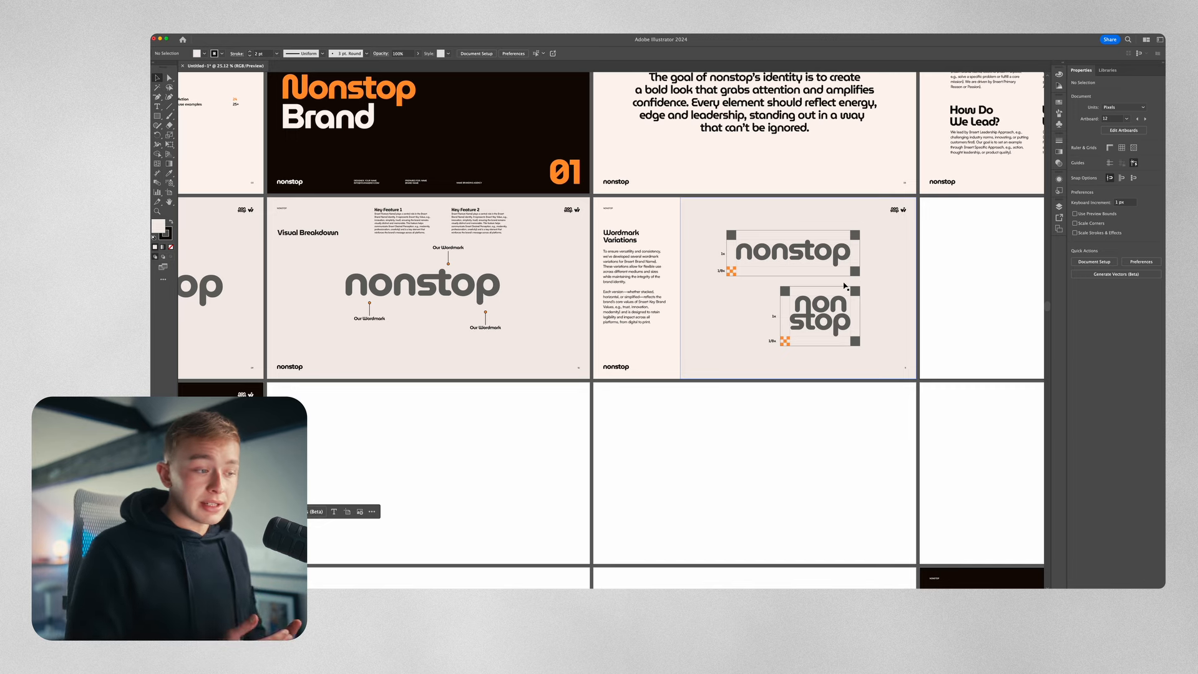
# Examine the clear-space construction around the horizontal and stacked wordmarks on the "Wordmark Variations" page.
pyautogui.scroll(3, 845, 286)
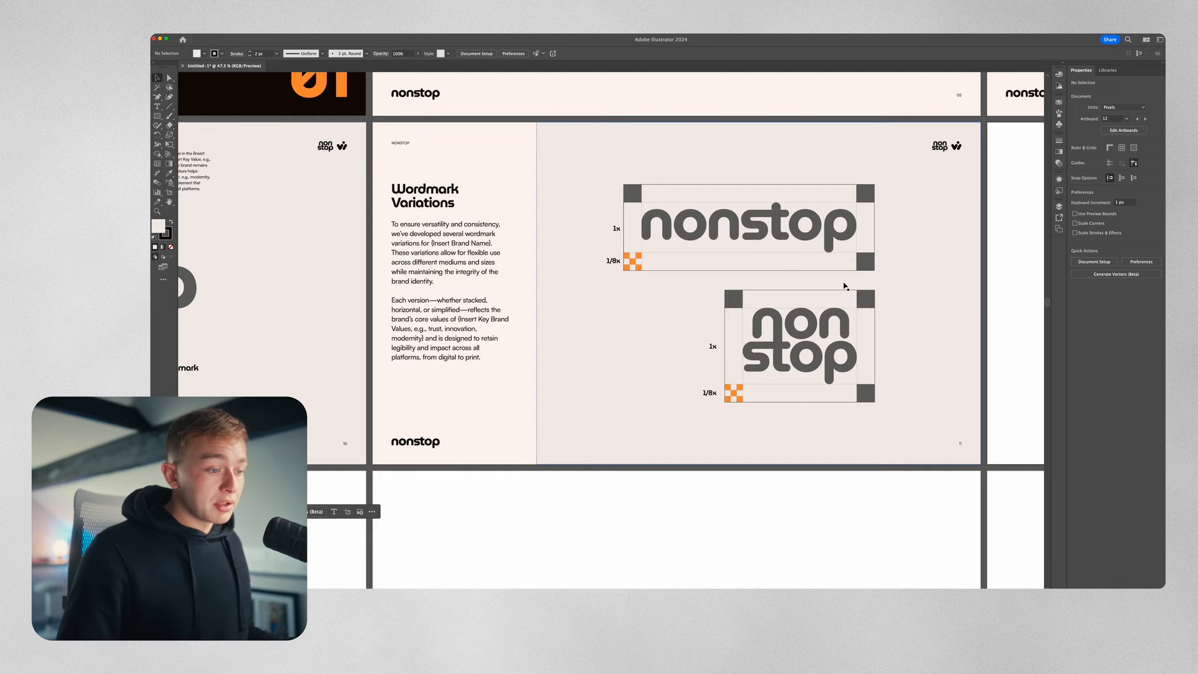
pyautogui.doubleClick(719, 306)
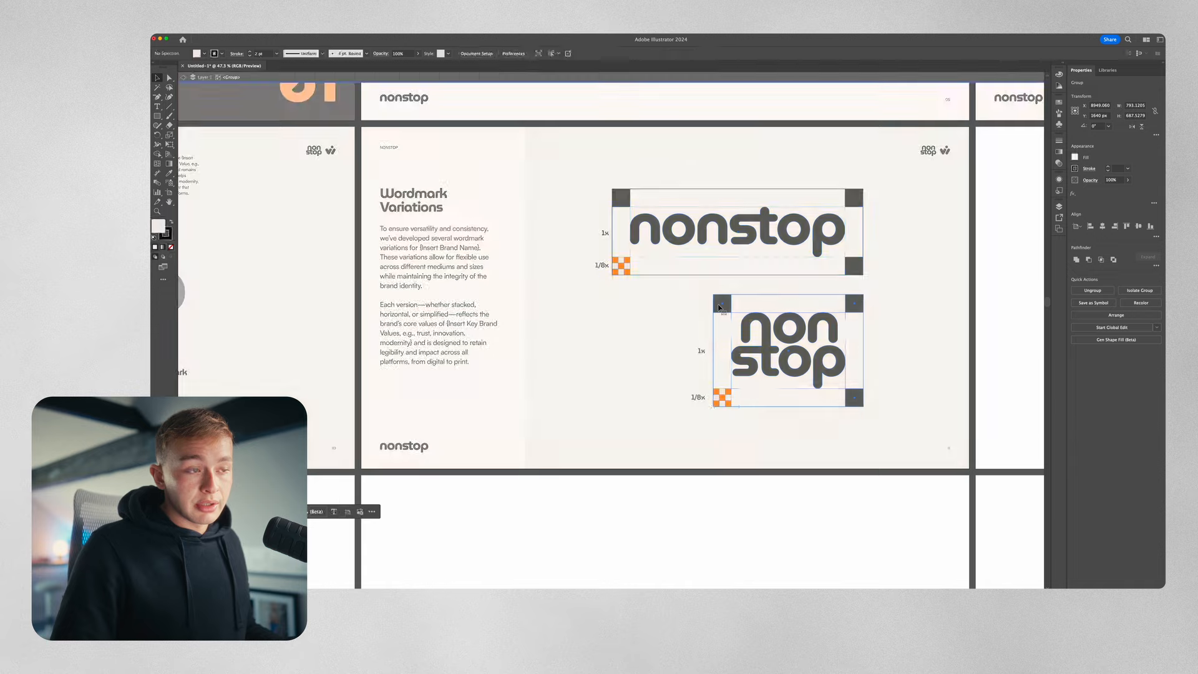
pyautogui.press('Escape')
pyautogui.scroll(-5, 705, 281)
pyautogui.scroll(1, 431, 258)
pyautogui.hscroll(-3, 275, 260)
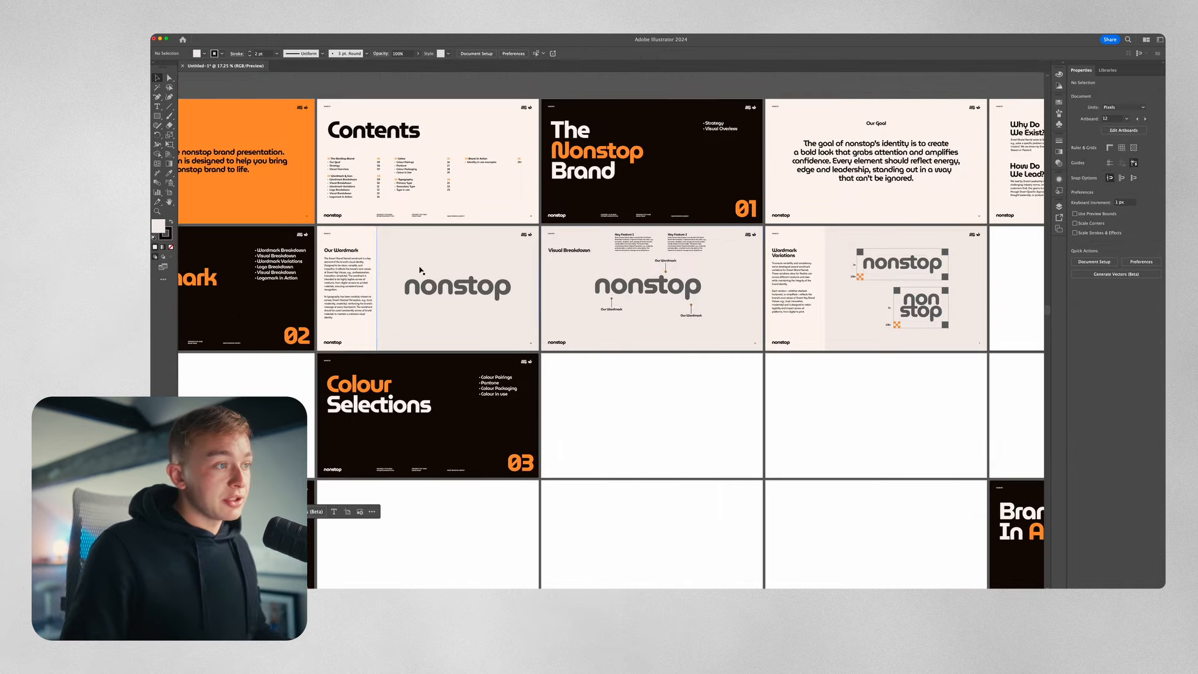
# Add a "Visual Breakdown" page for the icon with "Our Logo" callouts and a "Logo In Action" page with five image boxes.
pyautogui.scroll(-2, 574, 304)
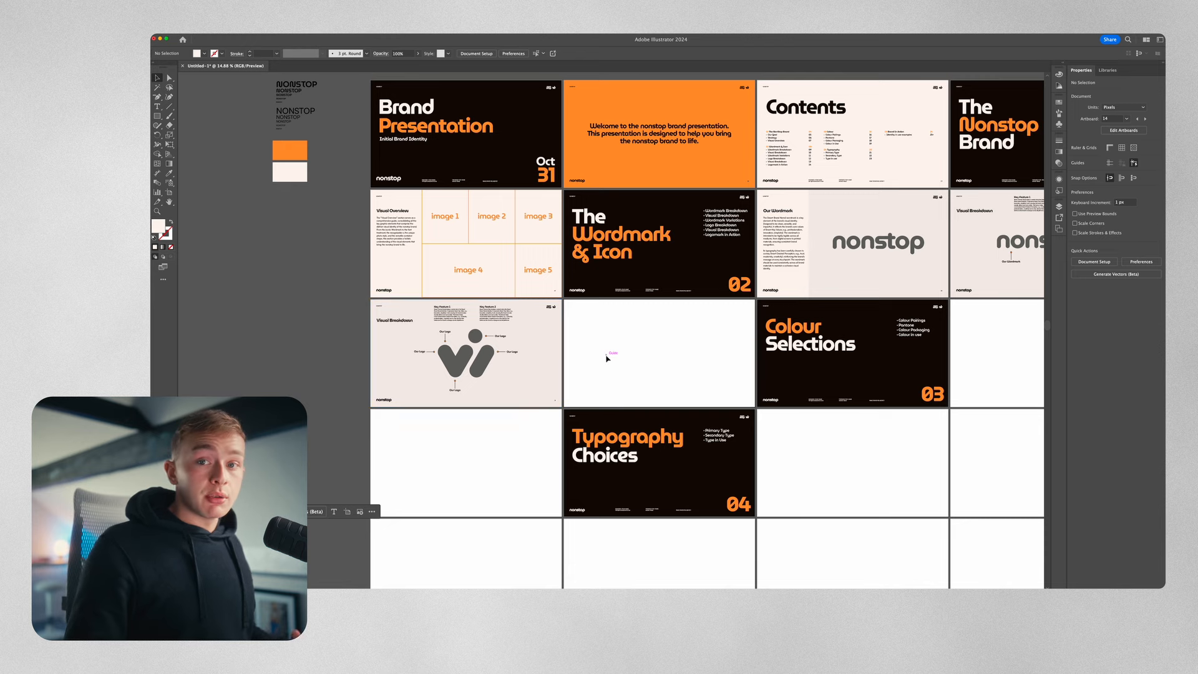
pyautogui.scroll(3, 435, 233)
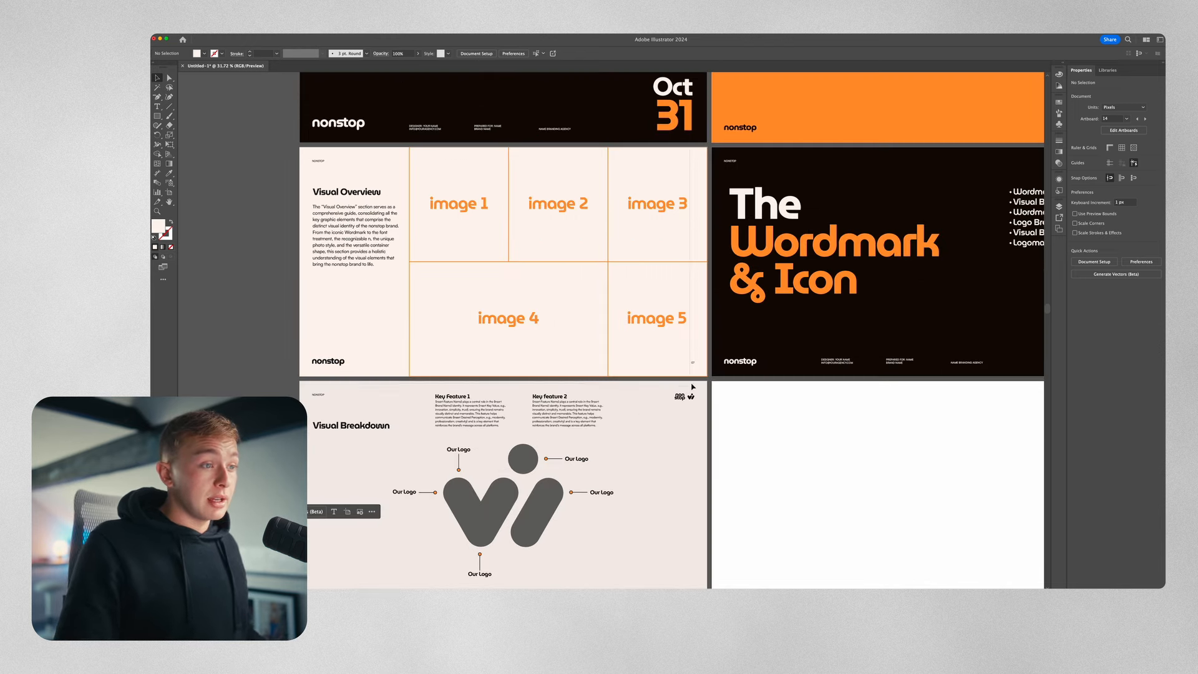
pyautogui.scroll(-5, 795, 415)
pyautogui.hscroll(5, 780, 403)
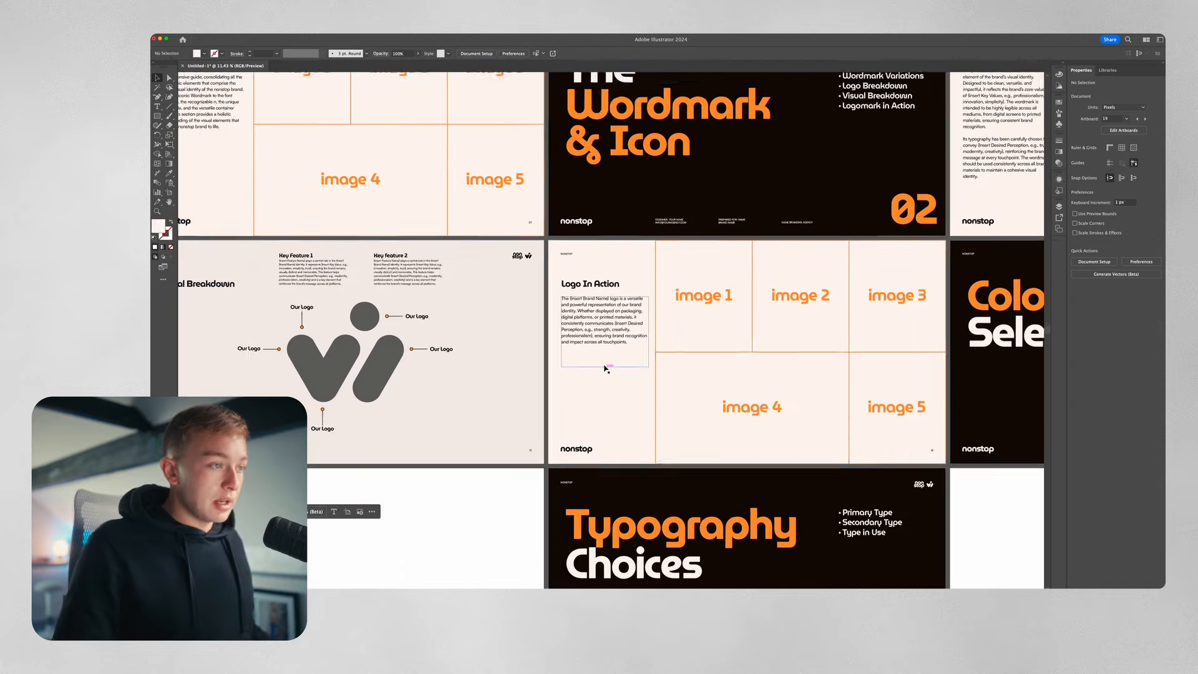
pyautogui.scroll(3, 626, 246)
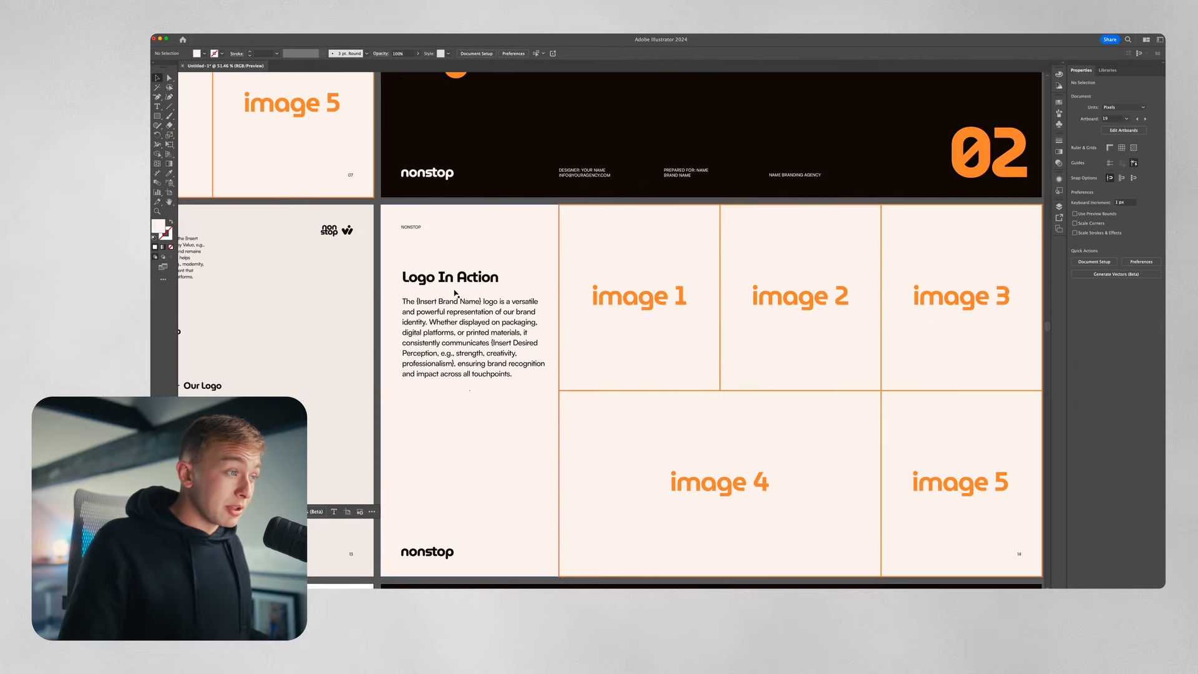
pyautogui.scroll(-4, 455, 292)
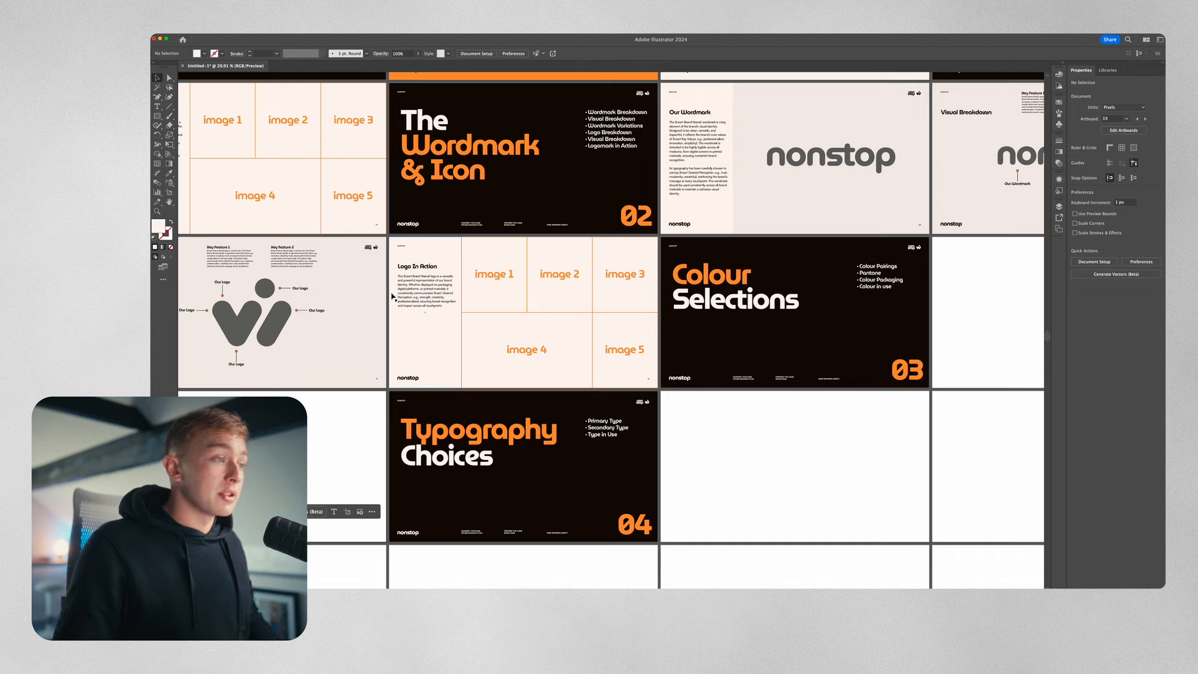
pyautogui.scroll(-3, 714, 314)
pyautogui.scroll(3, 728, 268)
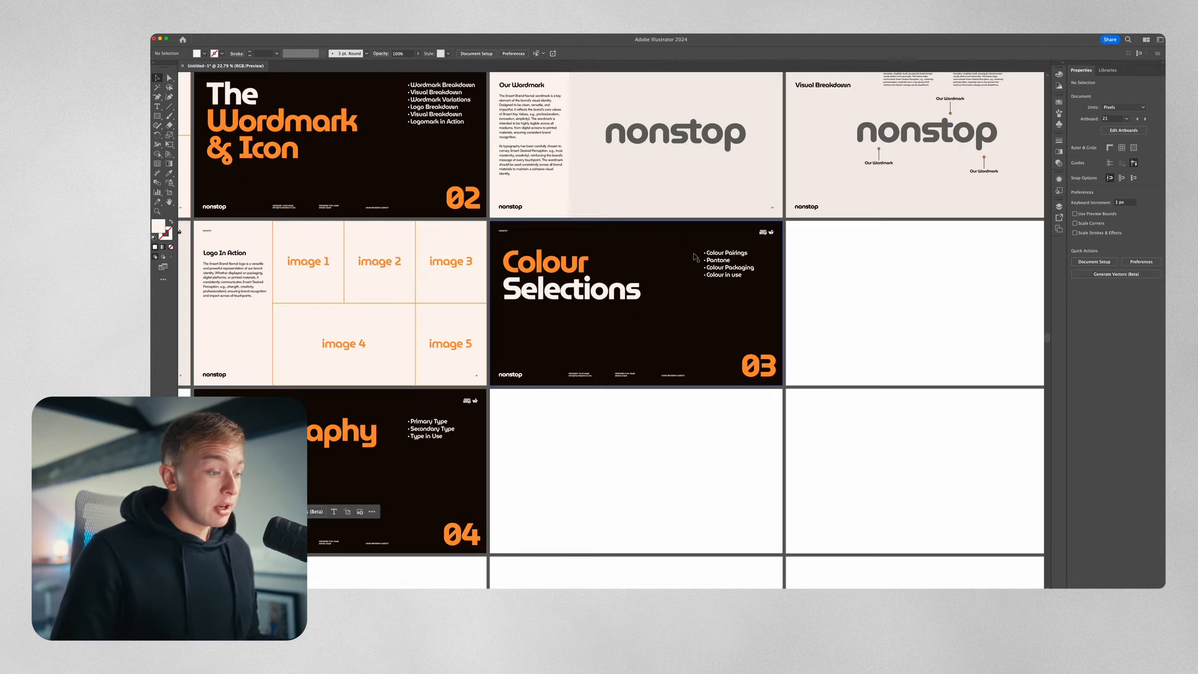
pyautogui.scroll(-2, 618, 280)
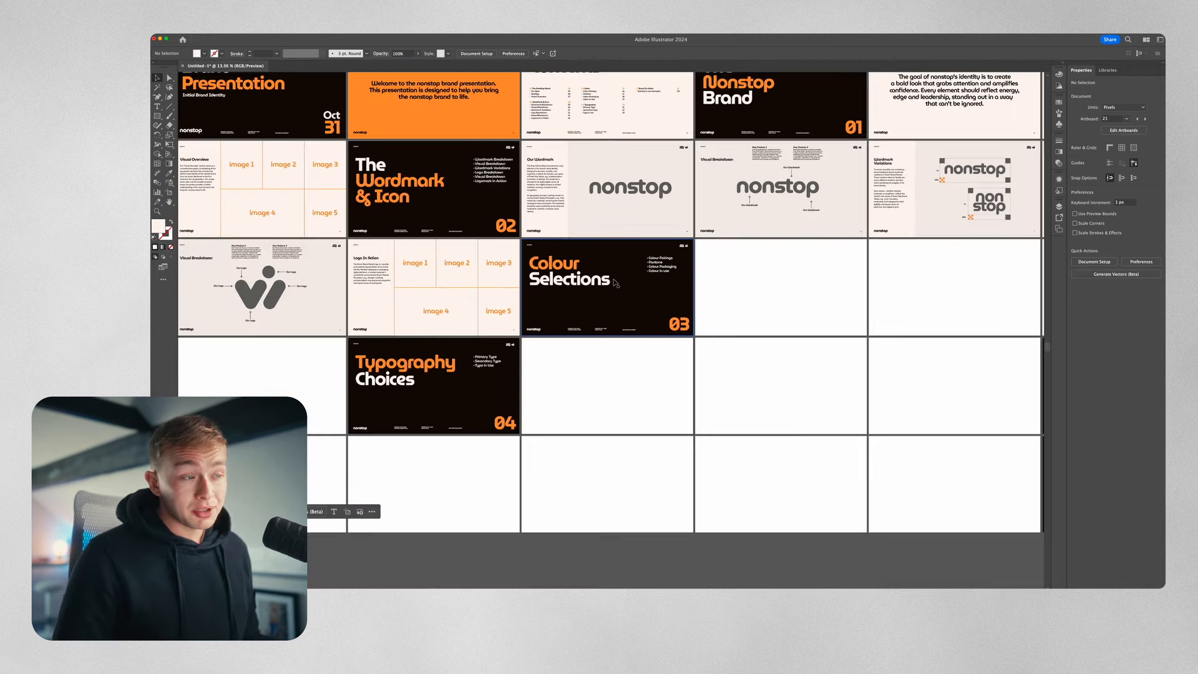
# Examine the Nonstop landing page from its hero through the process, work, benefits and features sections to the closing call to action.
pyautogui.scroll(2, 615, 283)
pyautogui.scroll(-3, 791, 288)
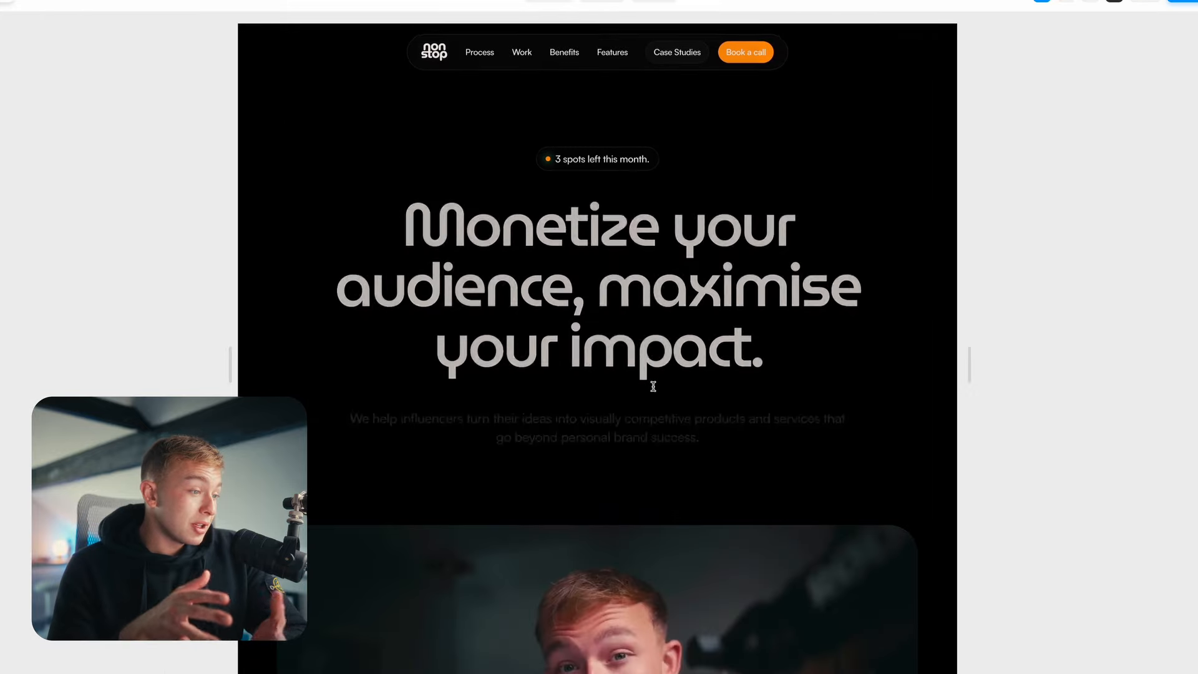
pyautogui.scroll(-10, 653, 386)
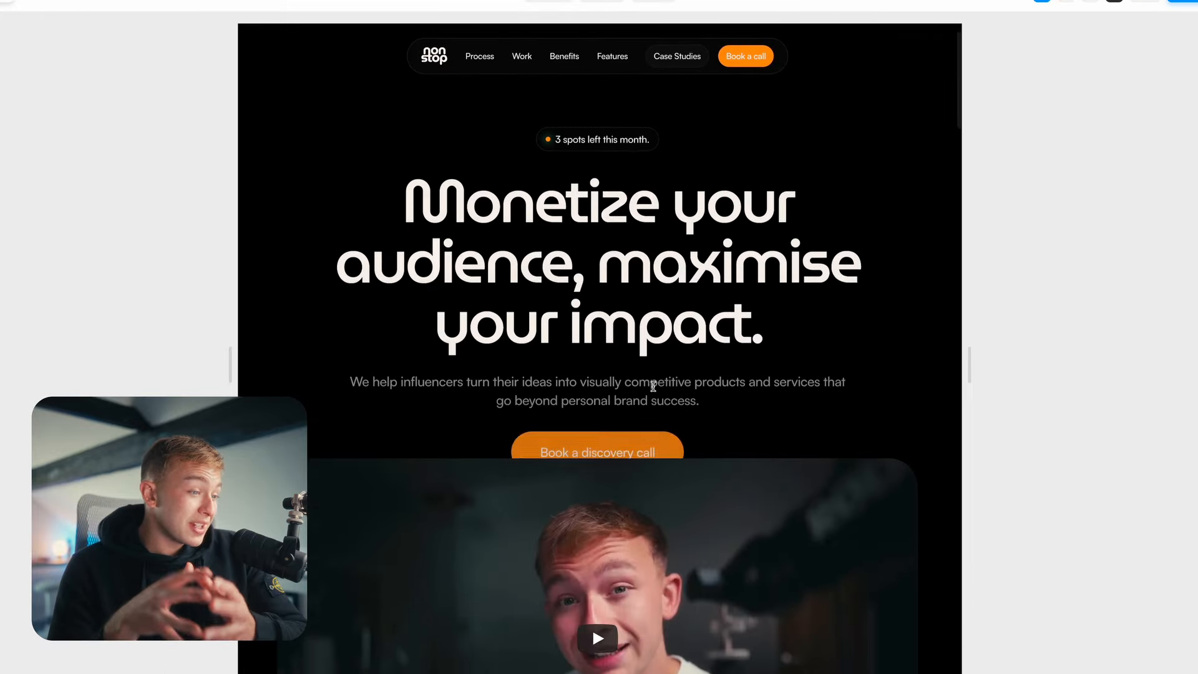
pyautogui.scroll(-12, 654, 391)
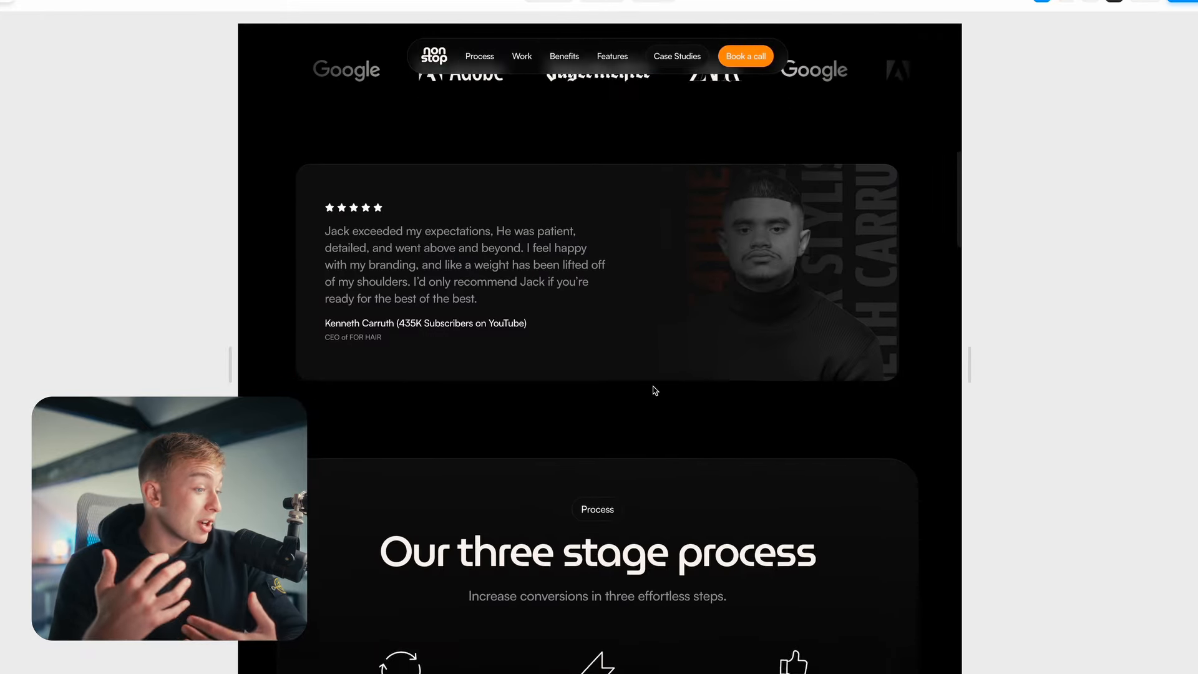
pyautogui.scroll(-12, 654, 390)
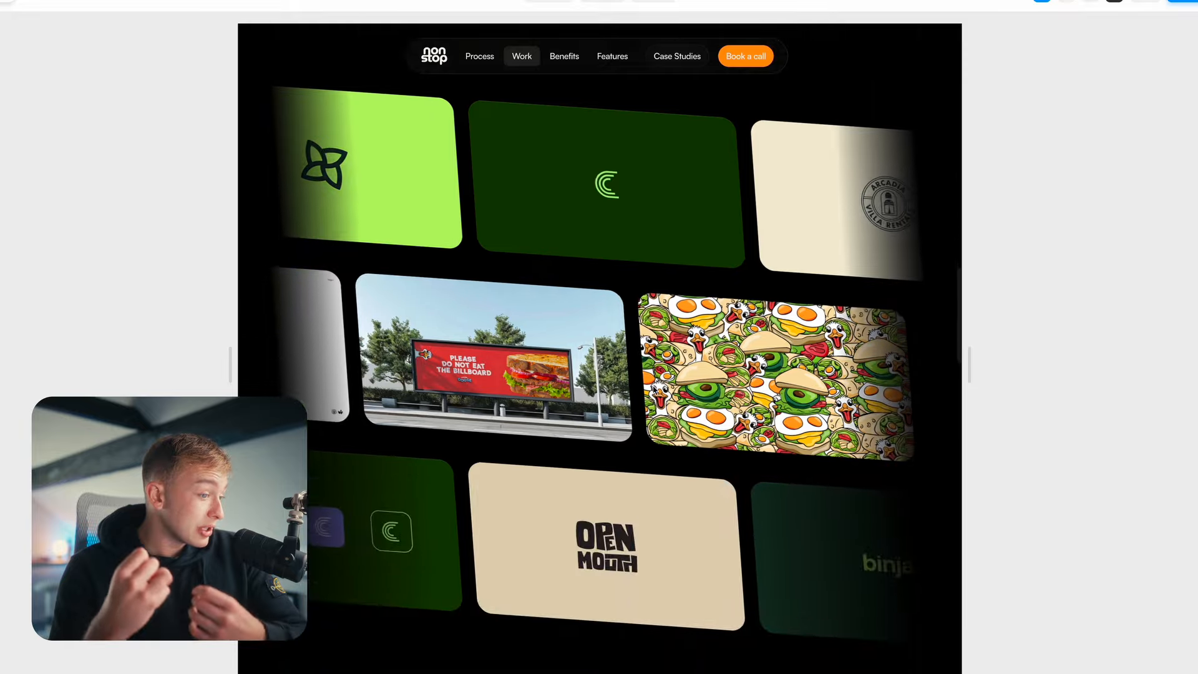
pyautogui.scroll(-10, 654, 390)
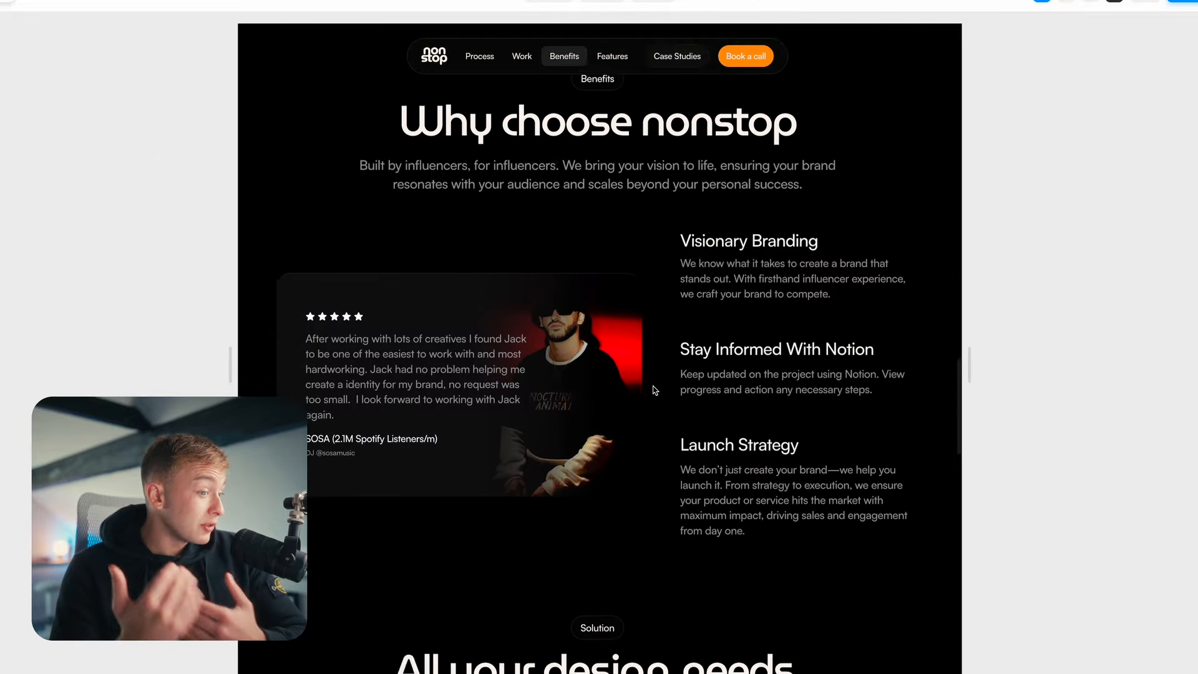
pyautogui.scroll(-10, 654, 391)
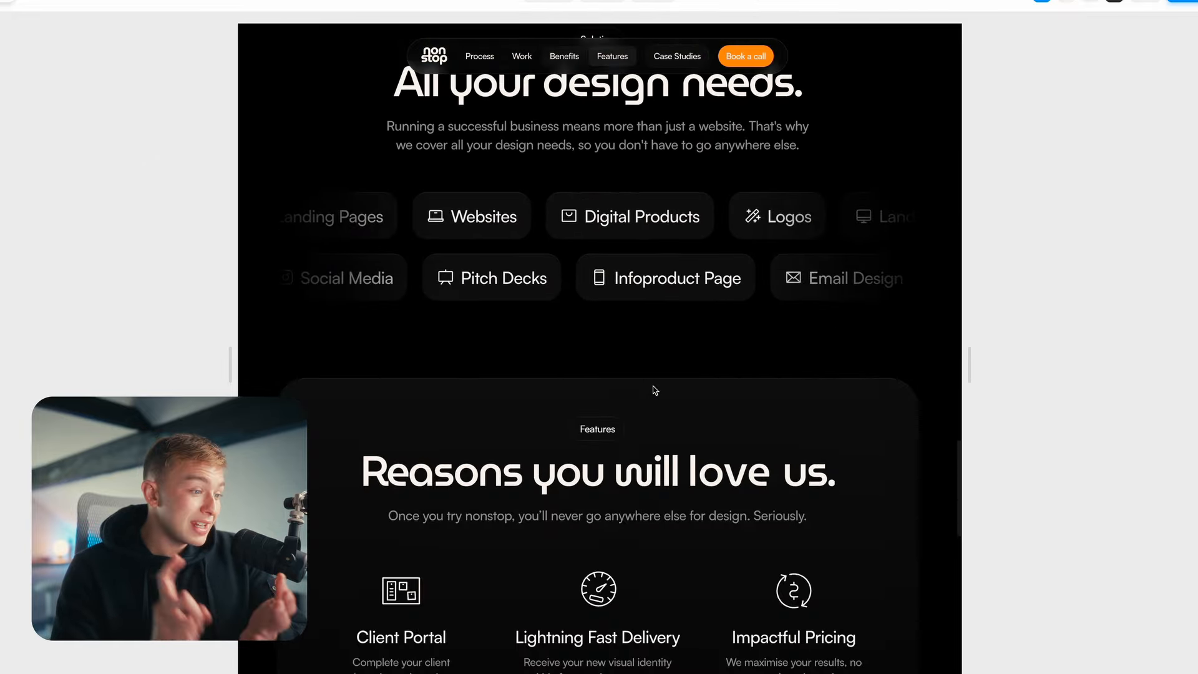
pyautogui.scroll(-8, 654, 391)
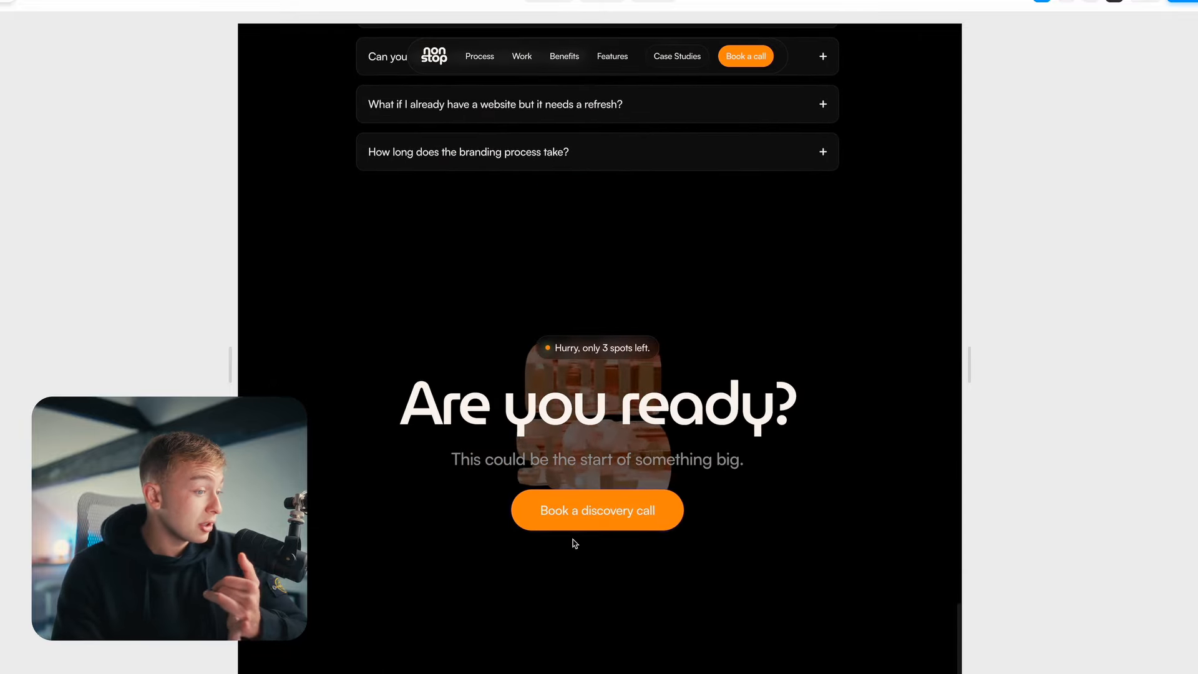
pyautogui.scroll(5, 668, 112)
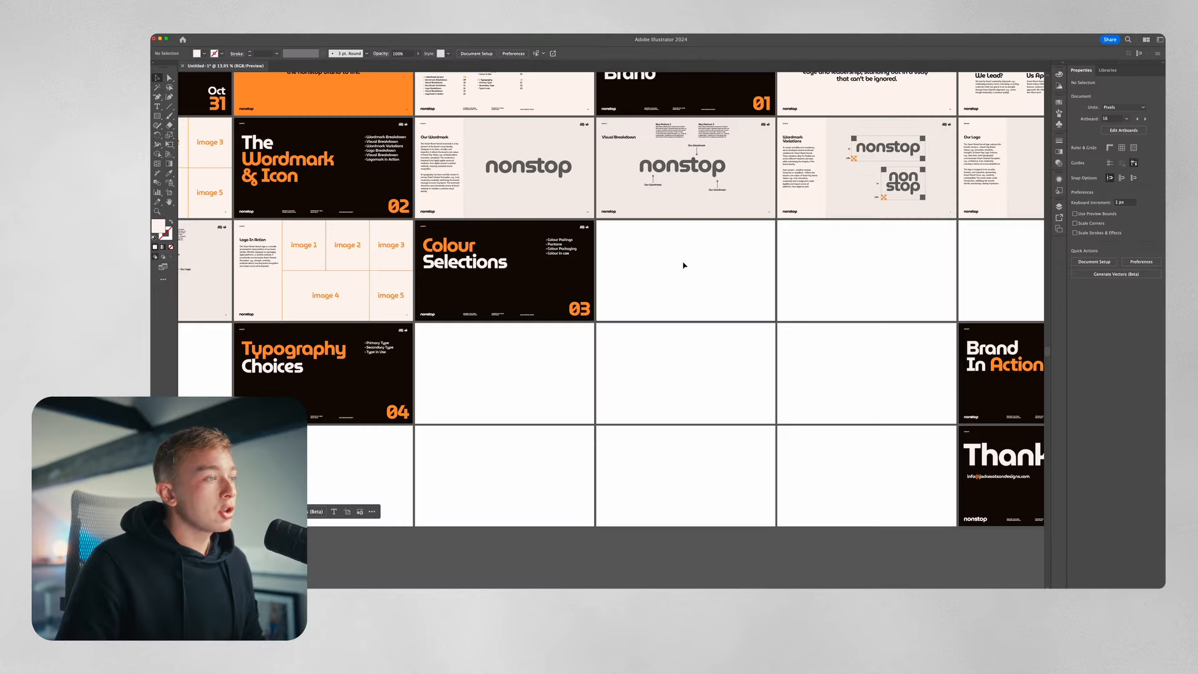
# Add a "Colour Selections" page after divider 03 with named orange, white, grey, brown and black swatches carrying Hex, RGB and CMYK values.
pyautogui.scroll(4, 685, 263)
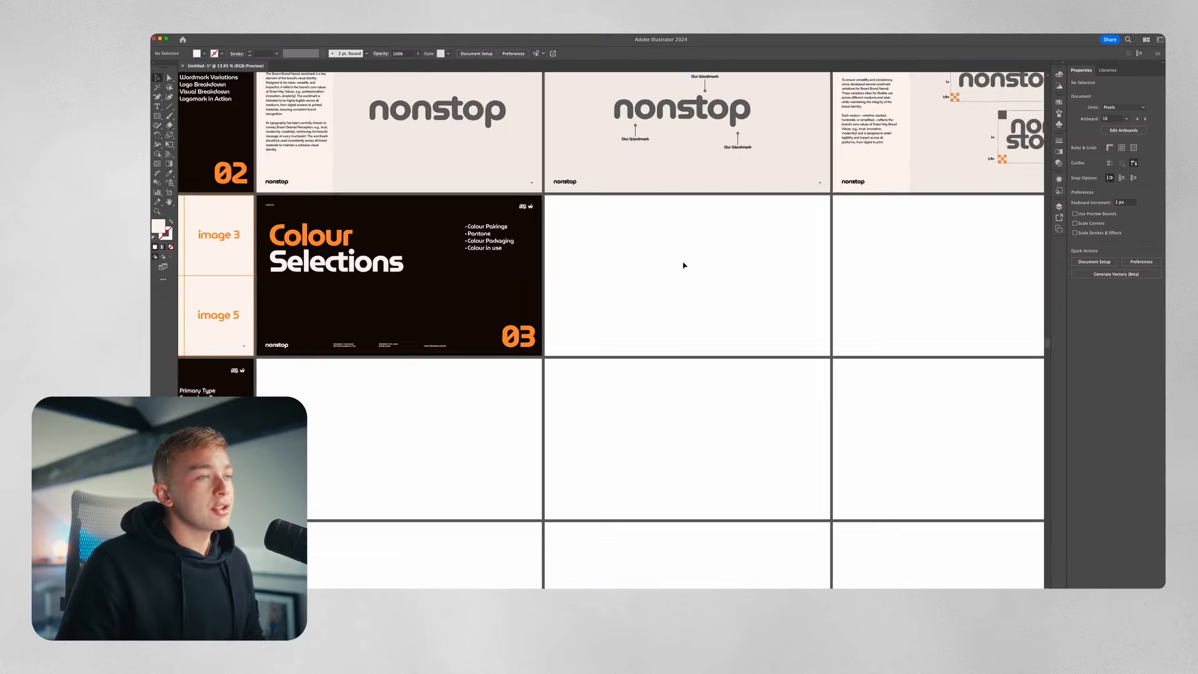
pyautogui.scroll(-4, 685, 264)
pyautogui.hscroll(-3, 436, 287)
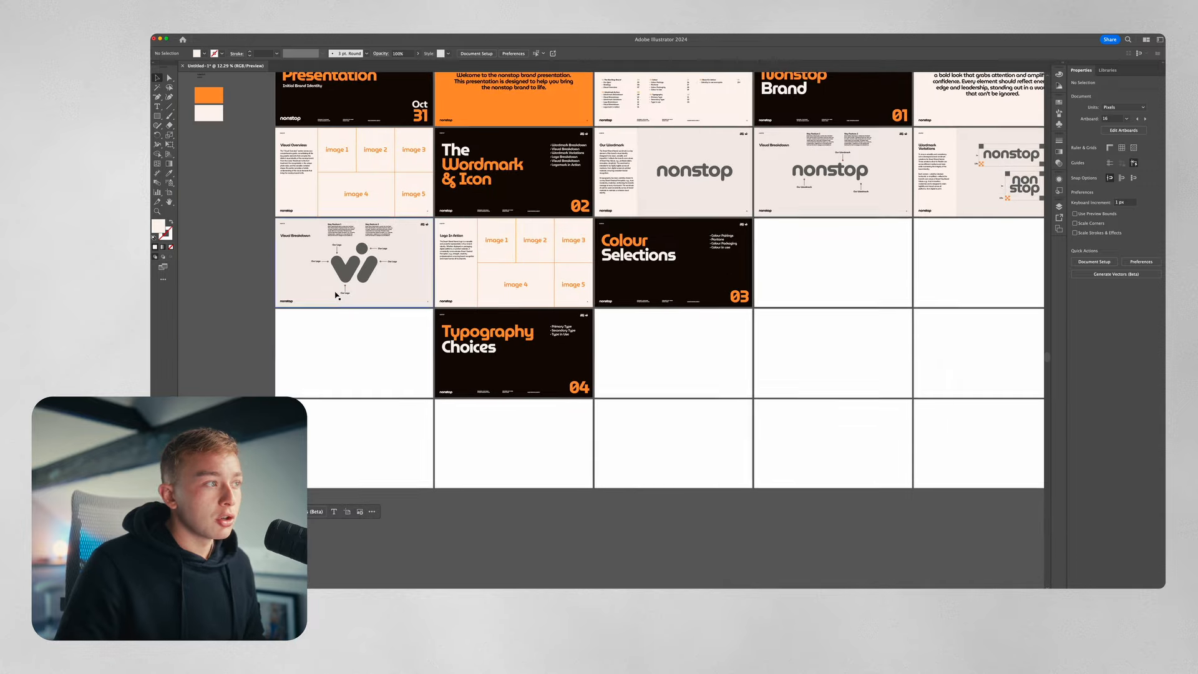
pyautogui.scroll(4, 520, 258)
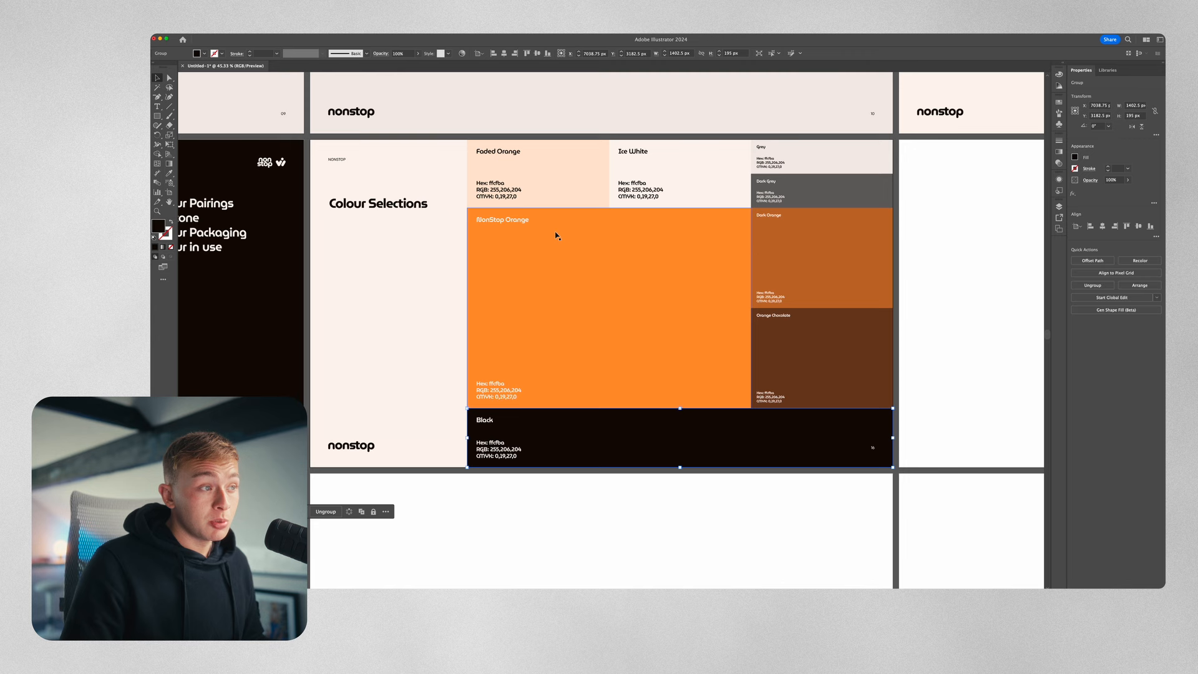
# Try dividing the Colour Selections swatch area using an orange rectangle at 25% opacity with Split Into Grid and the Shape Builder.
pyautogui.click(535, 182)
pyautogui.moveTo(614, 210); pyautogui.dragTo(895, 468)
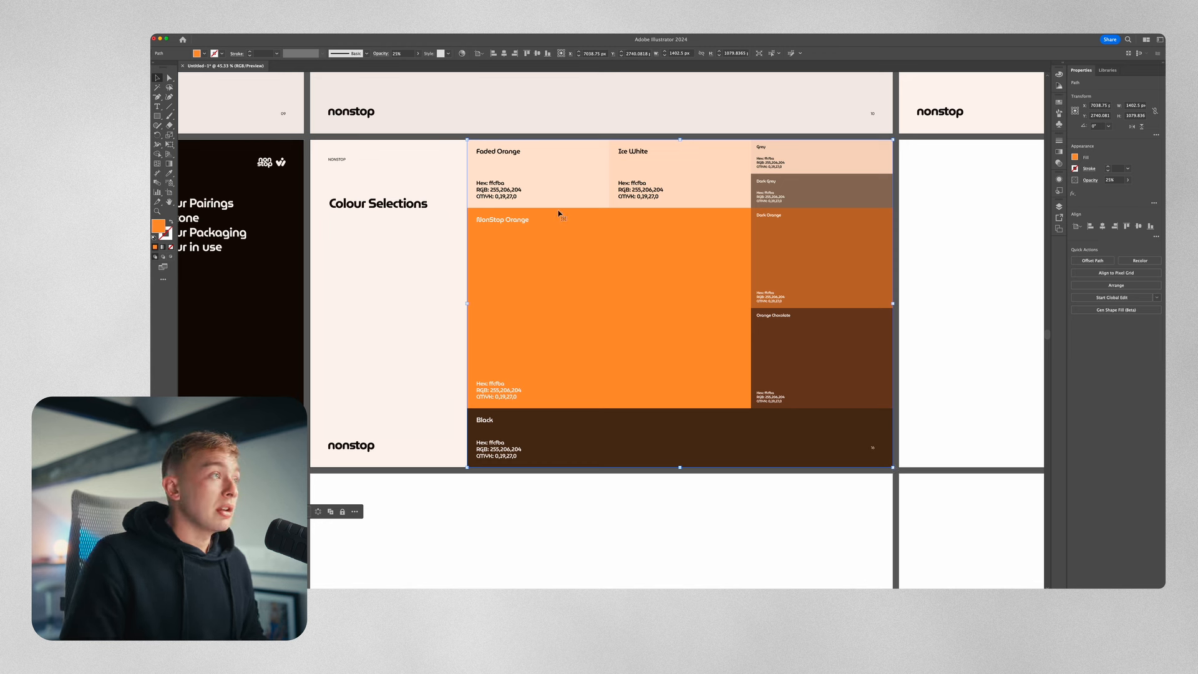
pyautogui.click(228, 35)
pyautogui.moveTo(255, 203)
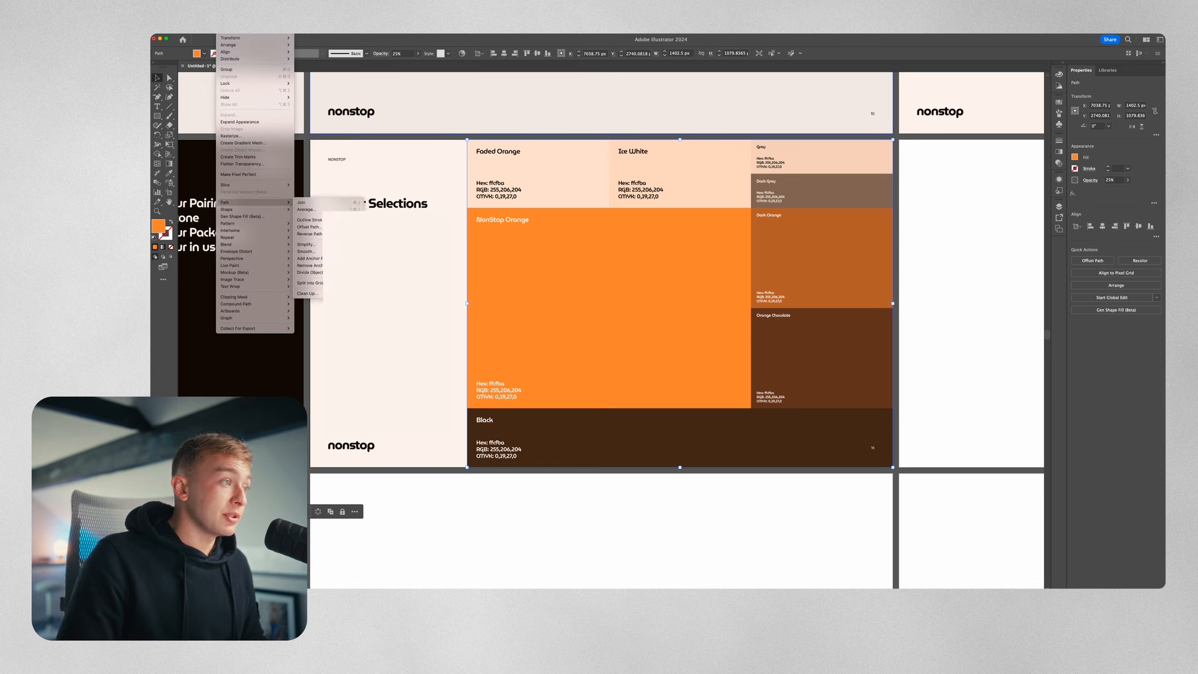
pyautogui.click(309, 283)
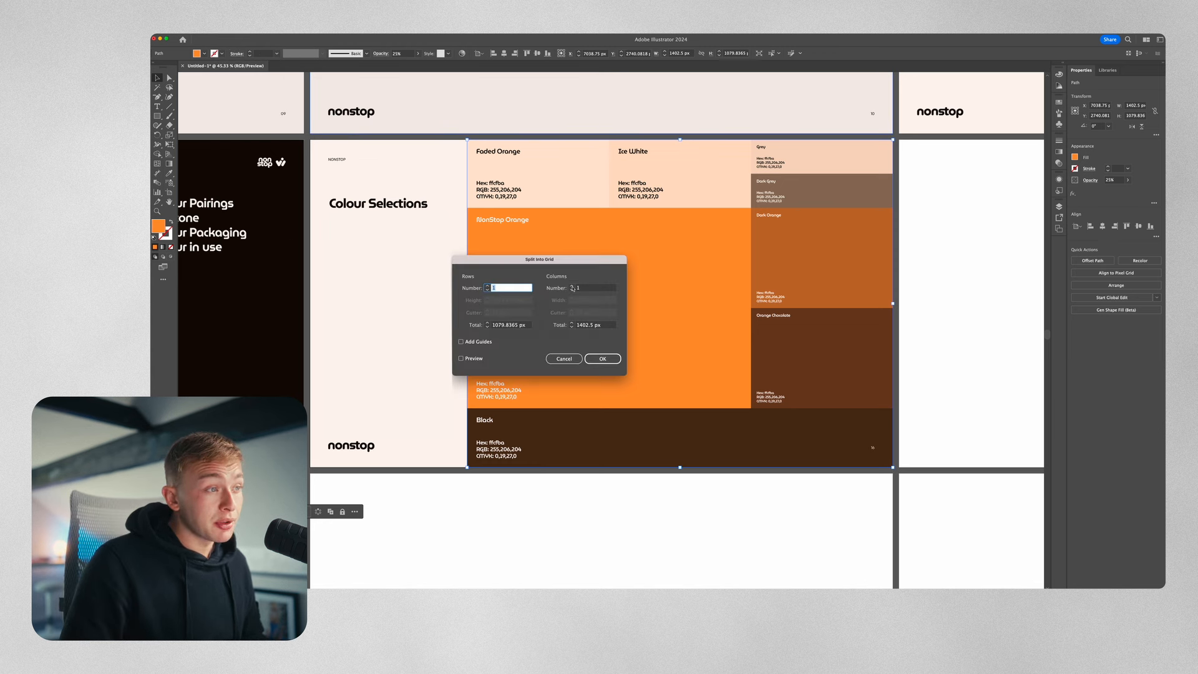
pyautogui.click(563, 358)
pyautogui.click(157, 154)
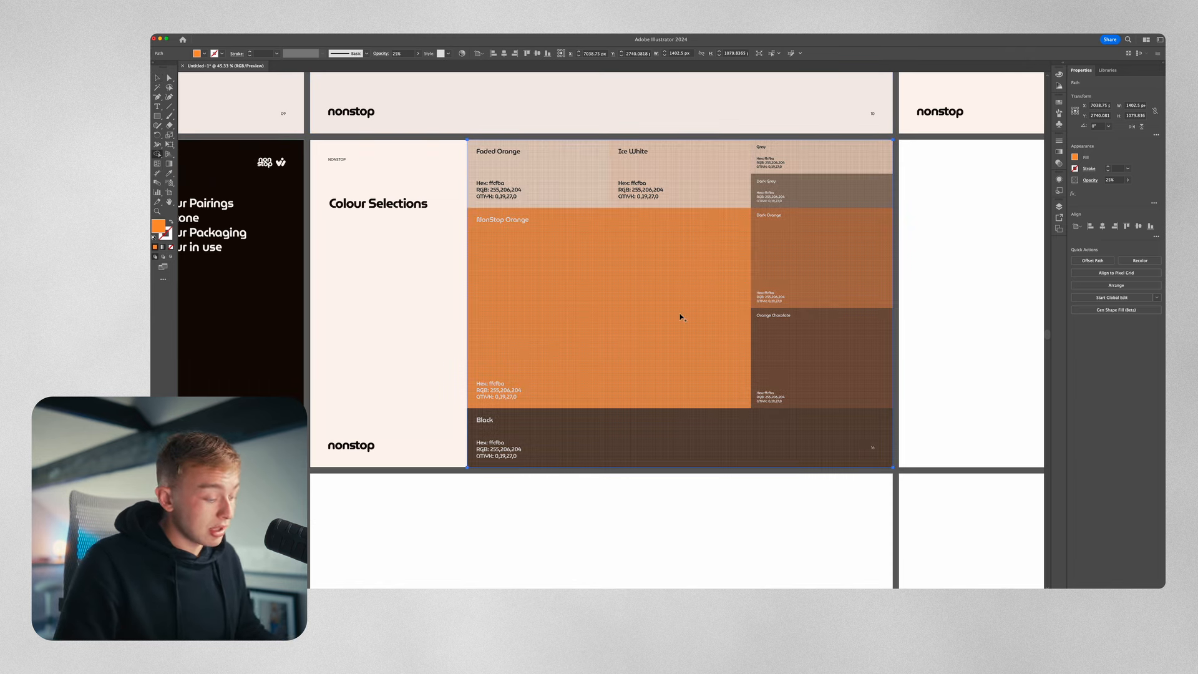
pyautogui.press('super+z')
# Show the guides and check the swatch text margins with a temporary square of about 29 px at the orange swatch's corner.
pyautogui.scroll(5, 484, 383)
pyautogui.press('super+;')
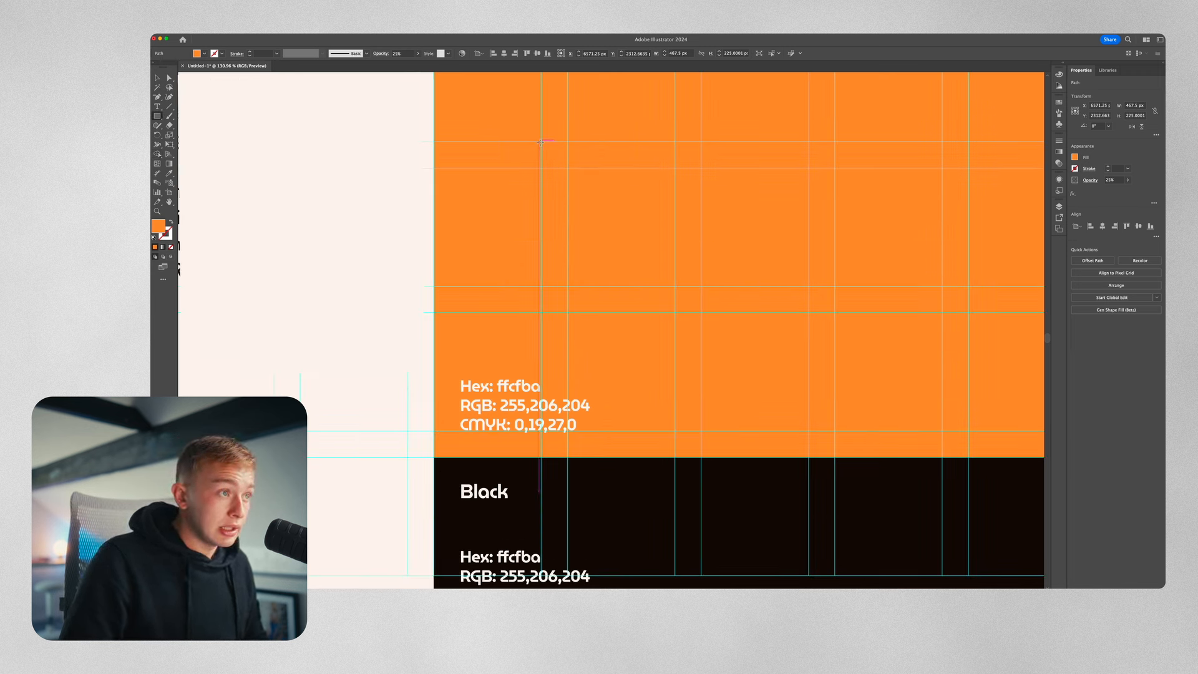
pyautogui.moveTo(567, 164); pyautogui.dragTo(567, 168)
pyautogui.press('BackSpace')
pyautogui.scroll(-5, 495, 279)
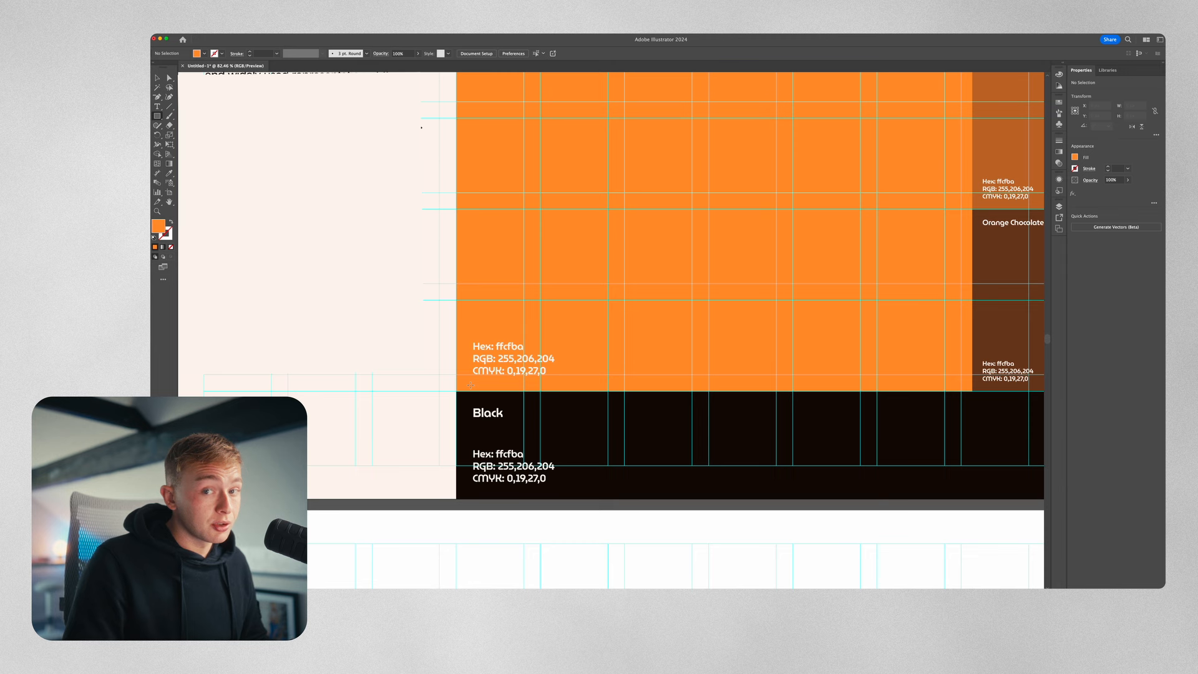
pyautogui.scroll(5, 451, 422)
pyautogui.moveTo(459, 373); pyautogui.dragTo(486, 345)
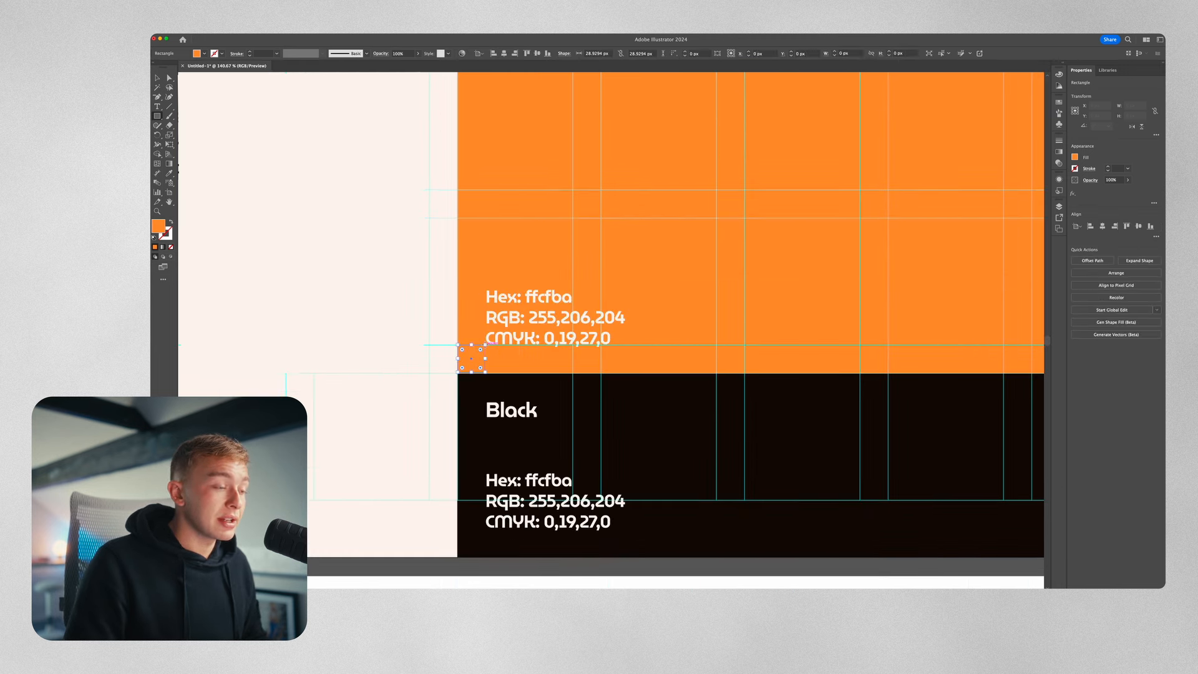
pyautogui.press('BackSpace')
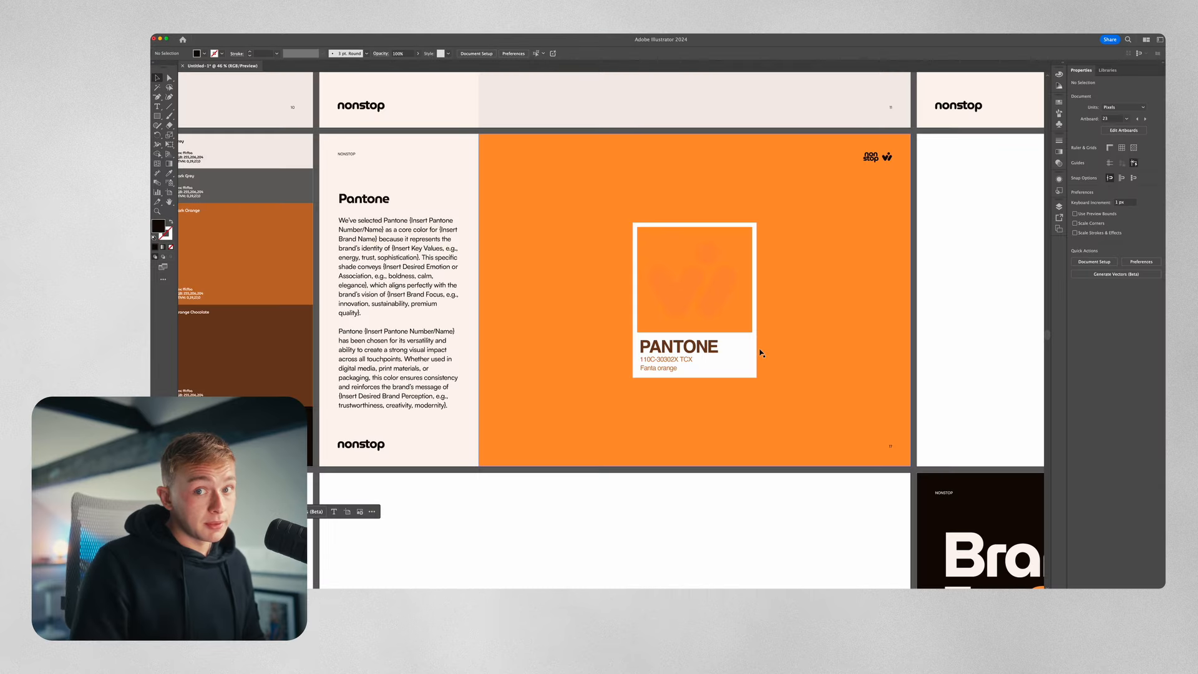
# Add a "Pantone" page with a description and orange colour card, and a "Colour Packaging" page with three branded pencils and Pantone callouts.
pyautogui.scroll(-3, 761, 353)
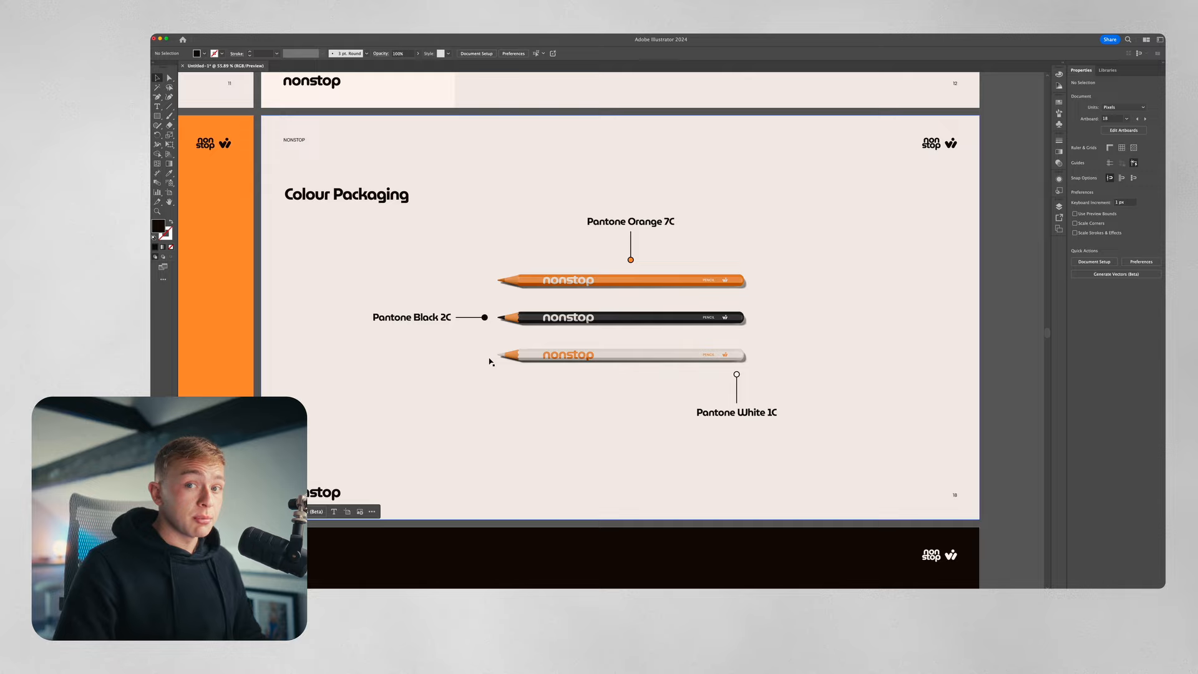
pyautogui.scroll(-6, 491, 362)
pyautogui.scroll(6, 401, 359)
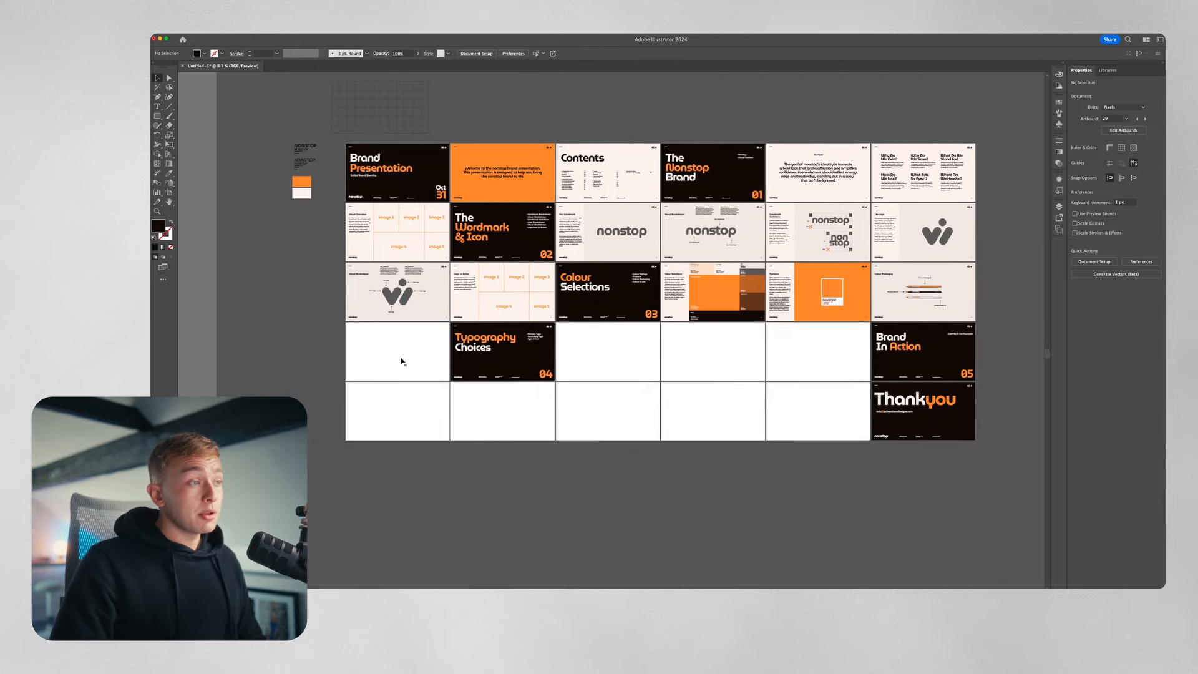
# Add a "Packaging In Action" page before divider 04 with a packaging description and three outlined image boxes.
pyautogui.hscroll(4, 534, 274)
pyautogui.scroll(2, 534, 274)
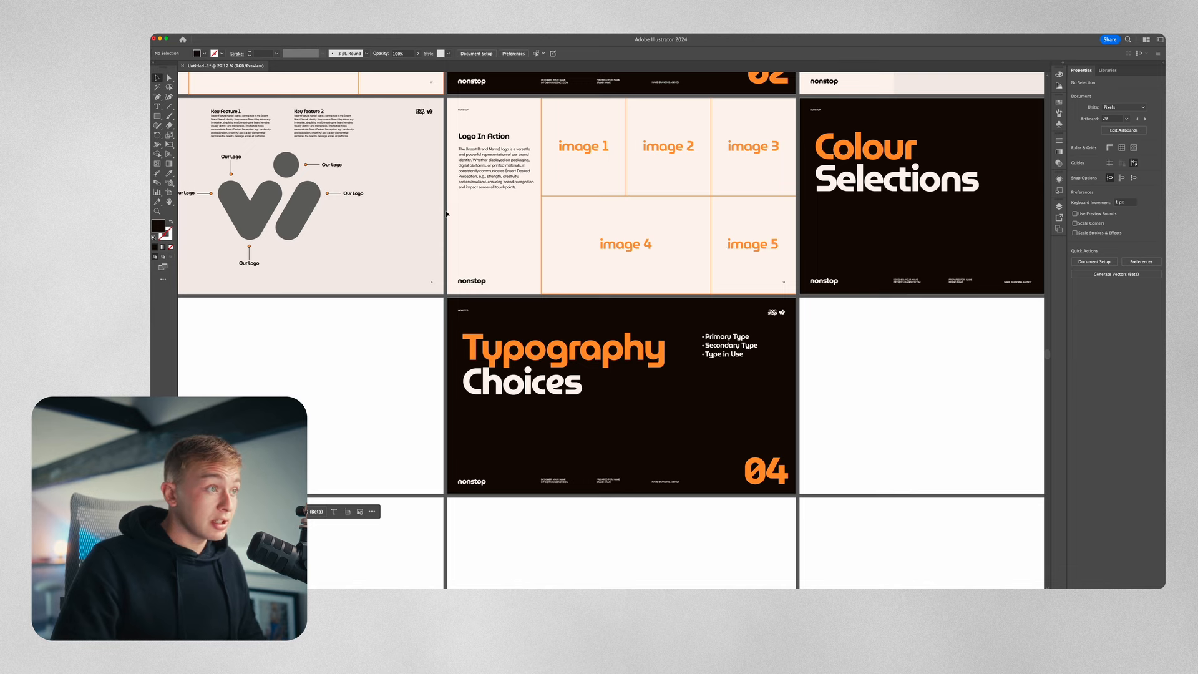
pyautogui.scroll(-5, 446, 214)
pyautogui.scroll(8, 236, 242)
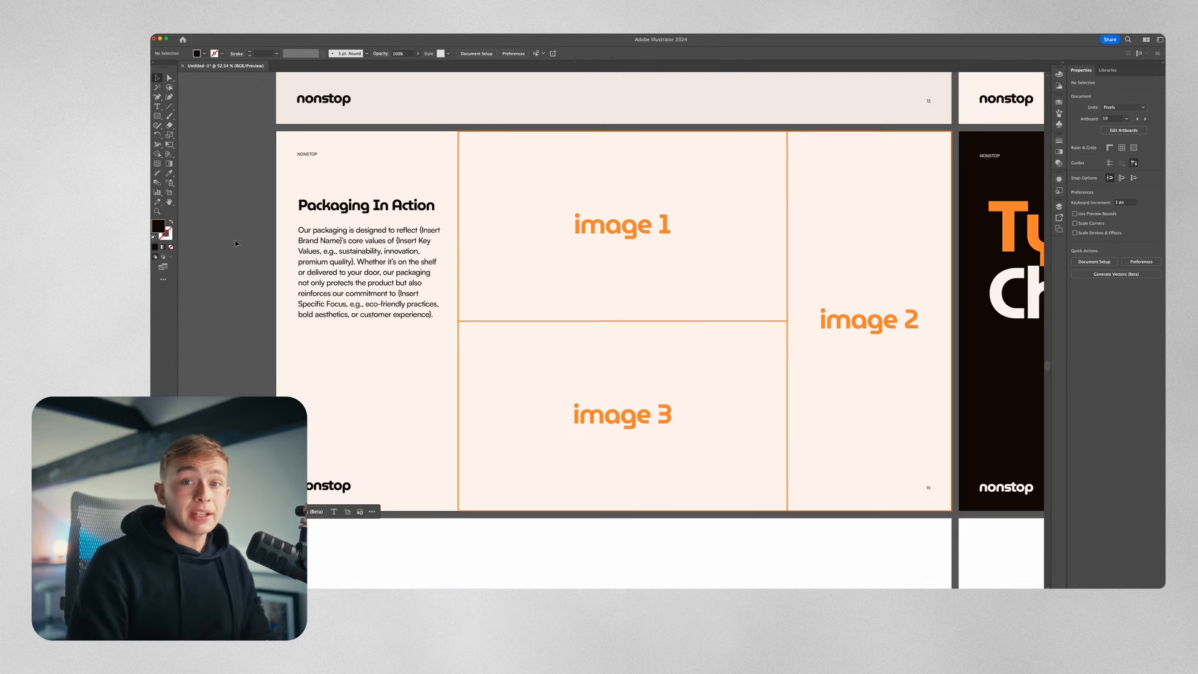
pyautogui.tripleClick(335, 240)
pyautogui.click(338, 239)
pyautogui.moveTo(341, 240); pyautogui.dragTo(432, 241)
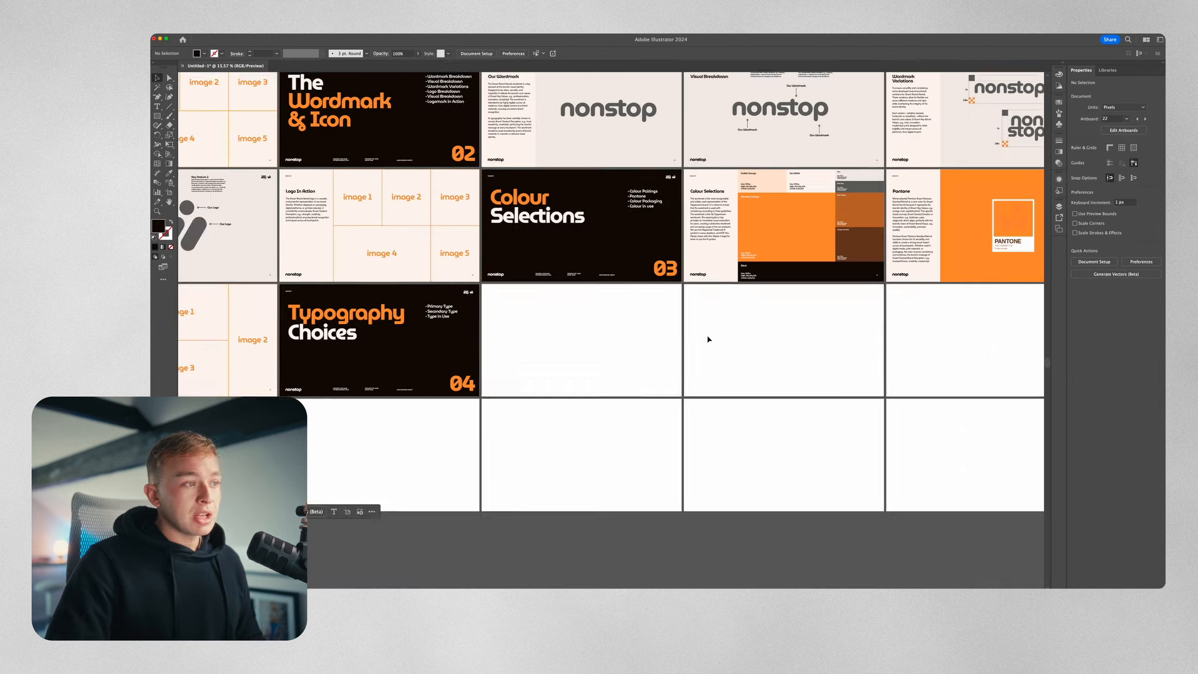
# Add a "Primary Type" page after divider 04 with a description, large AaBbCc sample, headline and Moderno Museo Semi Bold and Bold alphabets.
pyautogui.hscroll(1, 709, 340)
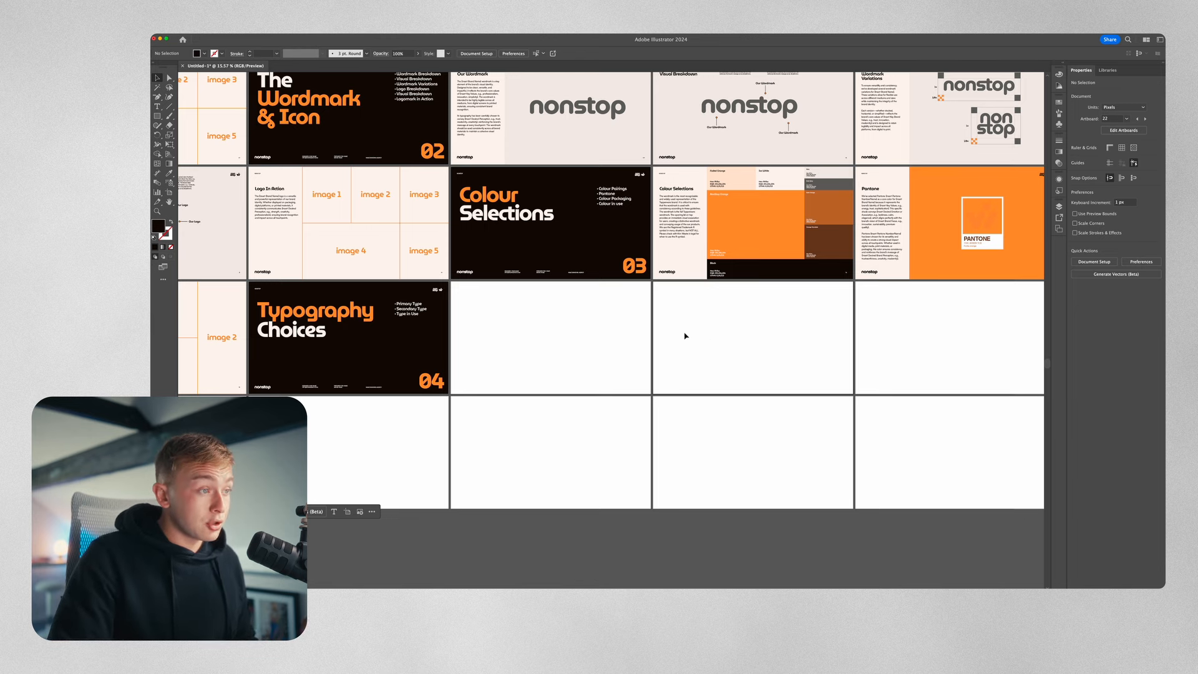
pyautogui.scroll(5, 685, 336)
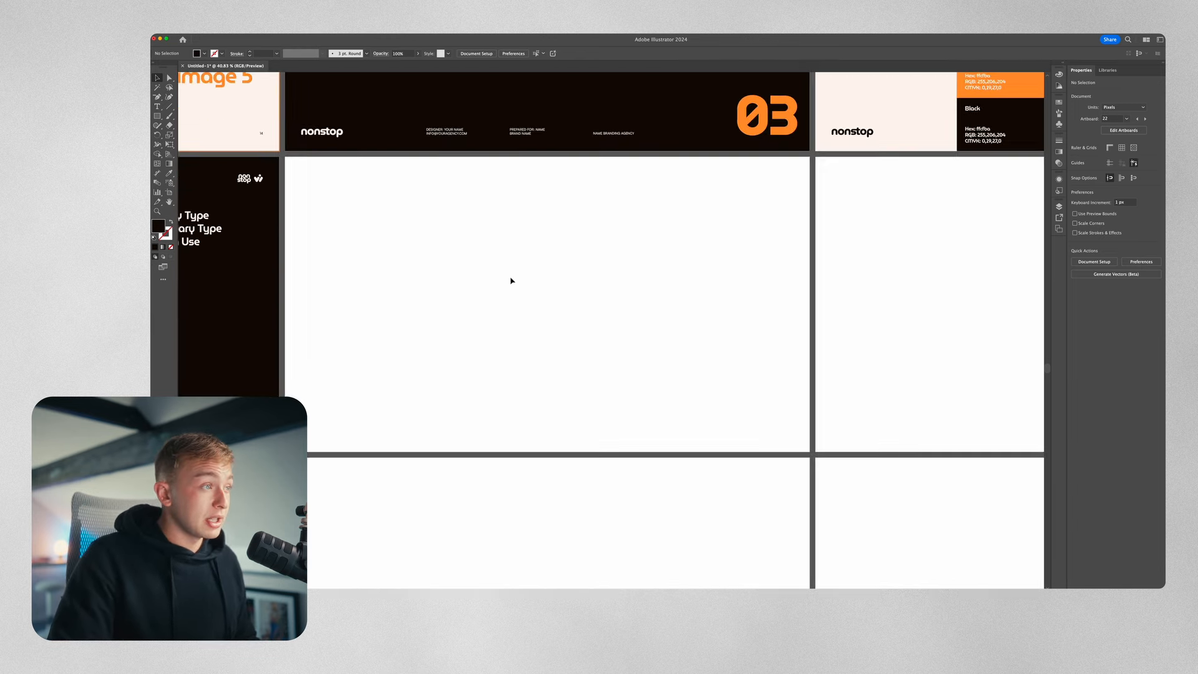
pyautogui.scroll(2, 341, 169)
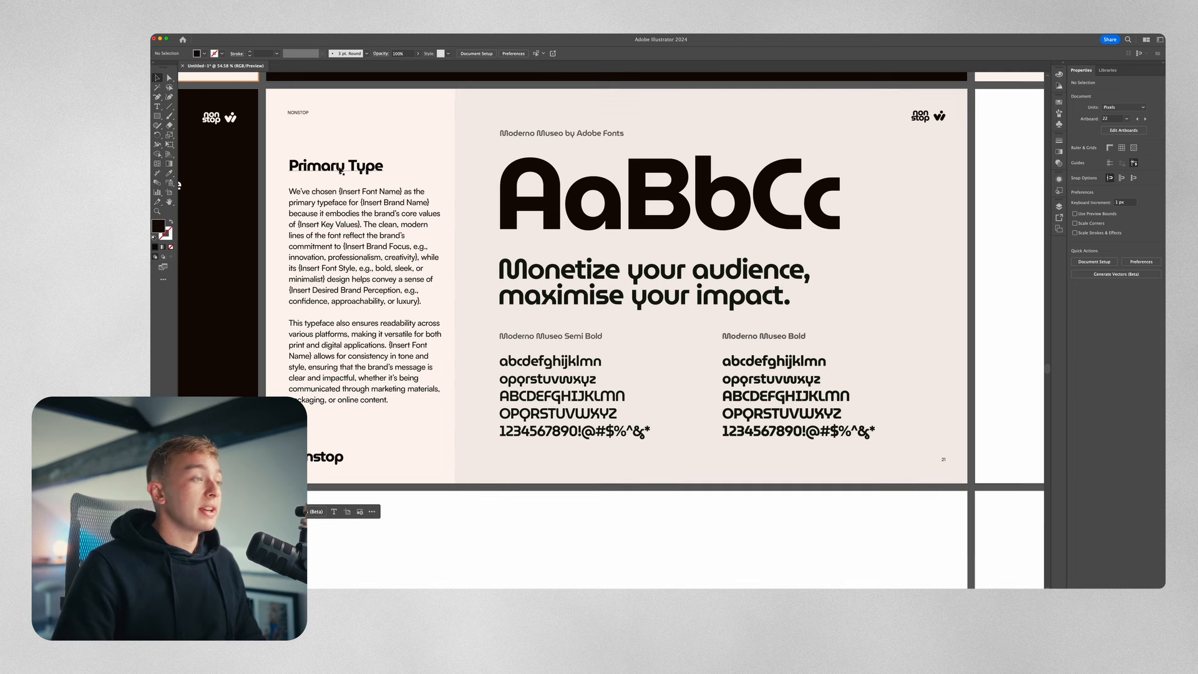
pyautogui.click(340, 228)
pyautogui.doubleClick(536, 131)
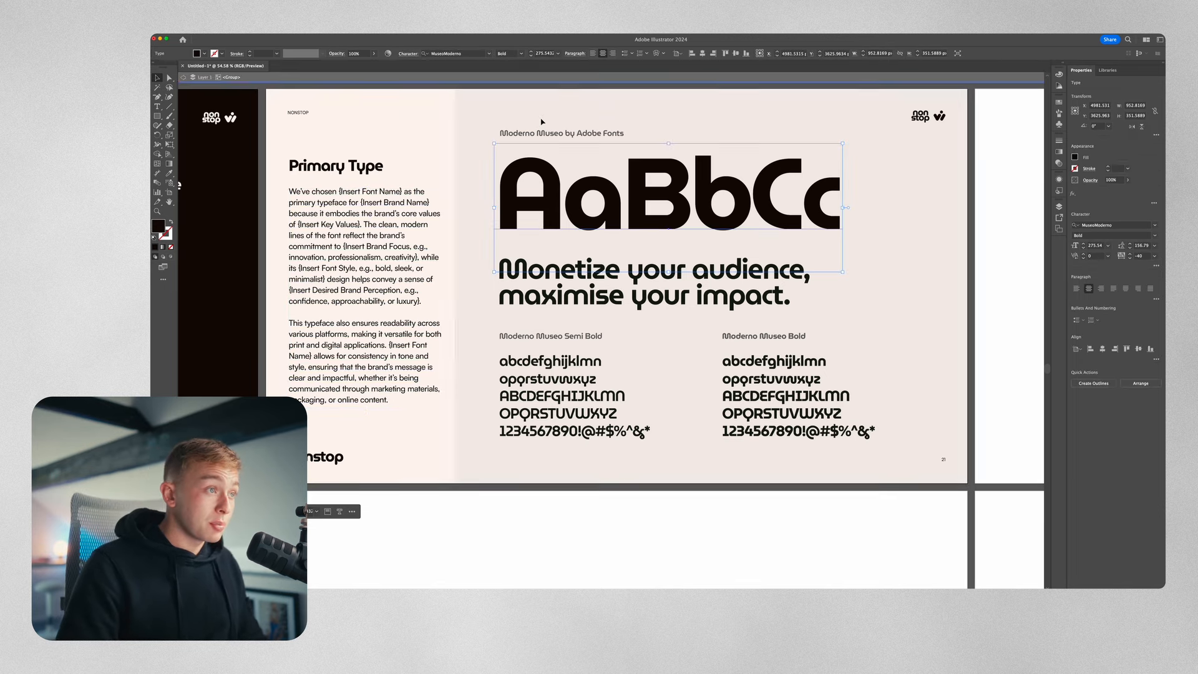
pyautogui.scroll(-5, 532, 134)
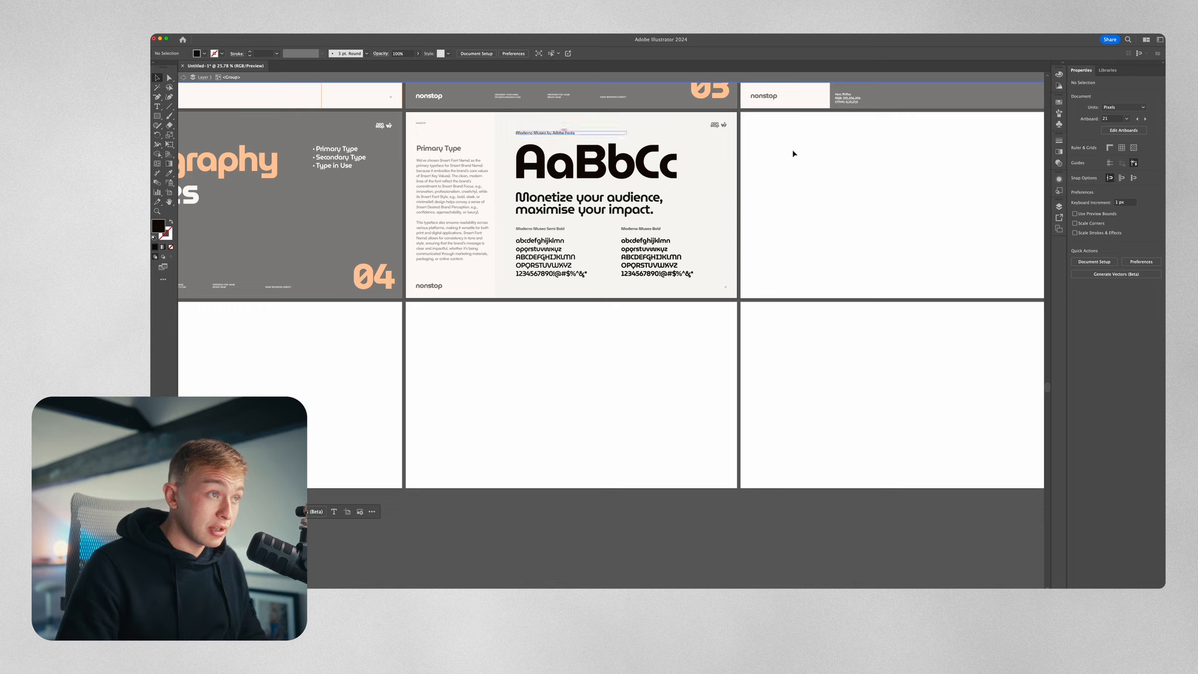
pyautogui.doubleClick(859, 158)
# Add a matching "Secondary Type" page beside Primary Type, with the sample, headline and alphabets set in Satoshi Medium and Bold.
pyautogui.scroll(2, 859, 158)
pyautogui.scroll(3, 858, 159)
pyautogui.scroll(-1, 620, 219)
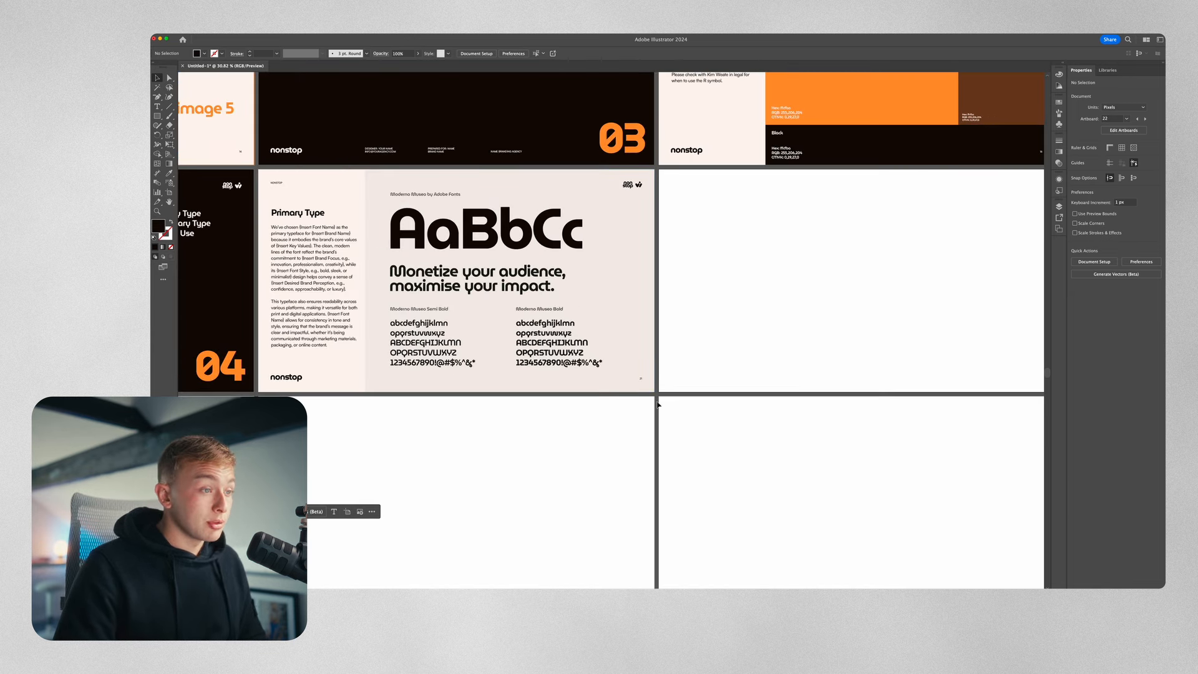
pyautogui.moveTo(260, 171); pyautogui.dragTo(879, 387)
pyautogui.moveTo(273, 215); pyautogui.dragTo(672, 214)
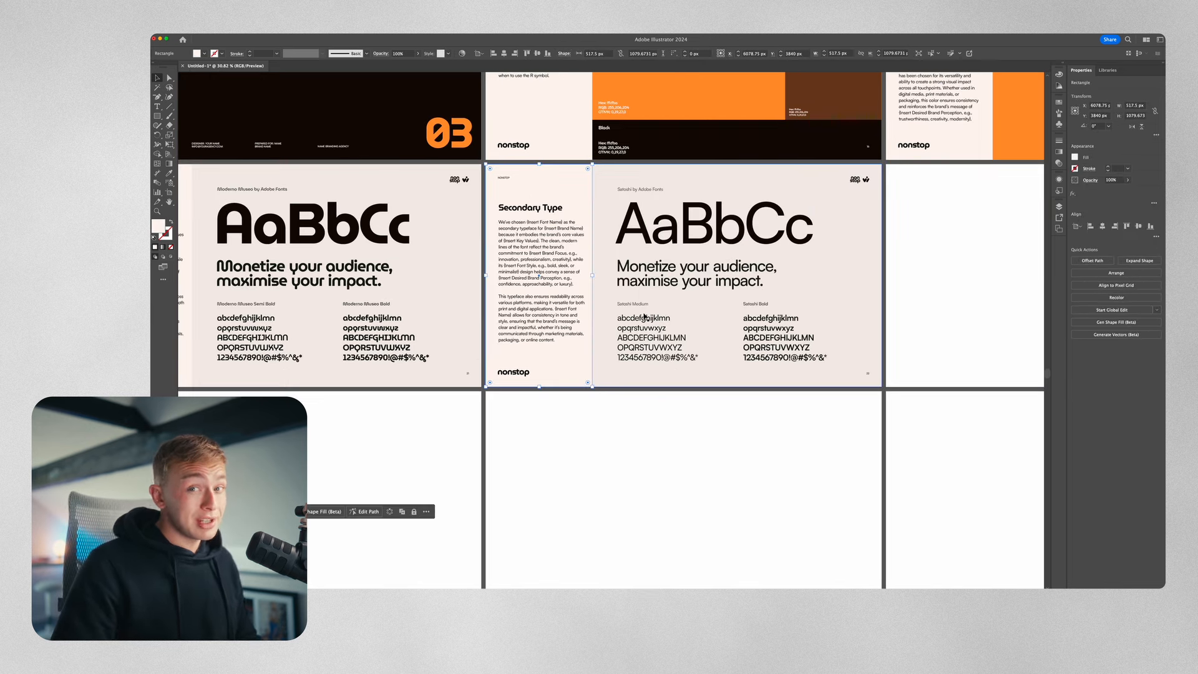
pyautogui.click(762, 450)
# Open the Digital Use.ai mockup file from the Desktop folder.
pyautogui.scroll(-4, 798, 267)
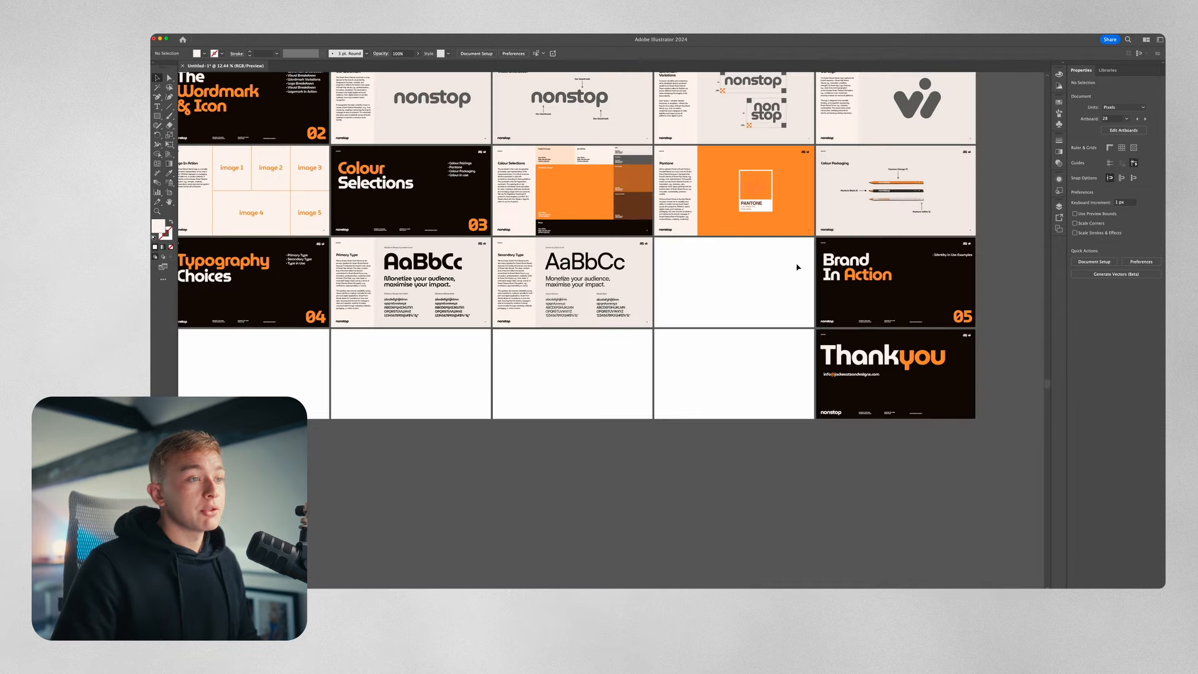
pyautogui.scroll(4, 797, 267)
pyautogui.scroll(-2, 755, 254)
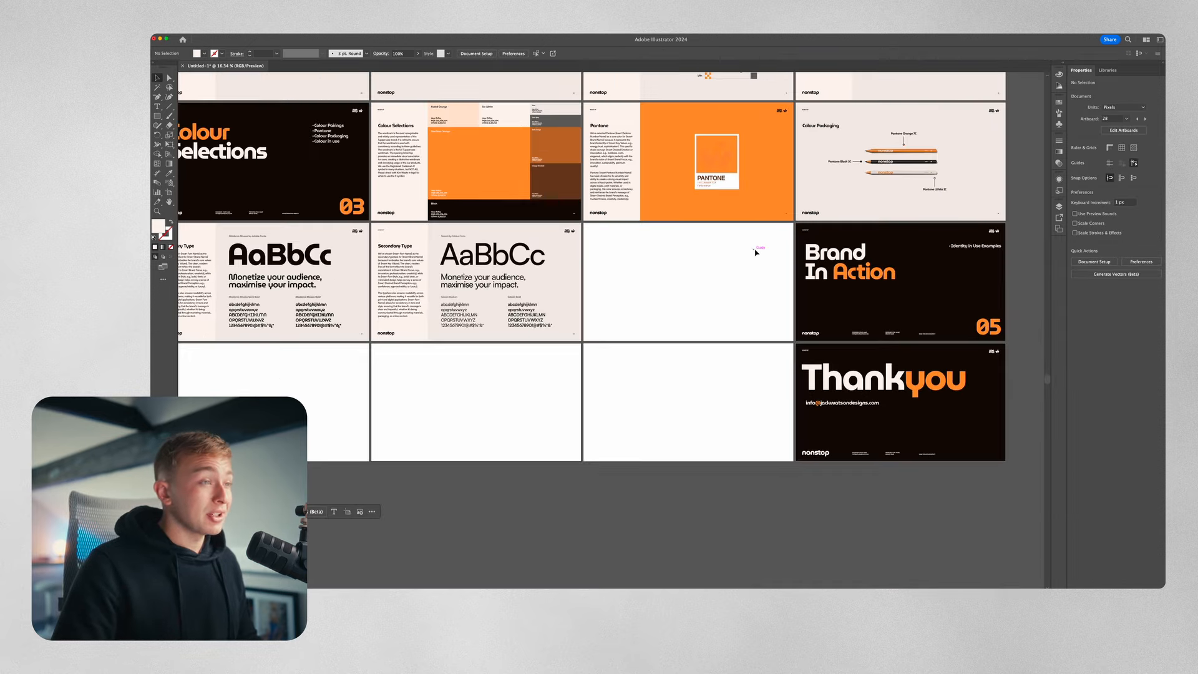
pyautogui.scroll(3, 755, 252)
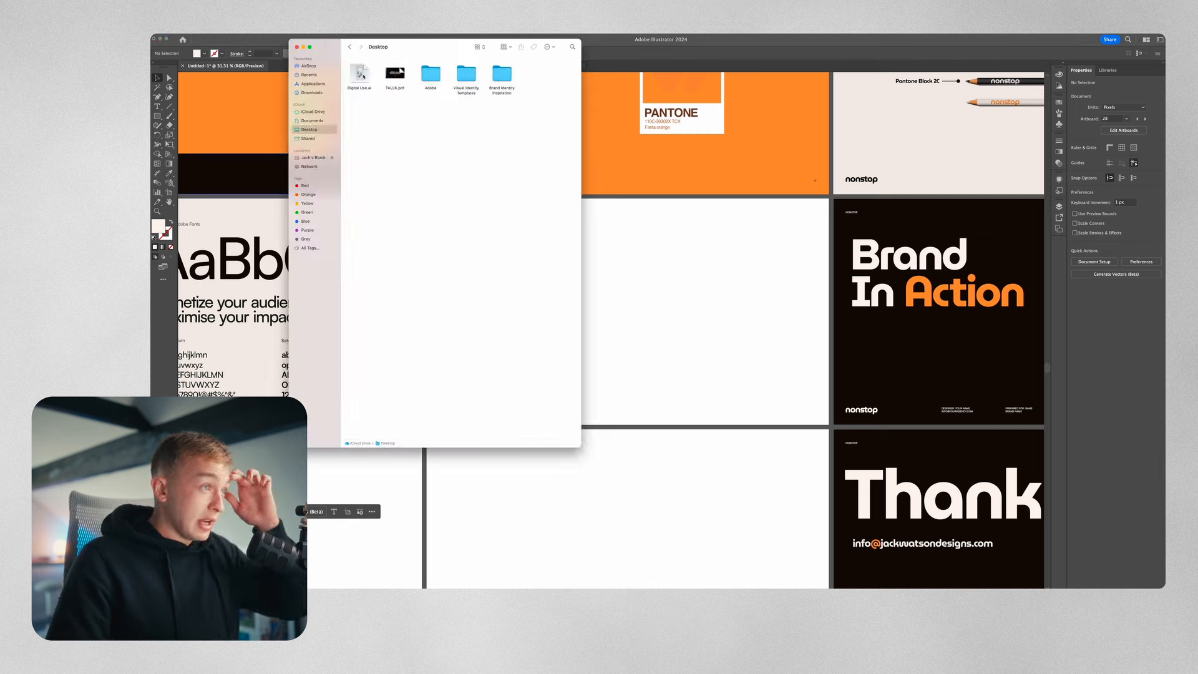
pyautogui.doubleClick(360, 74)
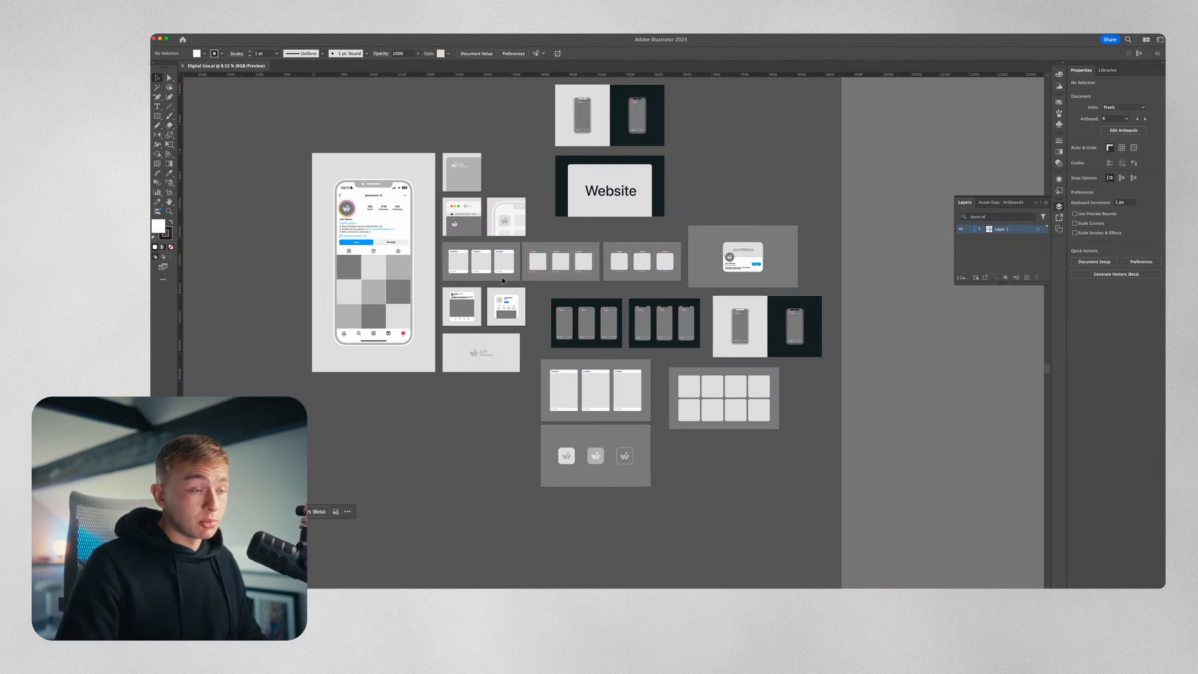
# Examine the Instagram post mockups in Digital Use.ai, isolating the username text above the borderless three-post set.
pyautogui.scroll(3, 502, 277)
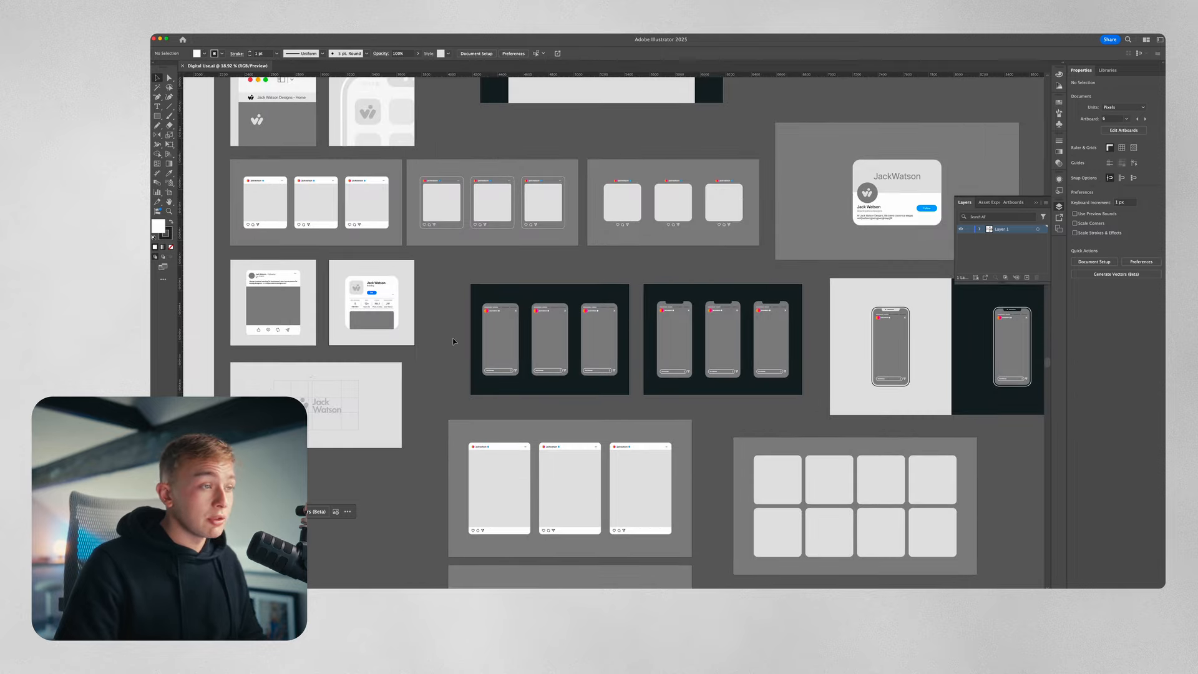
pyautogui.click(628, 193)
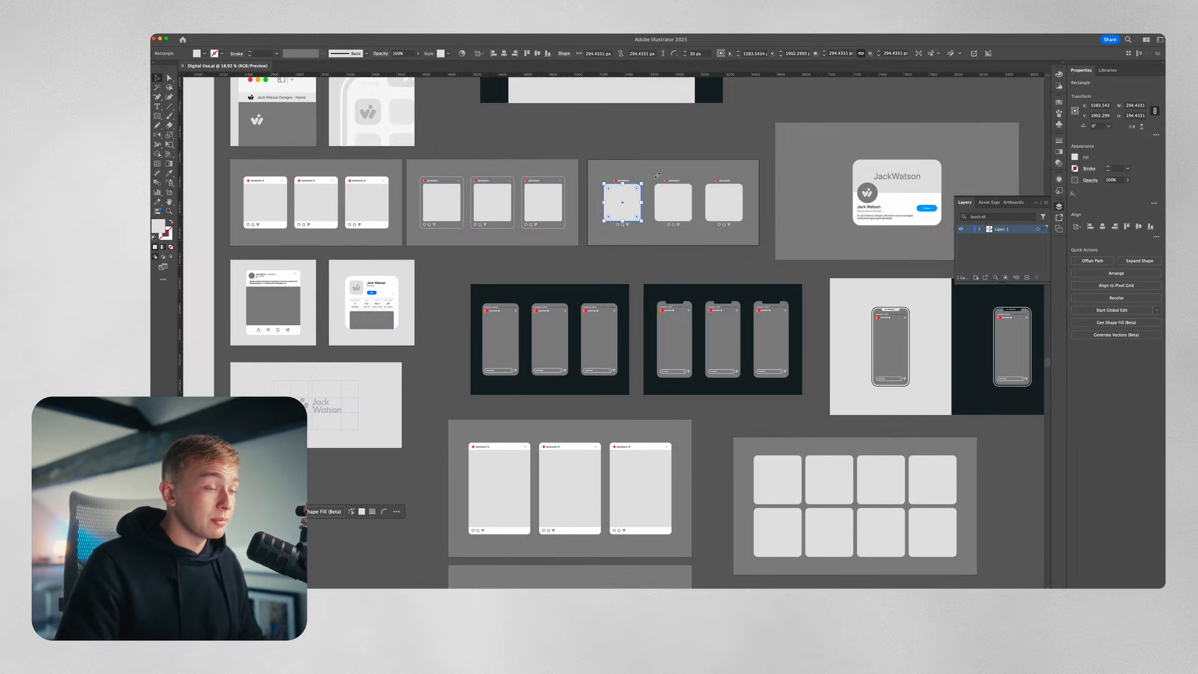
pyautogui.scroll(5, 656, 174)
pyautogui.click(532, 199)
pyautogui.scroll(3, 532, 200)
pyautogui.doubleClick(532, 199)
pyautogui.click(533, 200)
pyautogui.scroll(-6, 532, 200)
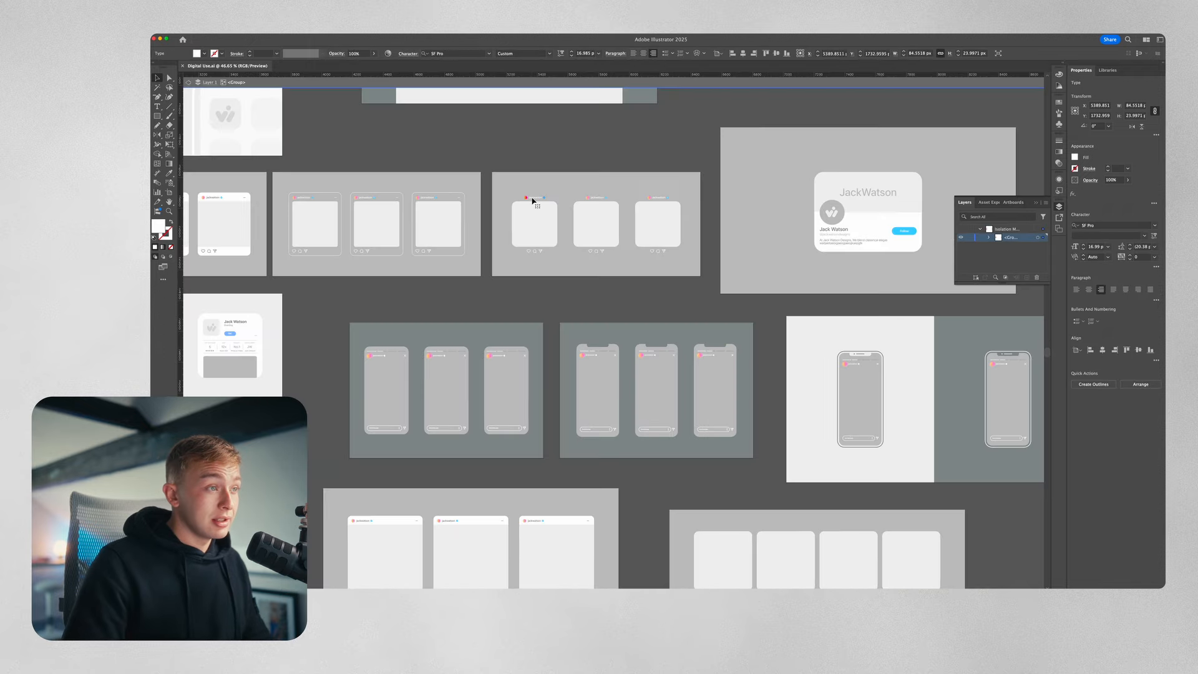
pyautogui.scroll(-5, 533, 200)
pyautogui.doubleClick(541, 144)
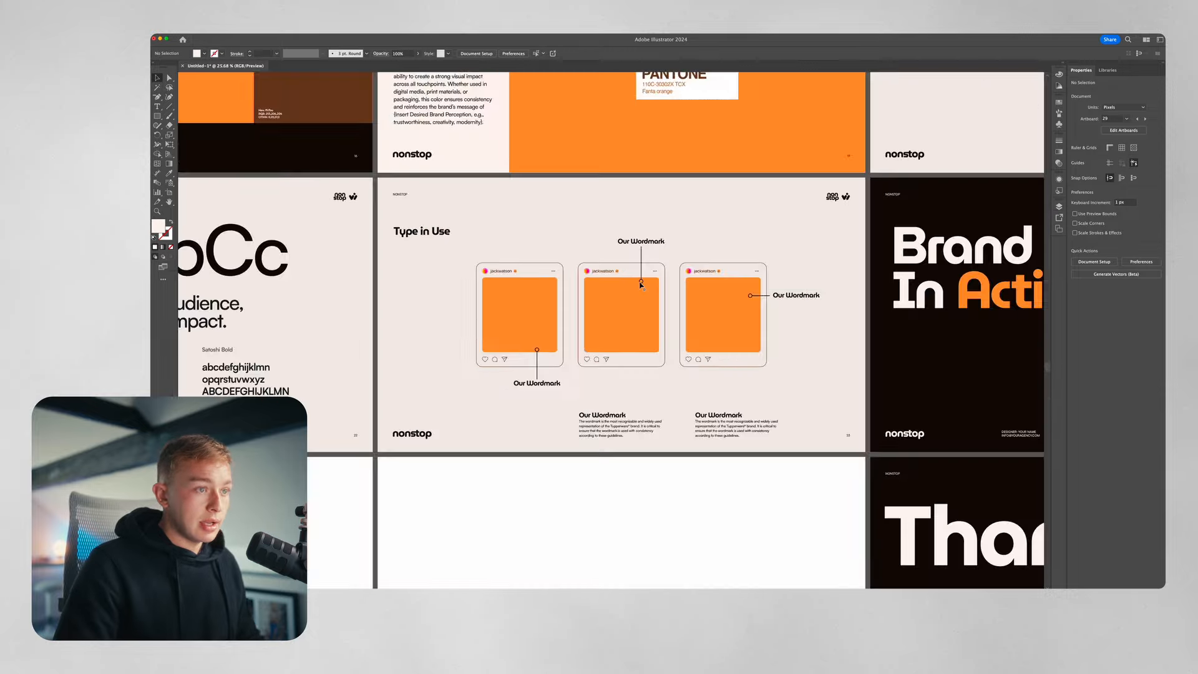
# Review the Type in Use page and blank artboards, and page through the Brand In Action mockups in Brand Presentation Template.pdf.
pyautogui.scroll(3, 641, 284)
pyautogui.scroll(-3, 643, 285)
pyautogui.click(538, 436)
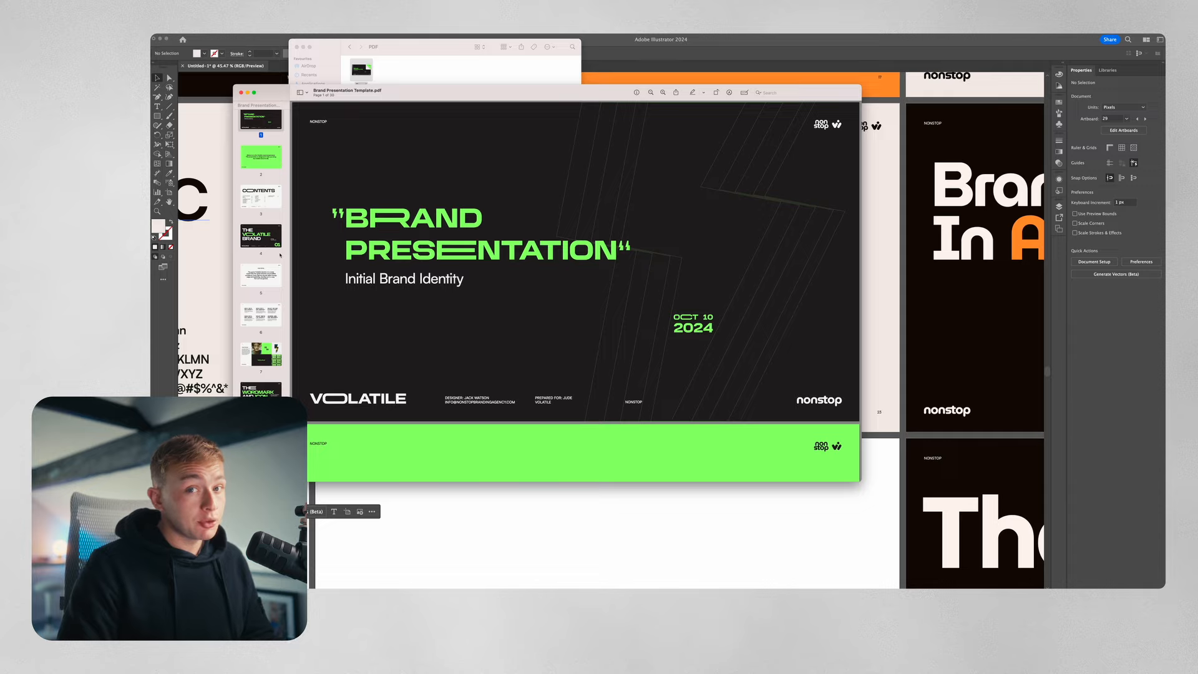
pyautogui.press('Down')
pyautogui.press('Down')
pyautogui.press('Down')
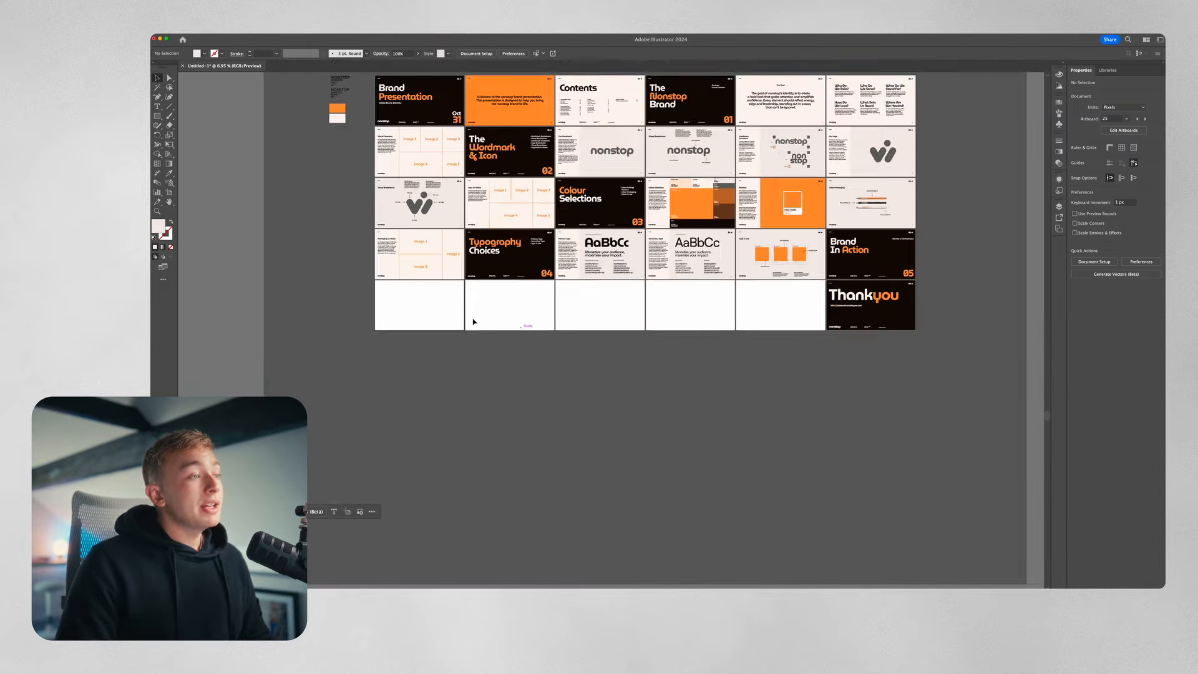
pyautogui.scroll(5, 473, 322)
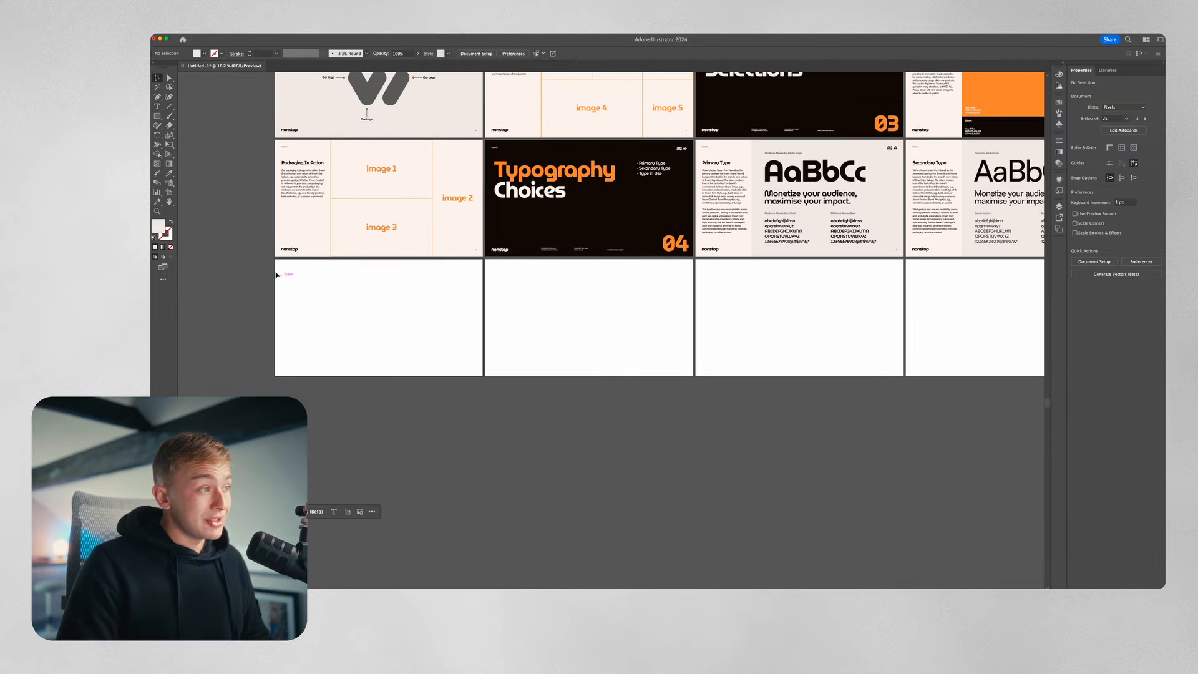
pyautogui.scroll(-2, 425, 346)
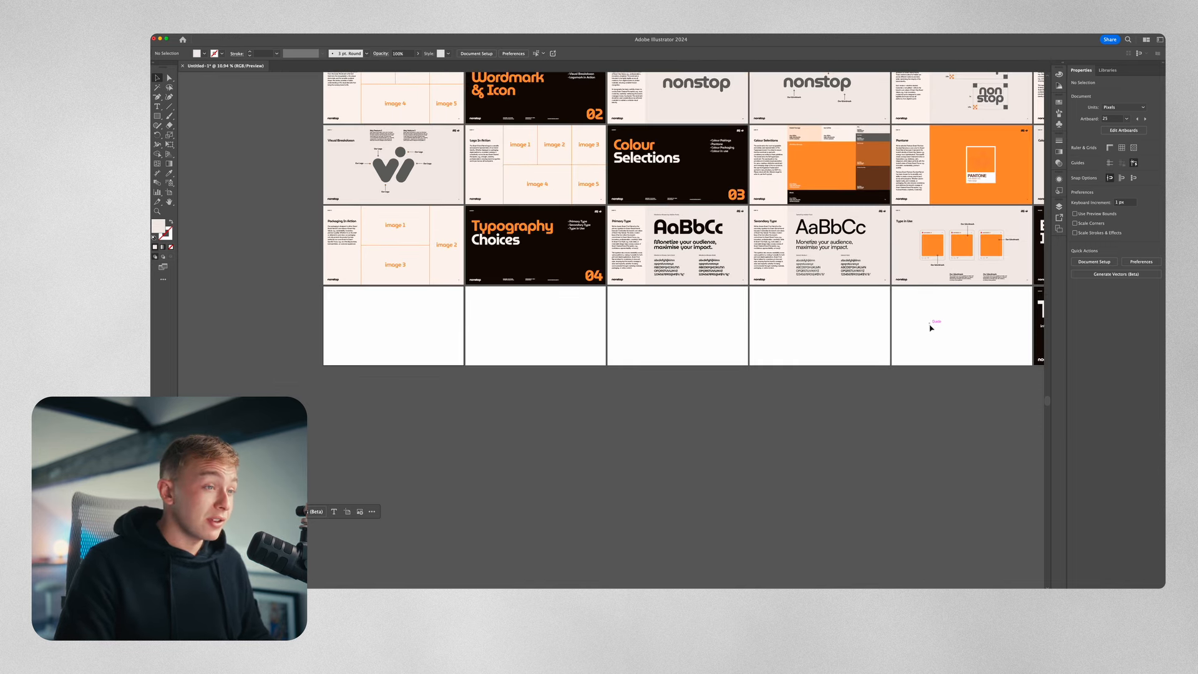
pyautogui.scroll(-2, 930, 327)
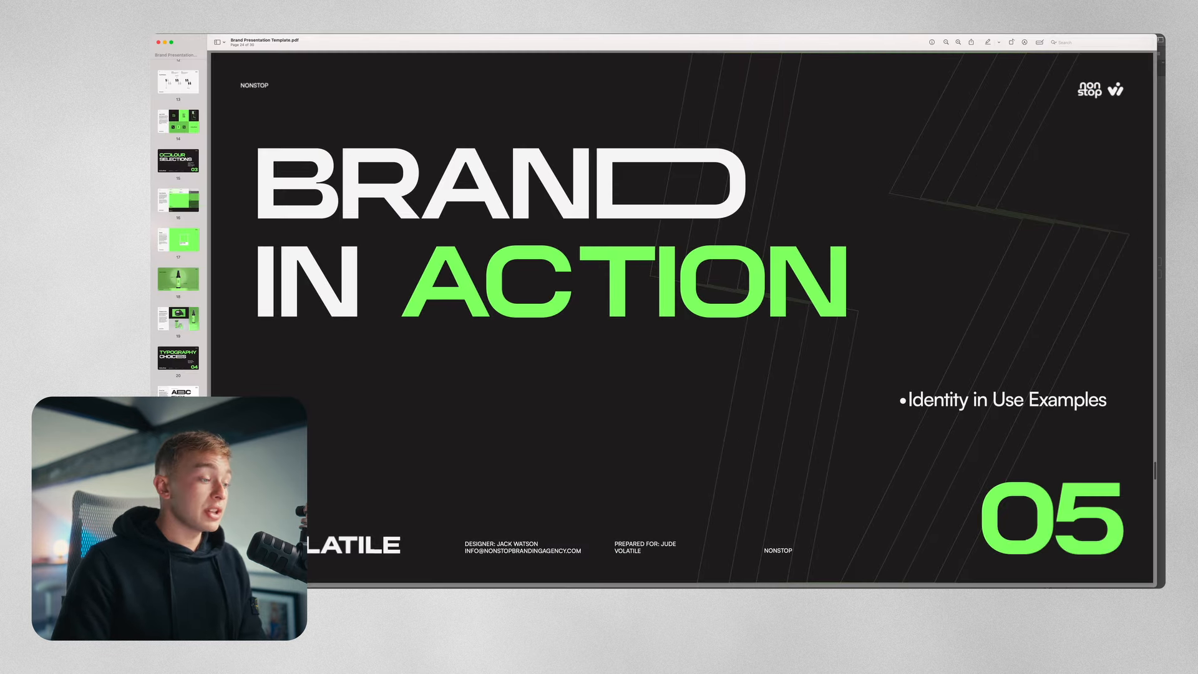
pyautogui.press('Down')
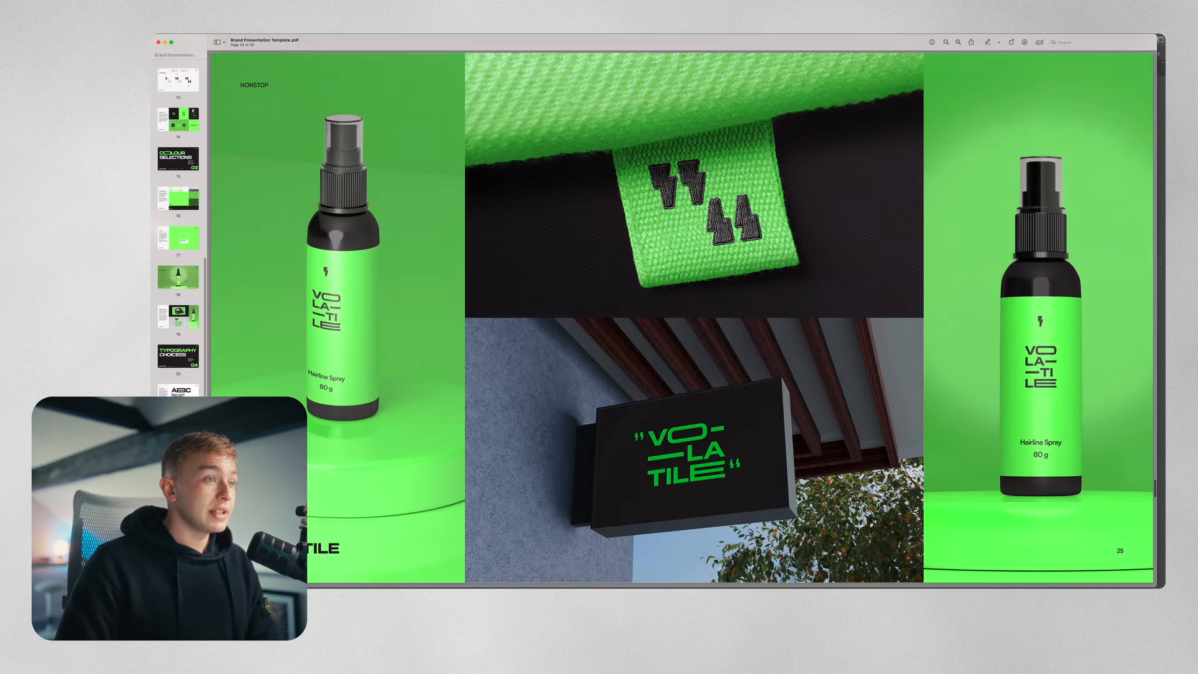
pyautogui.press('Down')
pyautogui.press('Down')
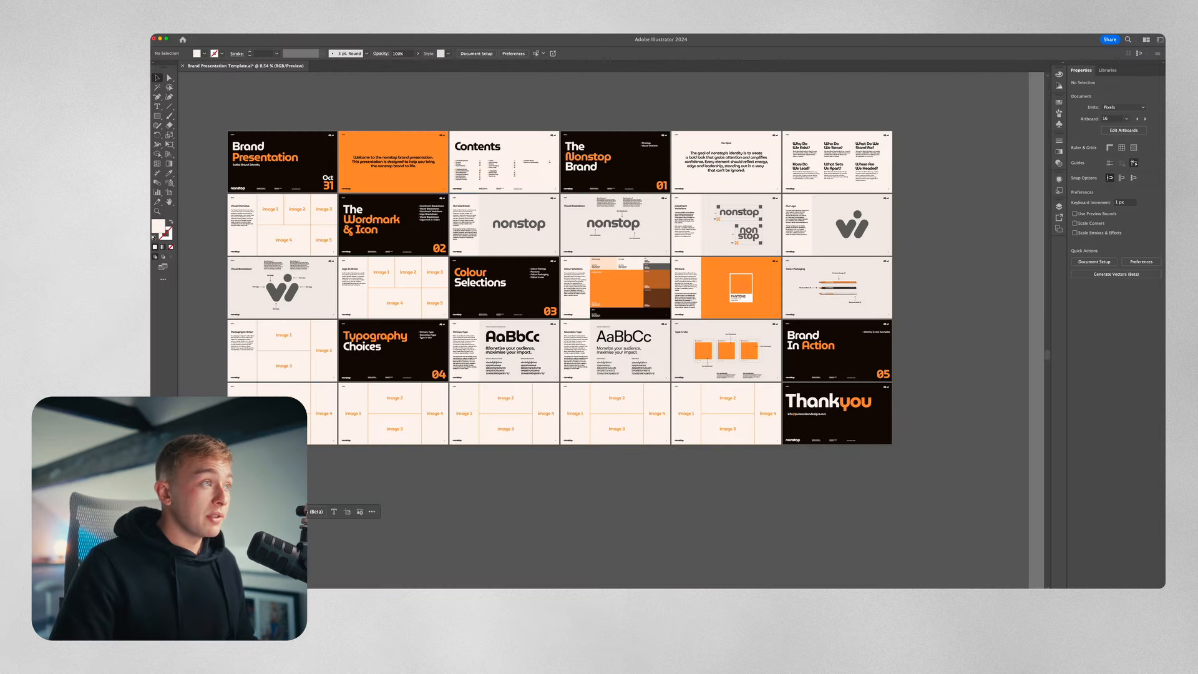
# Toggle the Example layer on and off to compare the example design with the Template layer.
pyautogui.click(315, 29)
pyautogui.click(372, 179)
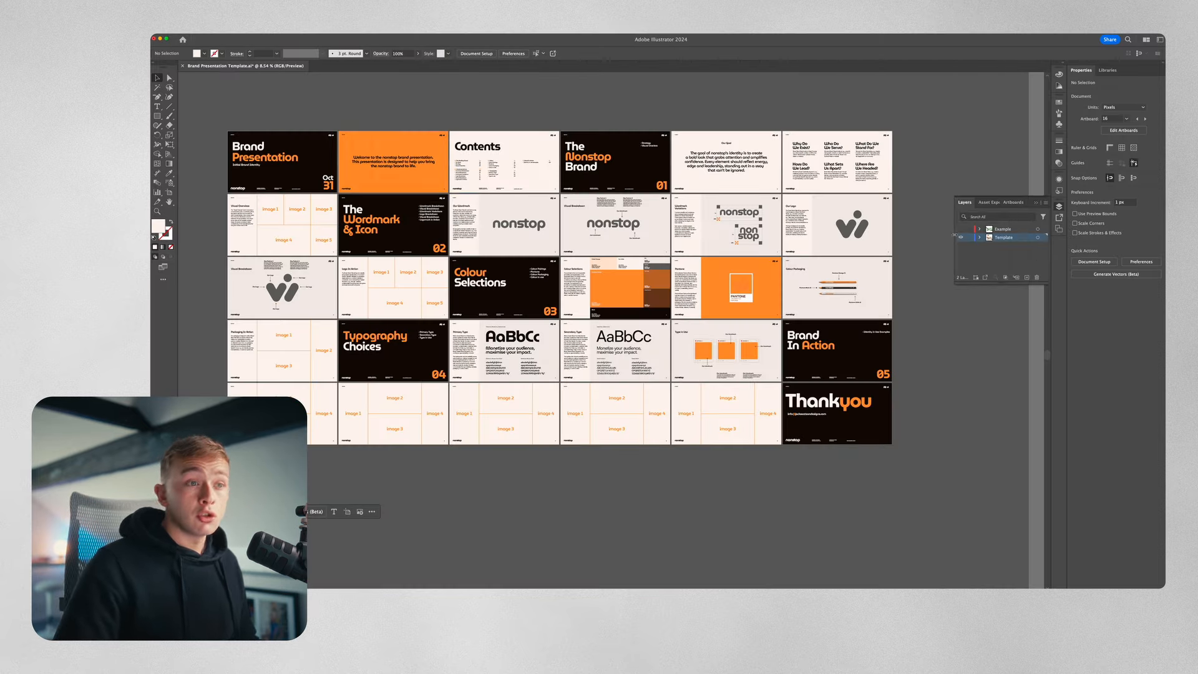
pyautogui.click(961, 237)
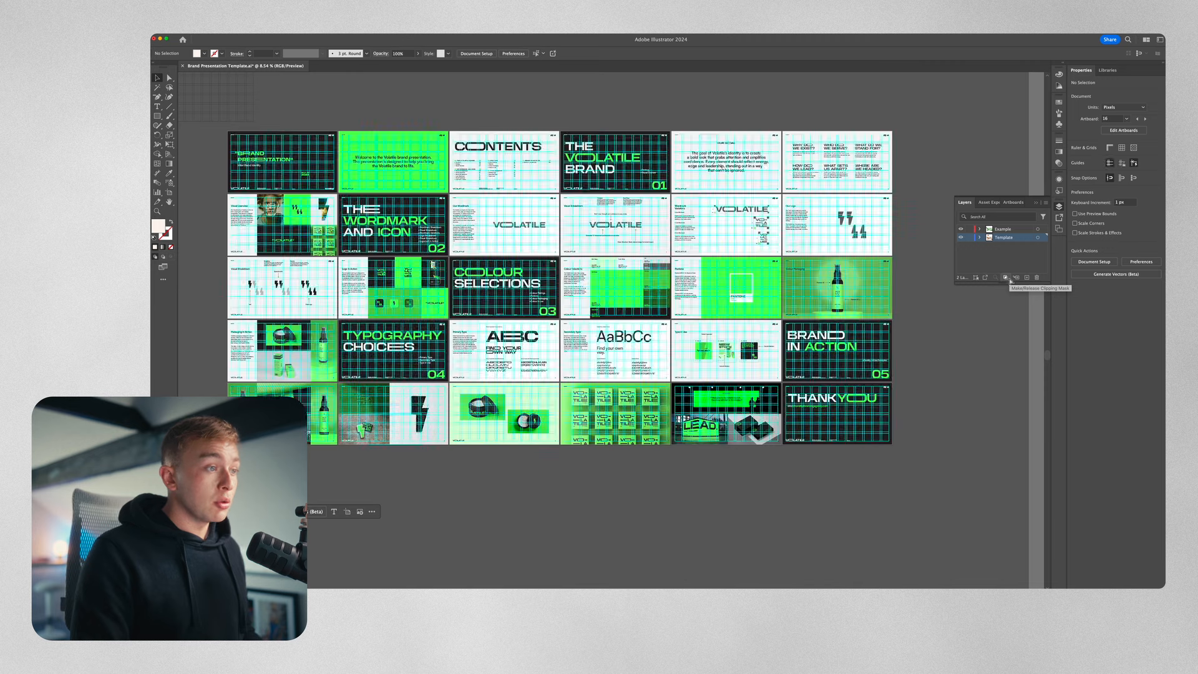
pyautogui.click(961, 230)
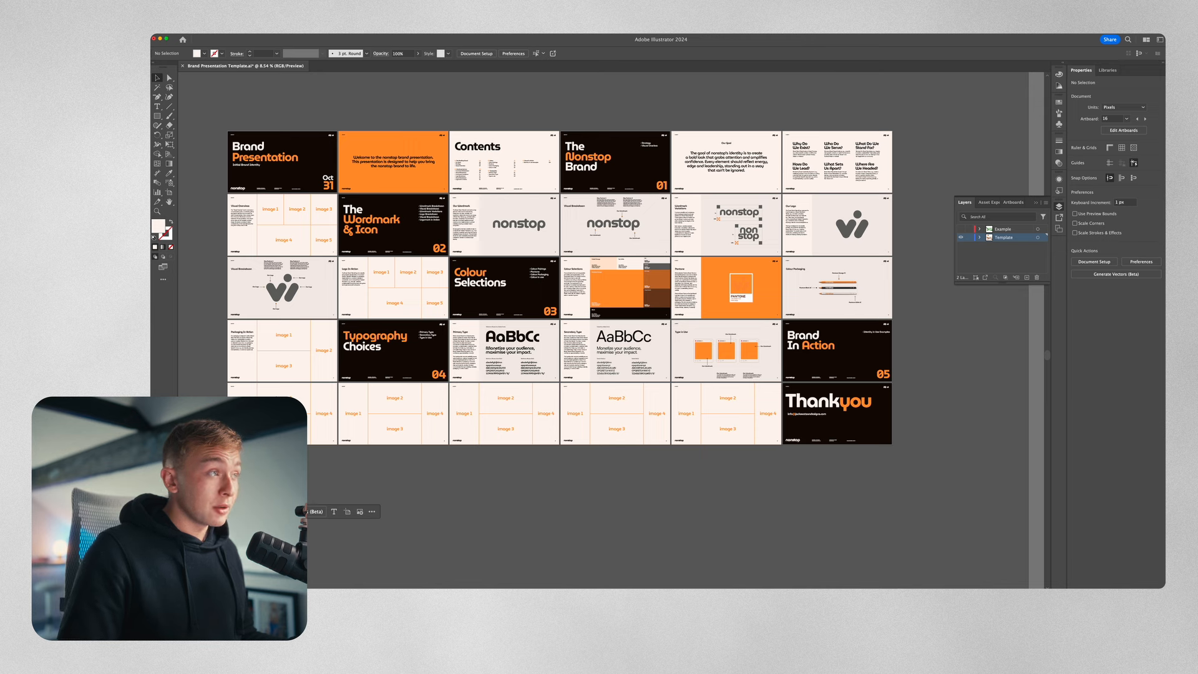
# Replace MuseoModerno SemiBold and MuseoModerno Bold with Helvetica Bold throughout the document using Find/Replace Font.
pyautogui.click(262, 125)
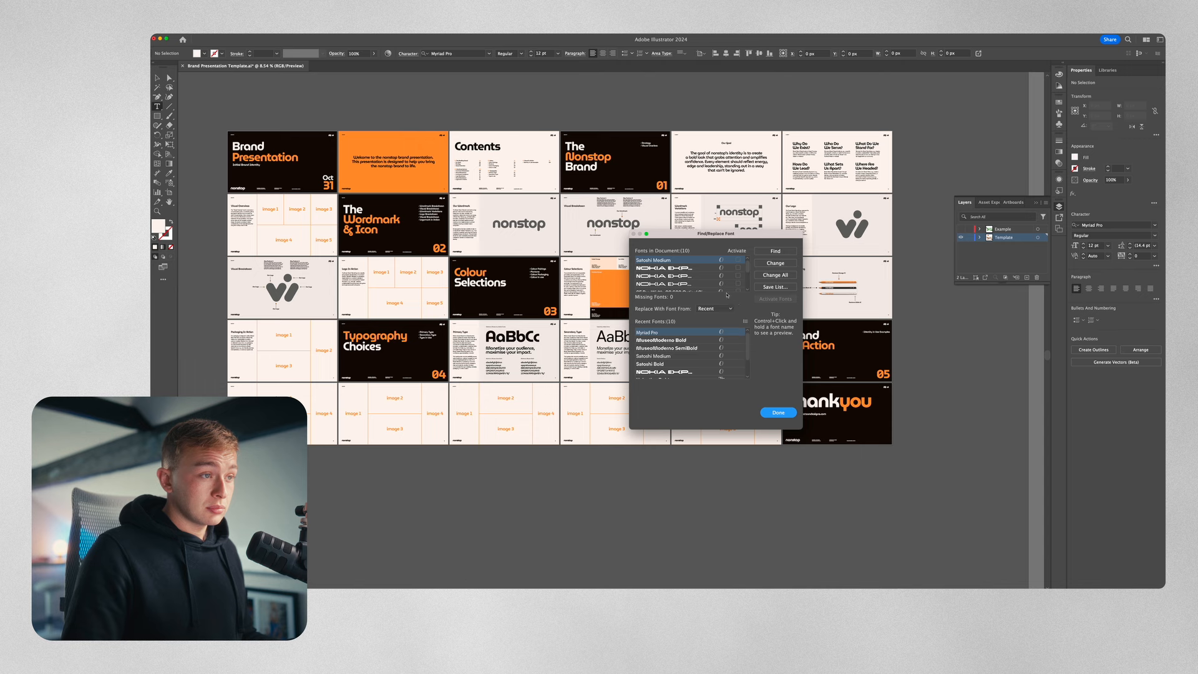
pyautogui.scroll(-3, 699, 272)
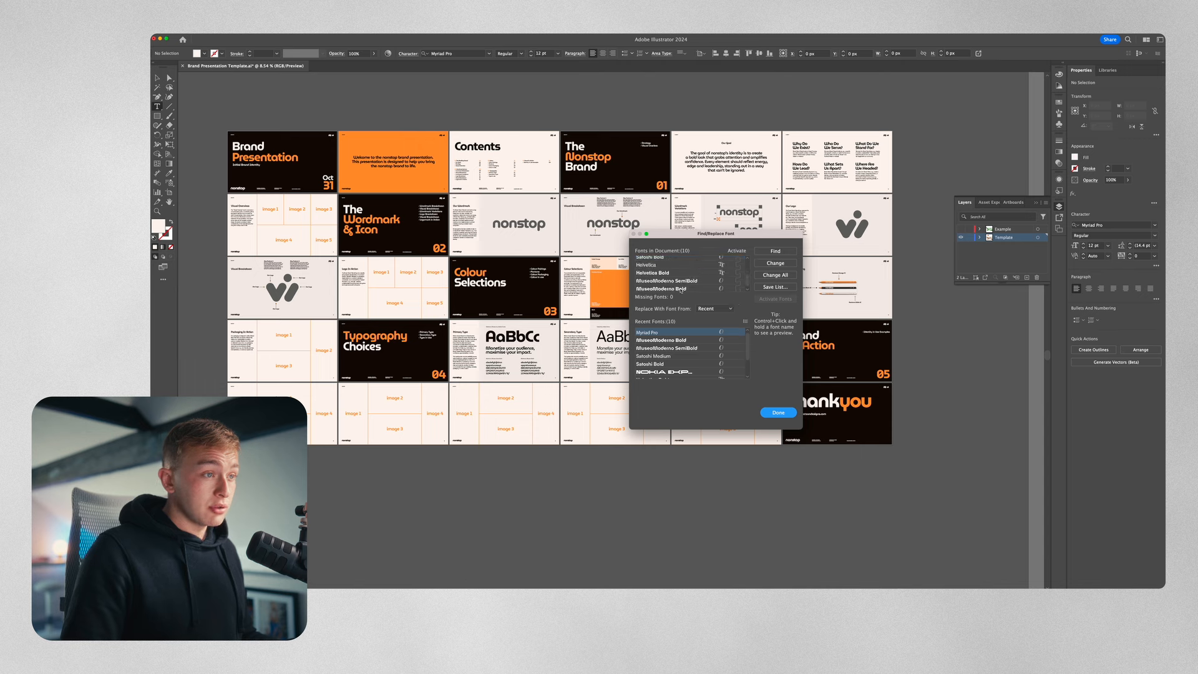
pyautogui.click(671, 282)
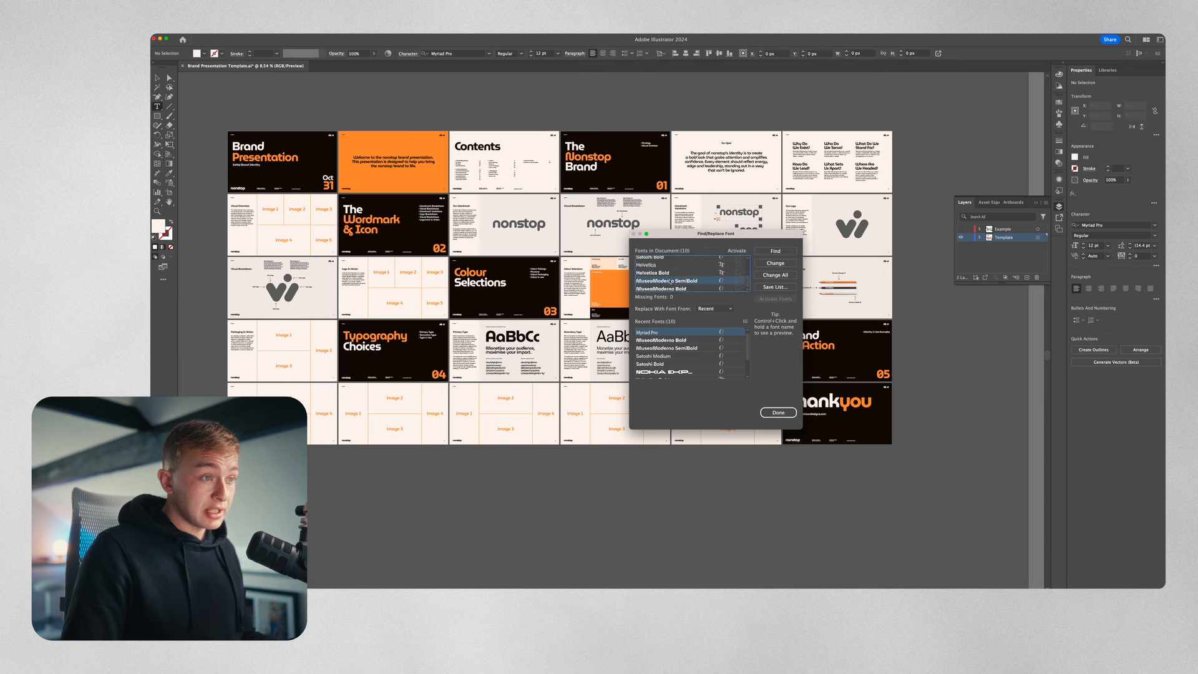
pyautogui.scroll(-3, 662, 364)
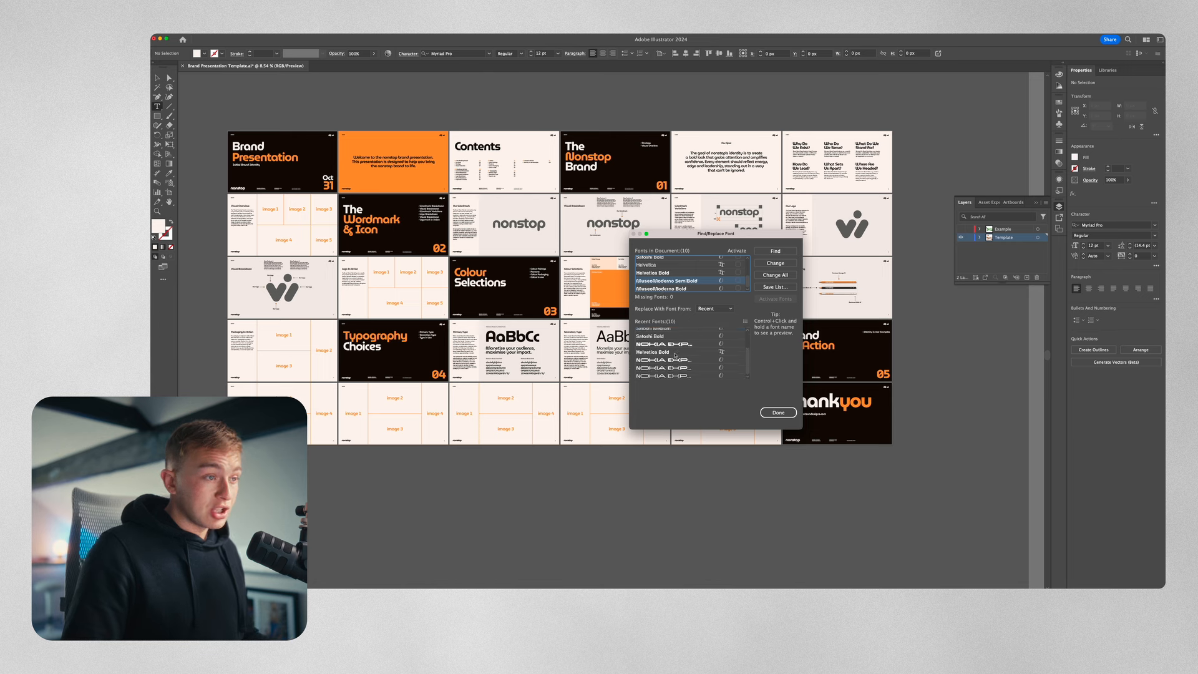
pyautogui.click(675, 354)
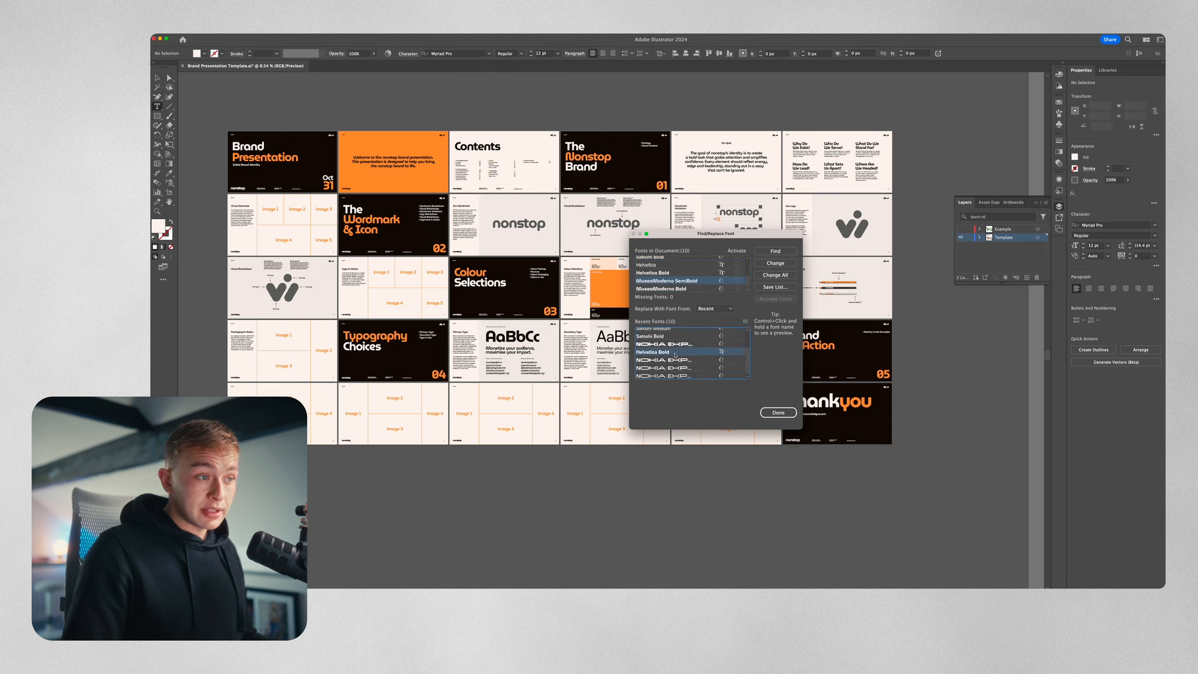
pyautogui.click(783, 276)
pyautogui.click(664, 290)
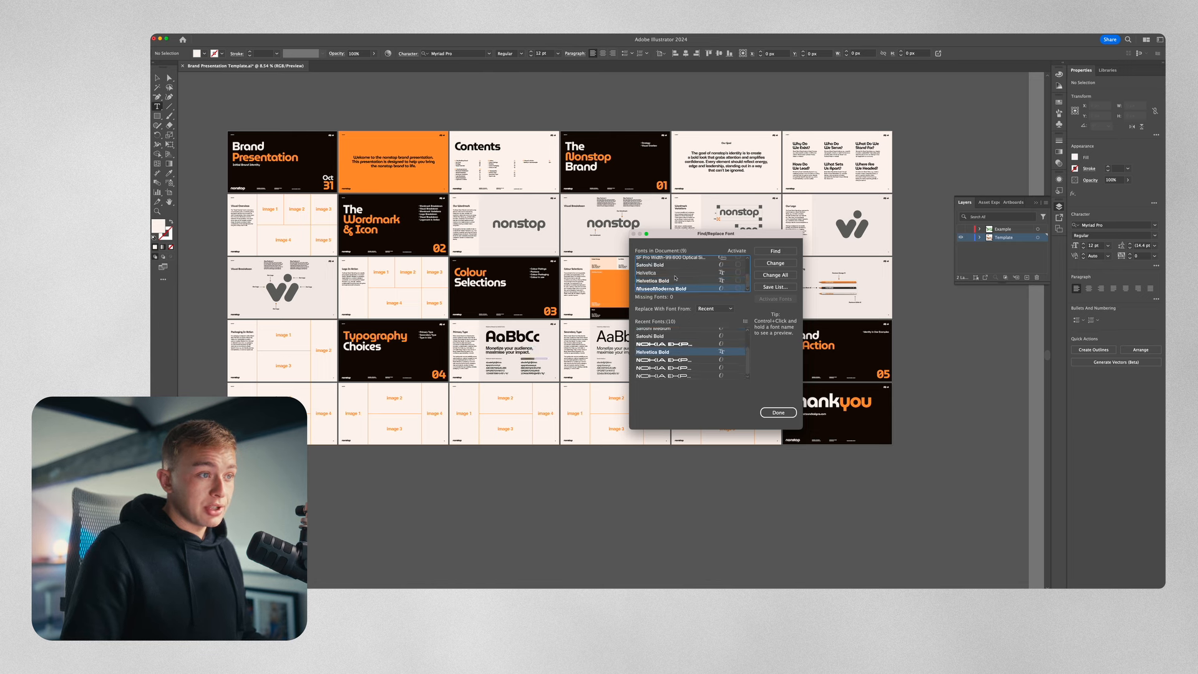
pyautogui.click(657, 353)
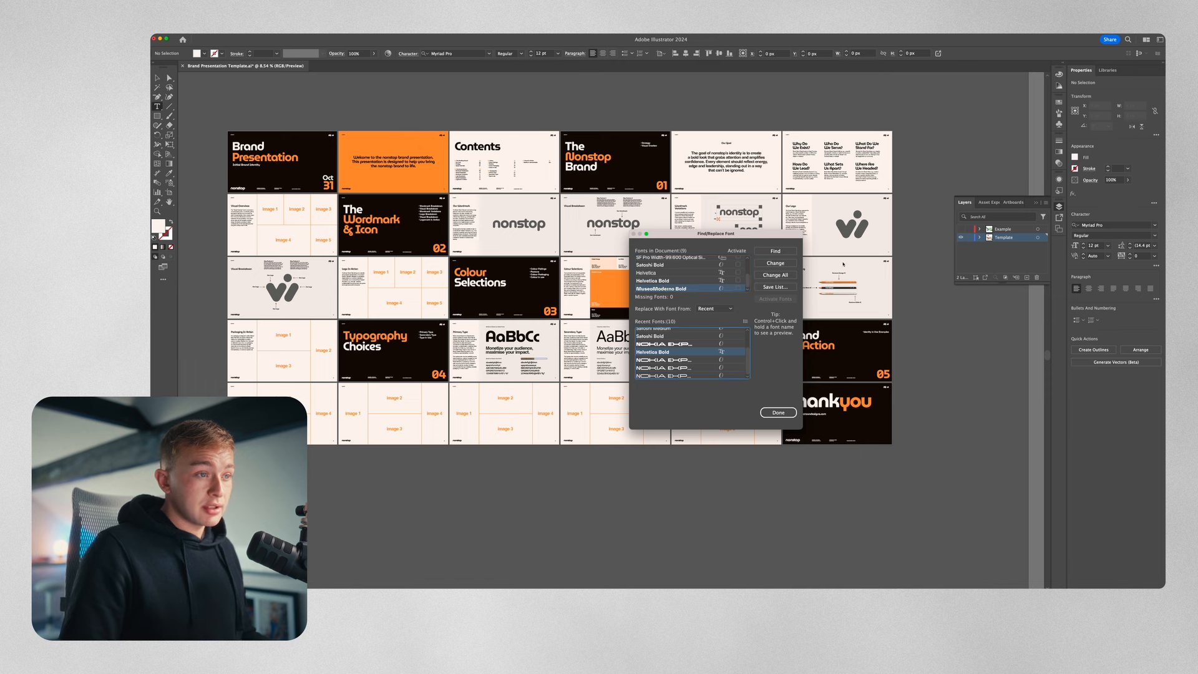
pyautogui.click(776, 275)
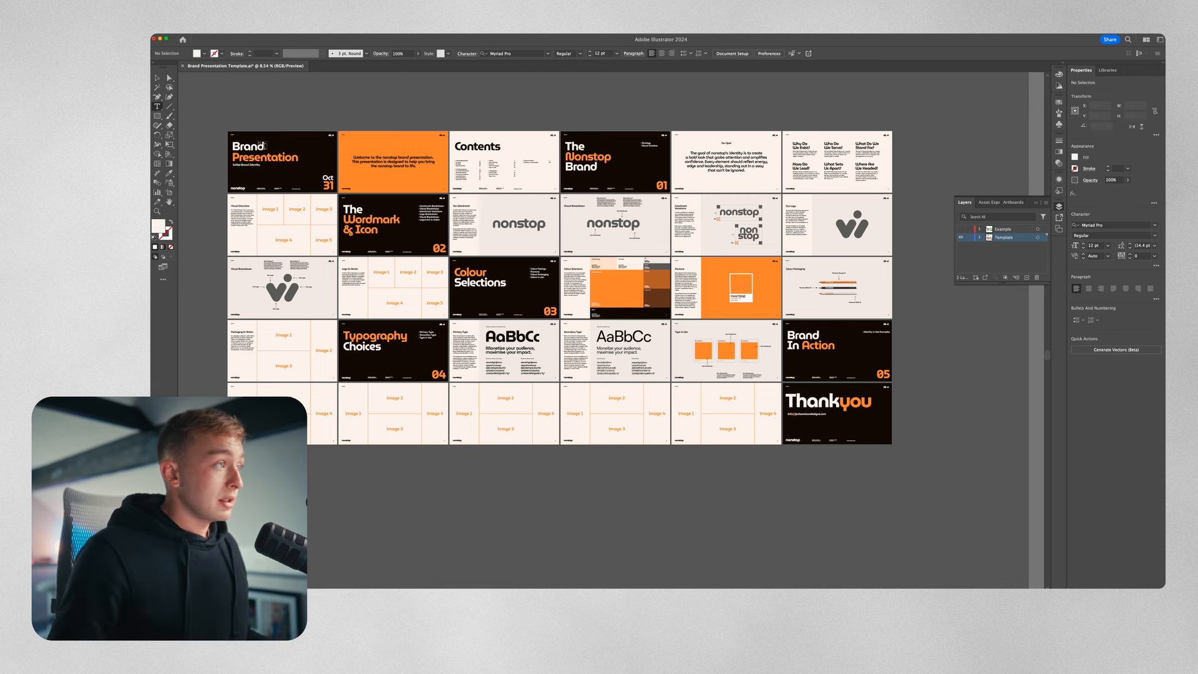
# Try recolouring all the template artwork with Recolor Artwork, using the Exact method and shifting the hue of the orange.
pyautogui.press('v')
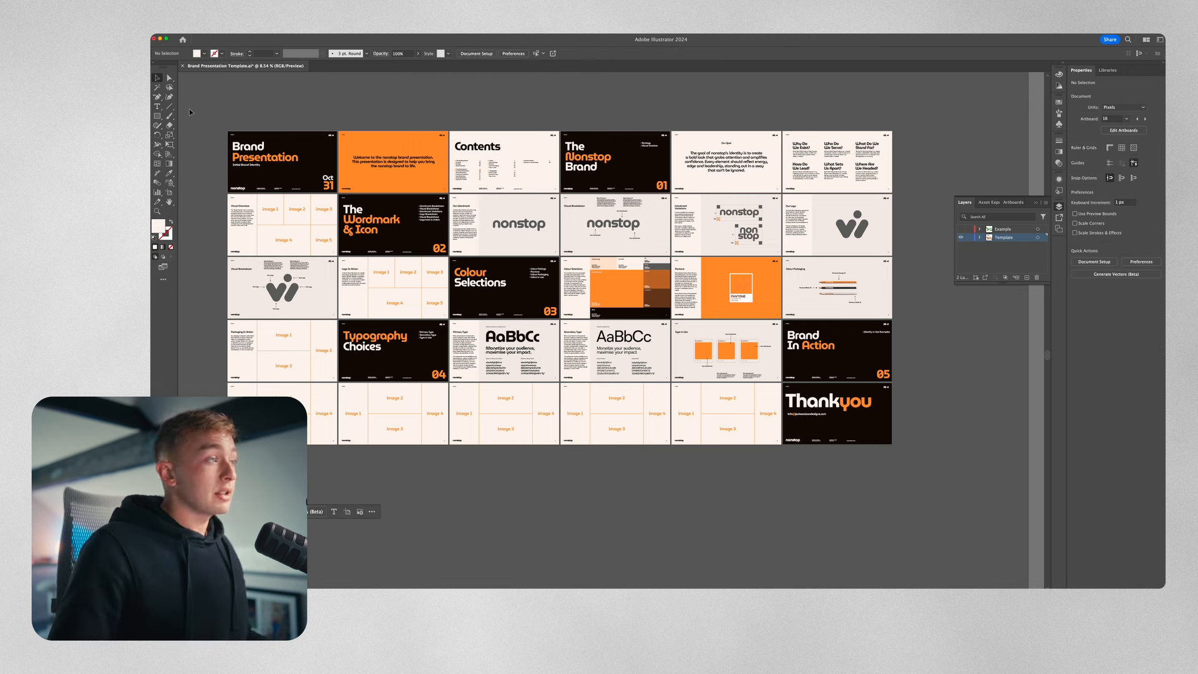
pyautogui.press('super+a')
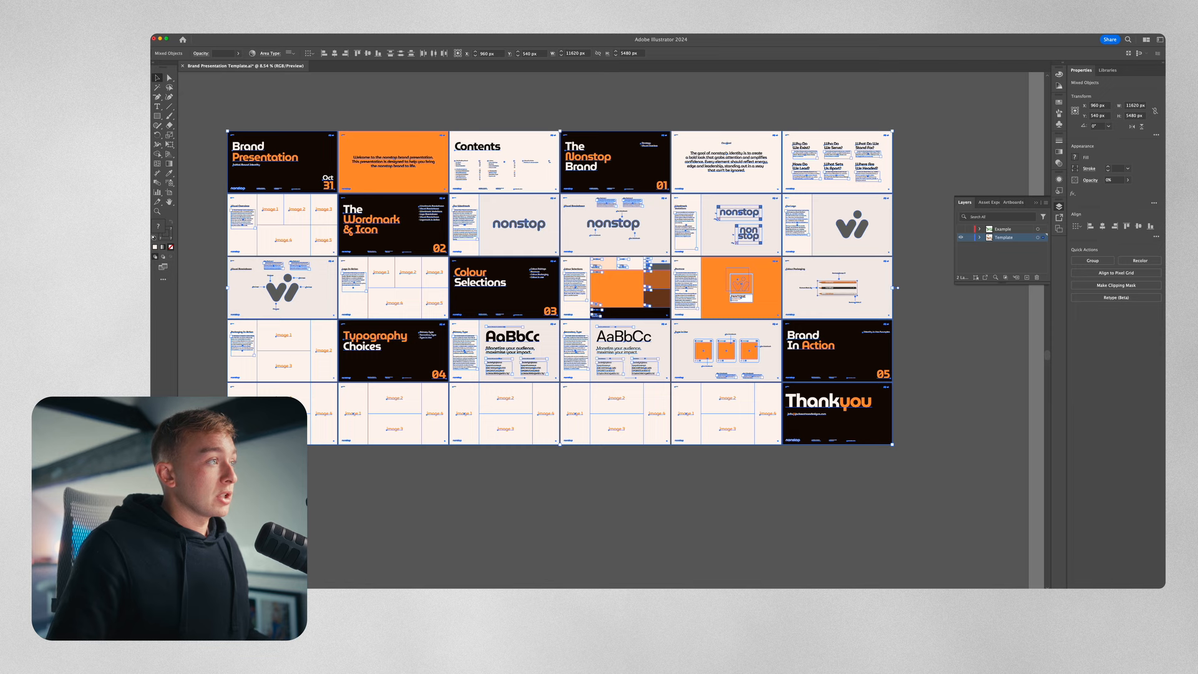
pyautogui.press('super+shift+slash')
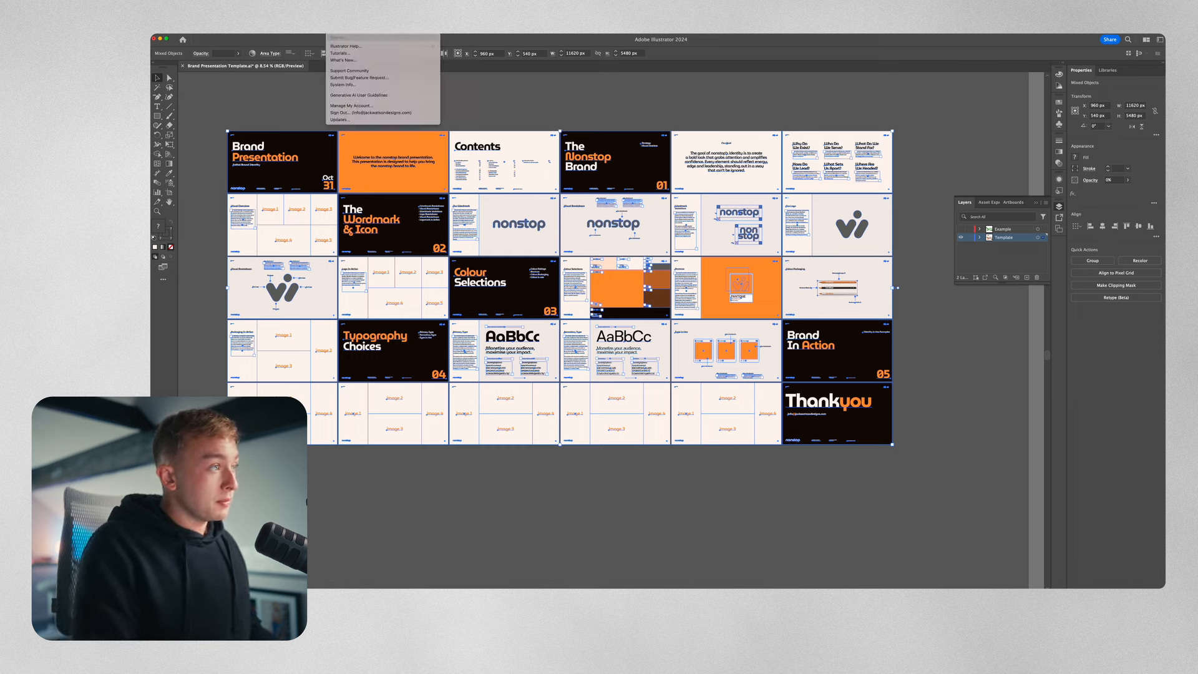
pyautogui.write('recolor')
pyautogui.click(374, 56)
pyautogui.click(667, 291)
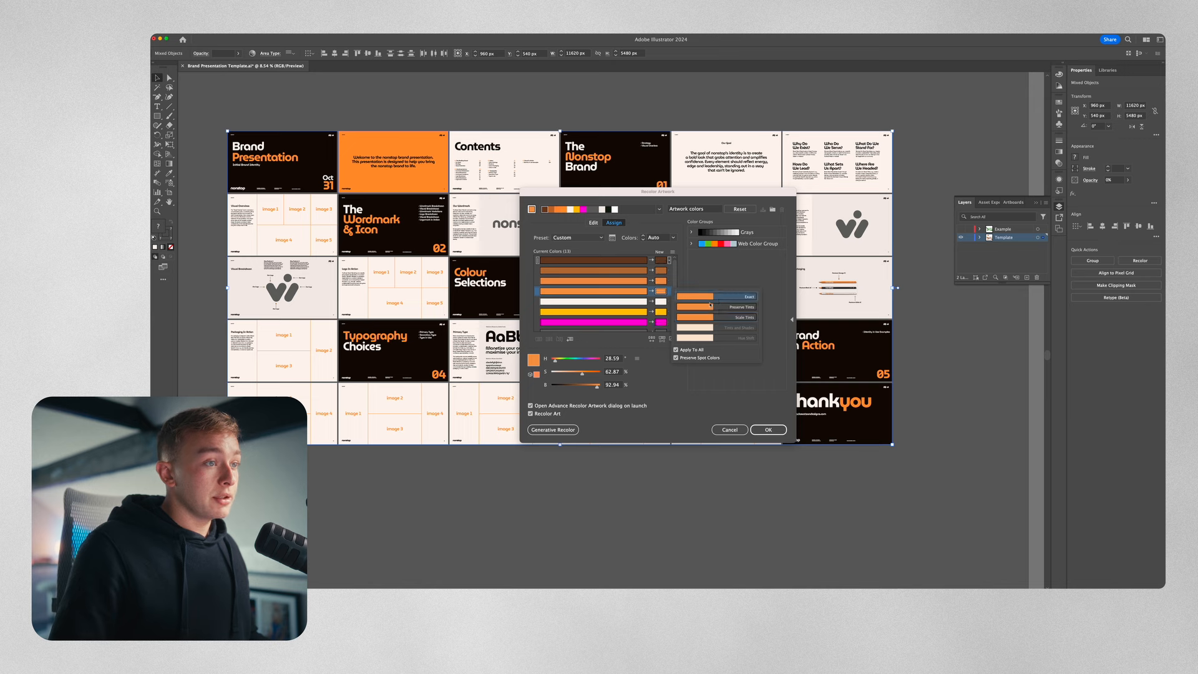
pyautogui.click(710, 300)
pyautogui.moveTo(561, 361); pyautogui.dragTo(586, 362)
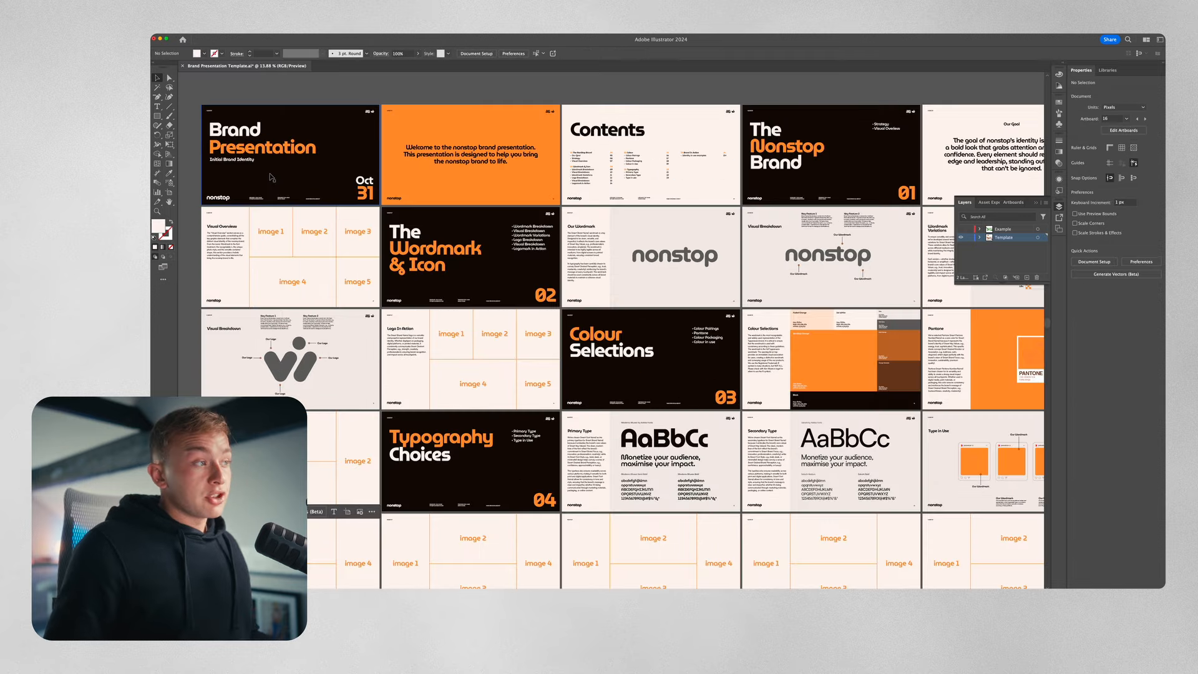
# Examine the cover page's footer details and select the YOUR NAME placeholder in the designer line without changing it.
pyautogui.scroll(5, 272, 178)
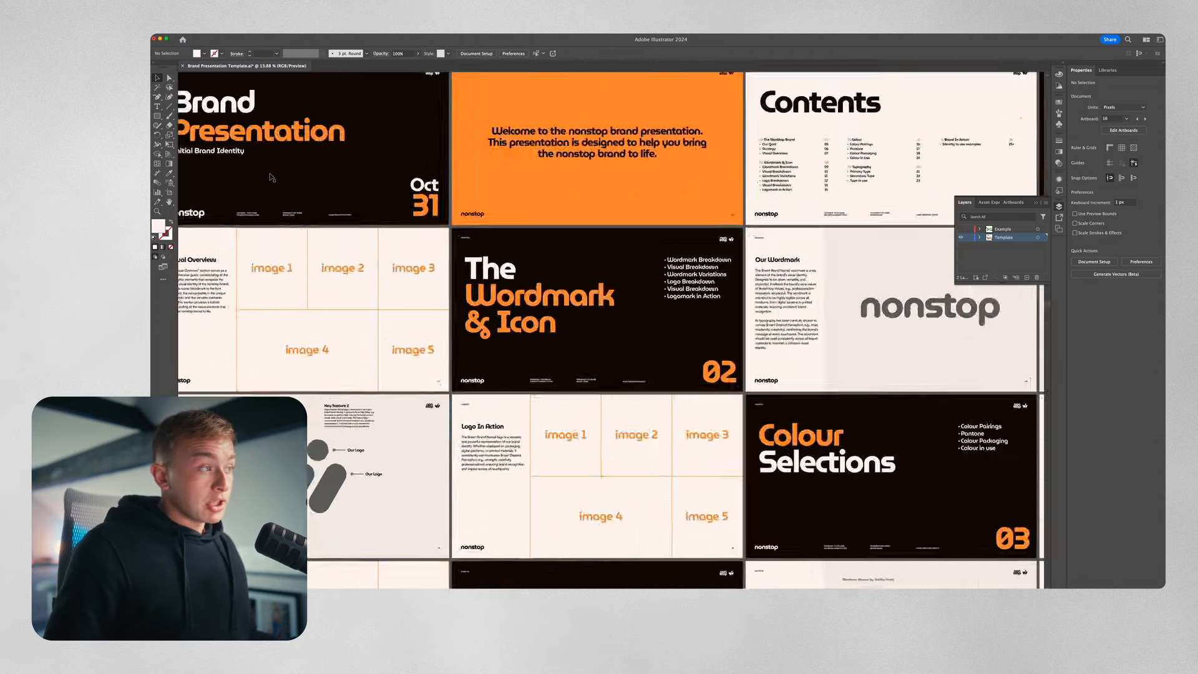
pyautogui.hscroll(-3, 272, 178)
pyautogui.scroll(4, 406, 274)
pyautogui.tripleClick(428, 331)
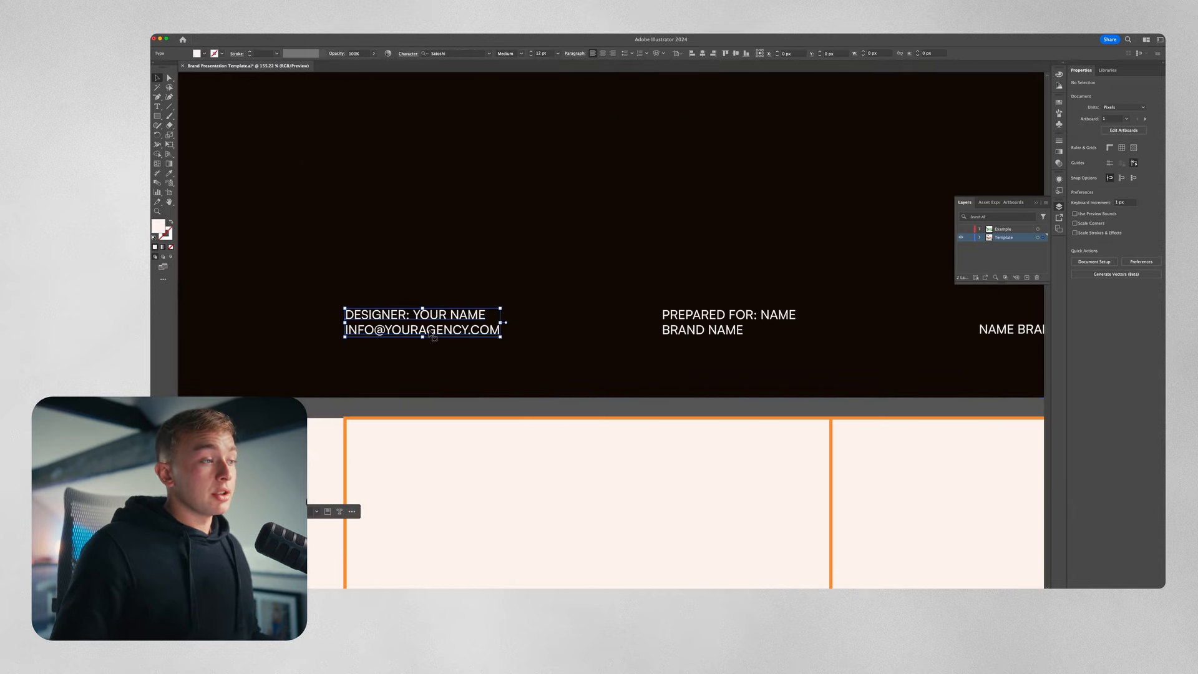
pyautogui.moveTo(414, 315); pyautogui.dragTo(620, 313)
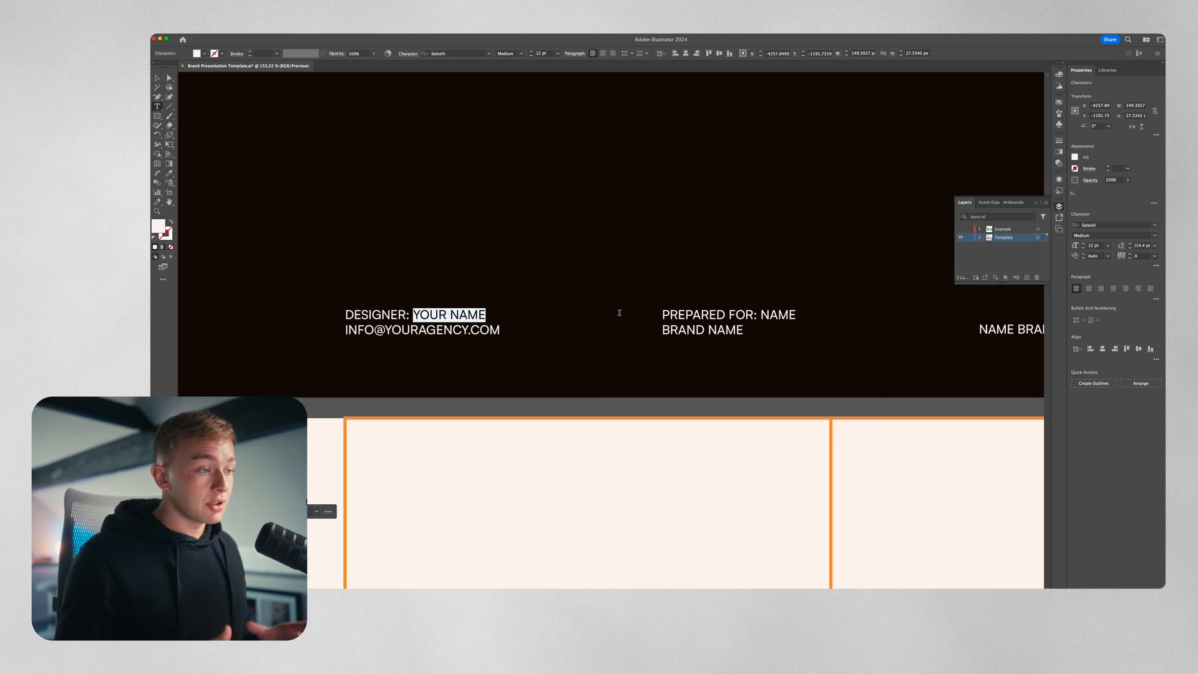
pyautogui.press('Escape')
pyautogui.scroll(-4, 483, 333)
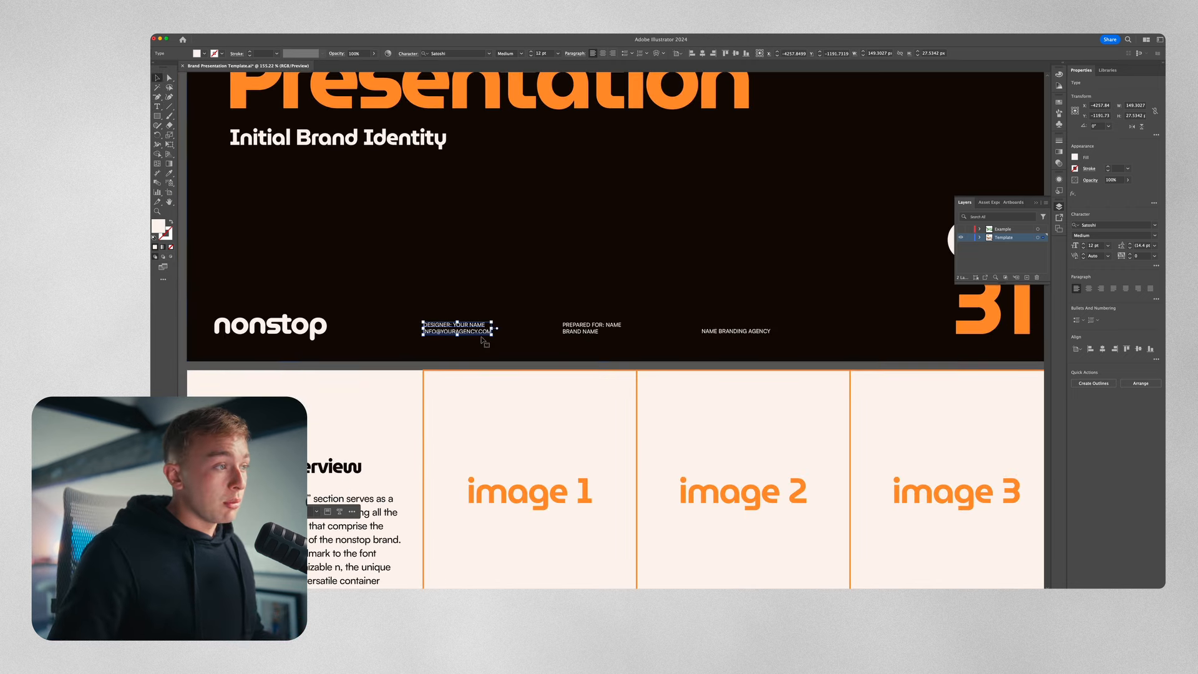
# Search the document for the YOUR NAME placeholder with Find and Replace and step through several of its occurrences.
pyautogui.scroll(3, 451, 327)
pyautogui.click(453, 328)
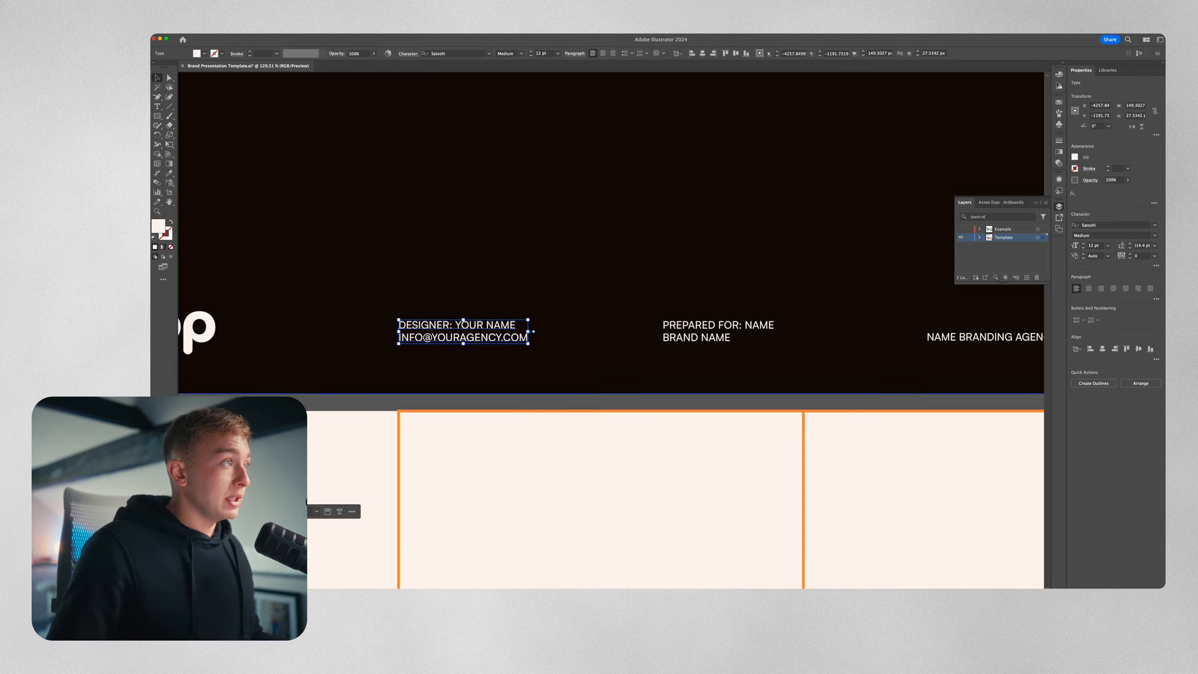
pyautogui.click(211, 31)
pyautogui.click(232, 121)
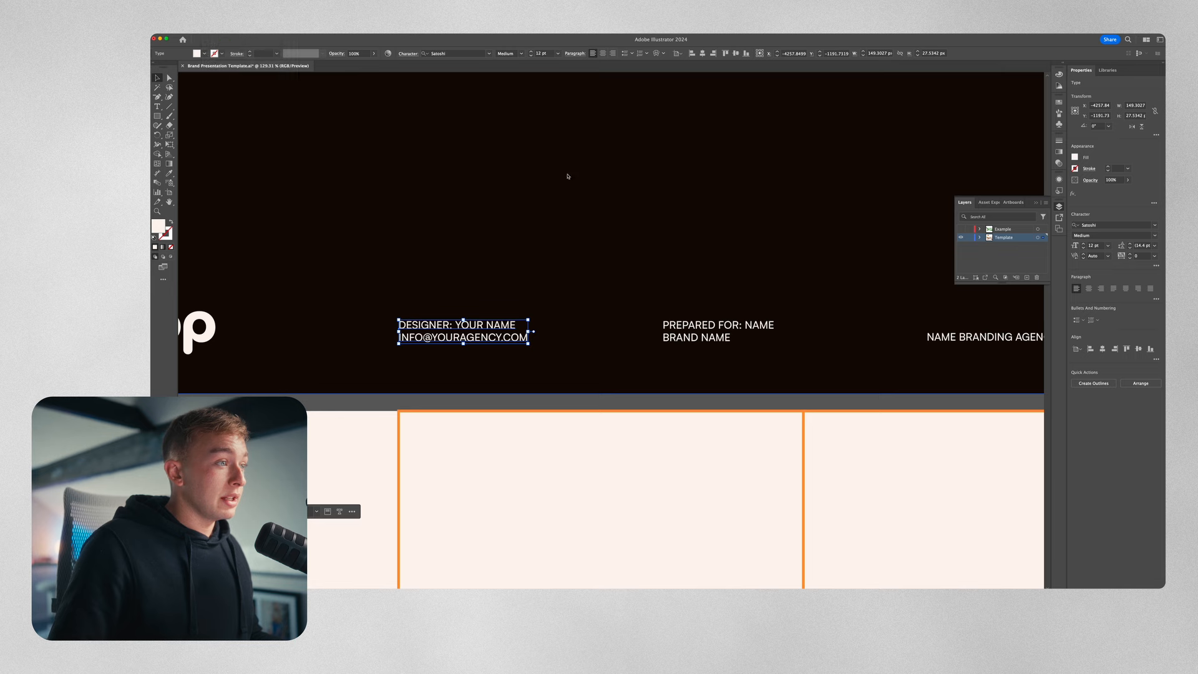
pyautogui.write('YOURNAME')
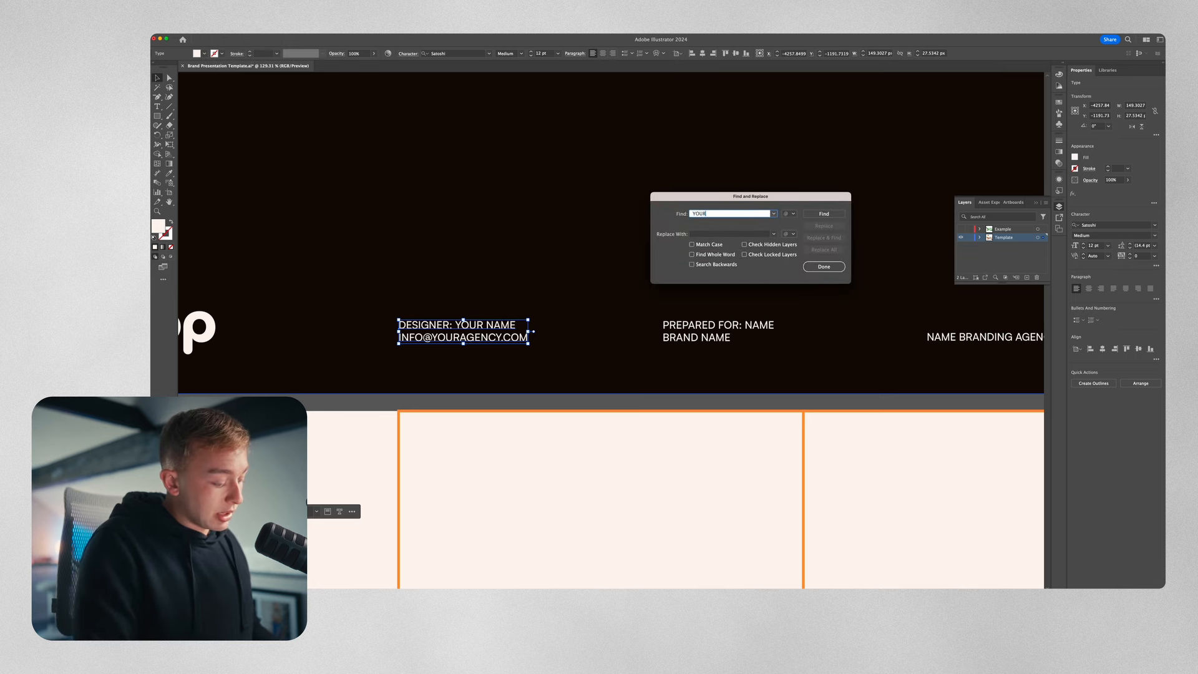
pyautogui.click(824, 214)
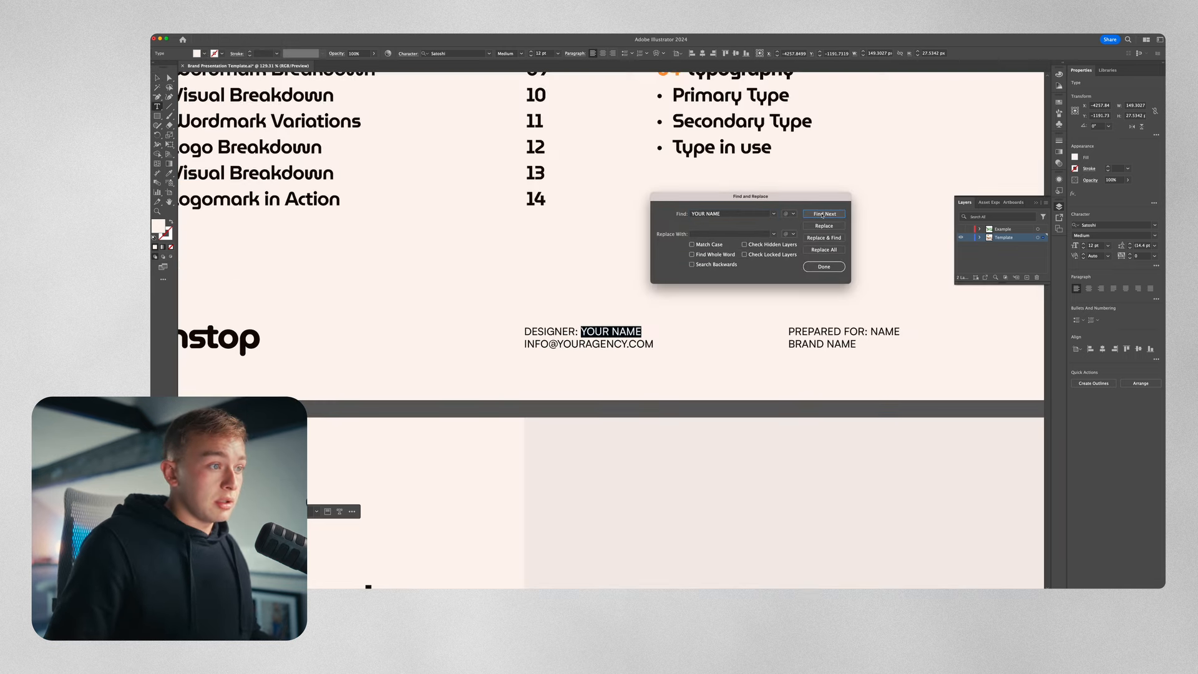
pyautogui.click(824, 214)
pyautogui.click(824, 213)
pyautogui.click(823, 214)
pyautogui.click(823, 213)
# Replace every YOUR NAME placeholder in the document with the designer's full name.
pyautogui.click(729, 233)
pyautogui.write('JACK')
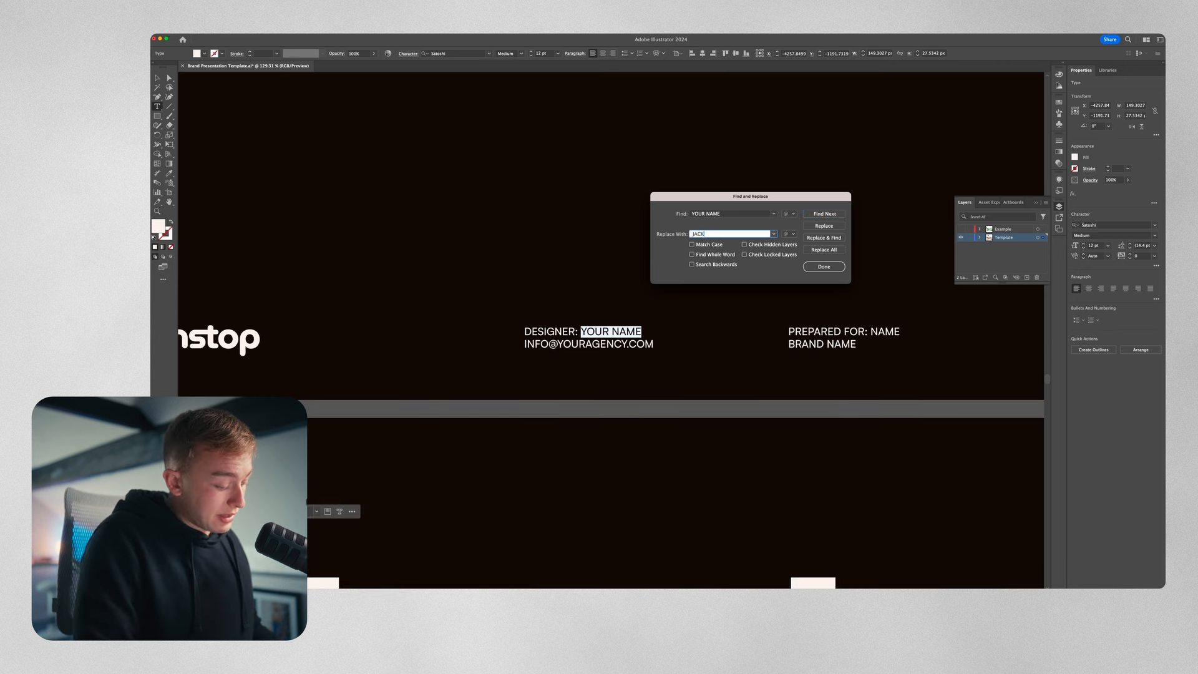
pyautogui.write(' WATSON')
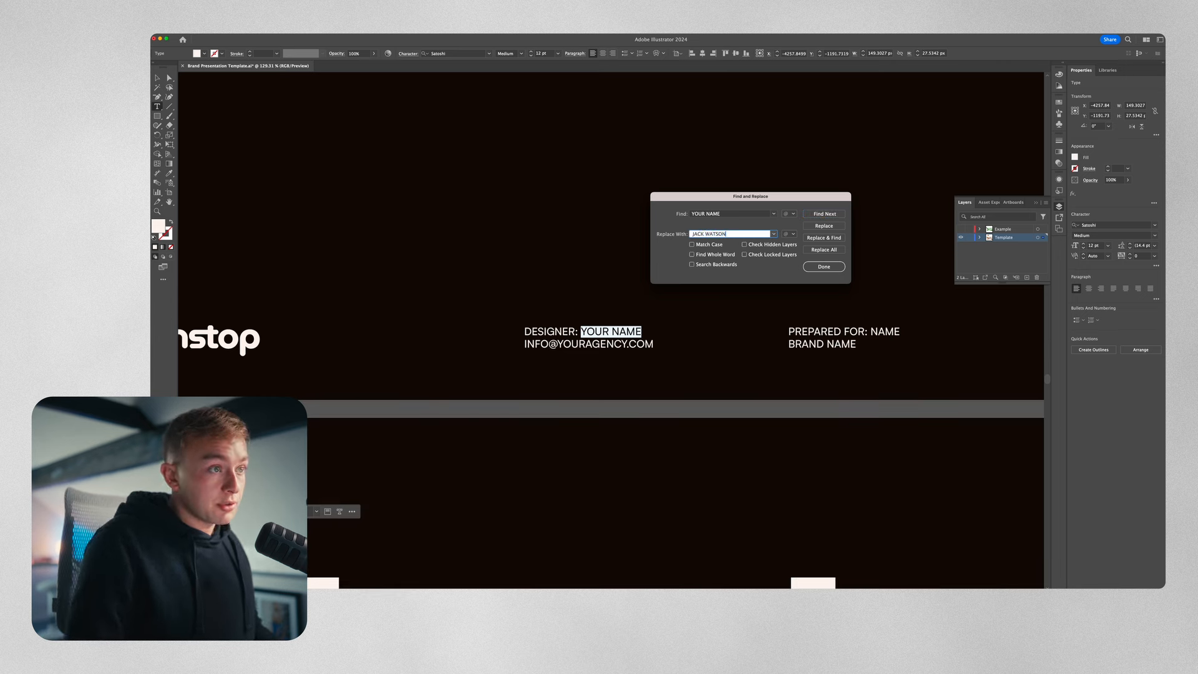
pyautogui.click(823, 249)
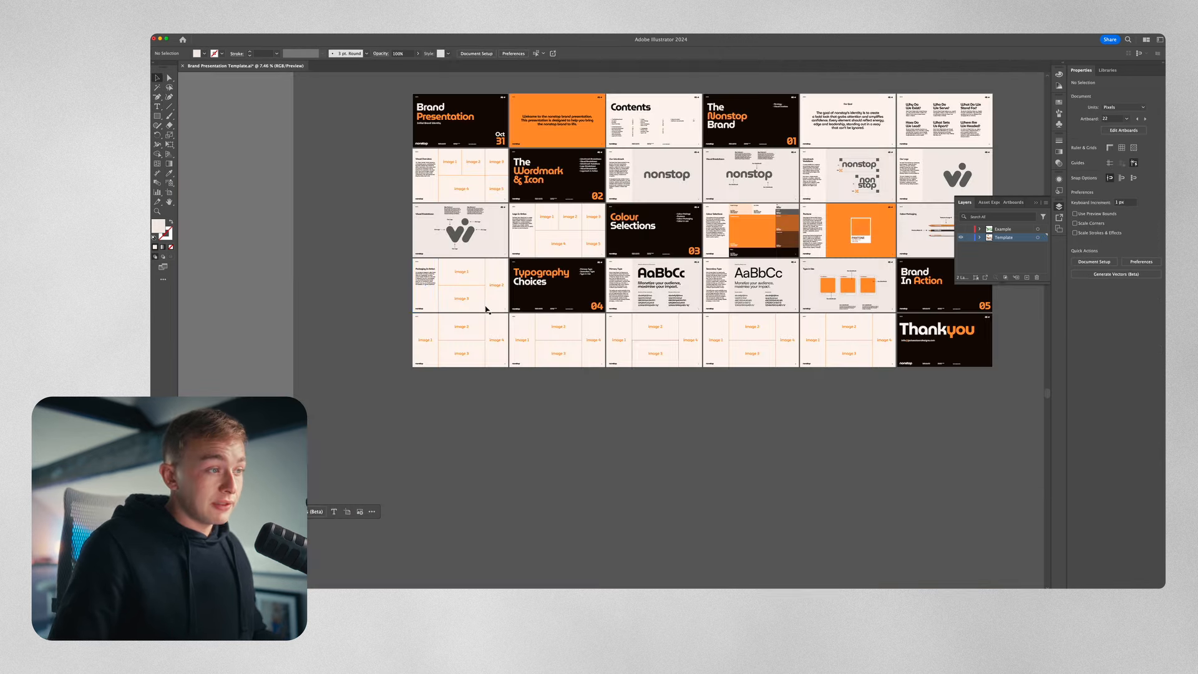
# Bring the ink-stamp lightning bolt image file into the document, scaled to about 1001 × 667 px over the image 2 frame of the first bottom-row artboard.
pyautogui.scroll(5, 632, 289)
pyautogui.scroll(3, 630, 289)
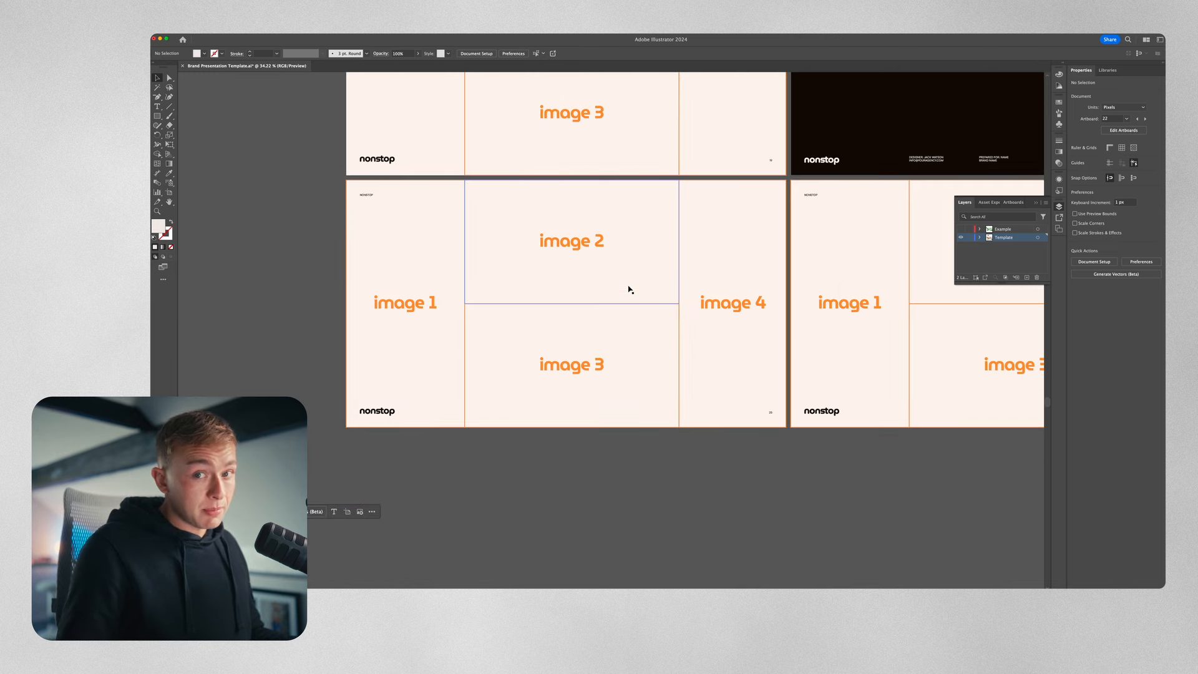
pyautogui.press('super+Tab')
pyautogui.moveTo(457, 51)
pyautogui.mouseDown()
pyautogui.moveTo(760, 89)
pyautogui.moveTo(257, 236)
pyautogui.moveTo(288, 240)
pyautogui.mouseUp()
pyautogui.click(603, 87)
pyautogui.moveTo(495, 230); pyautogui.dragTo(570, 268)
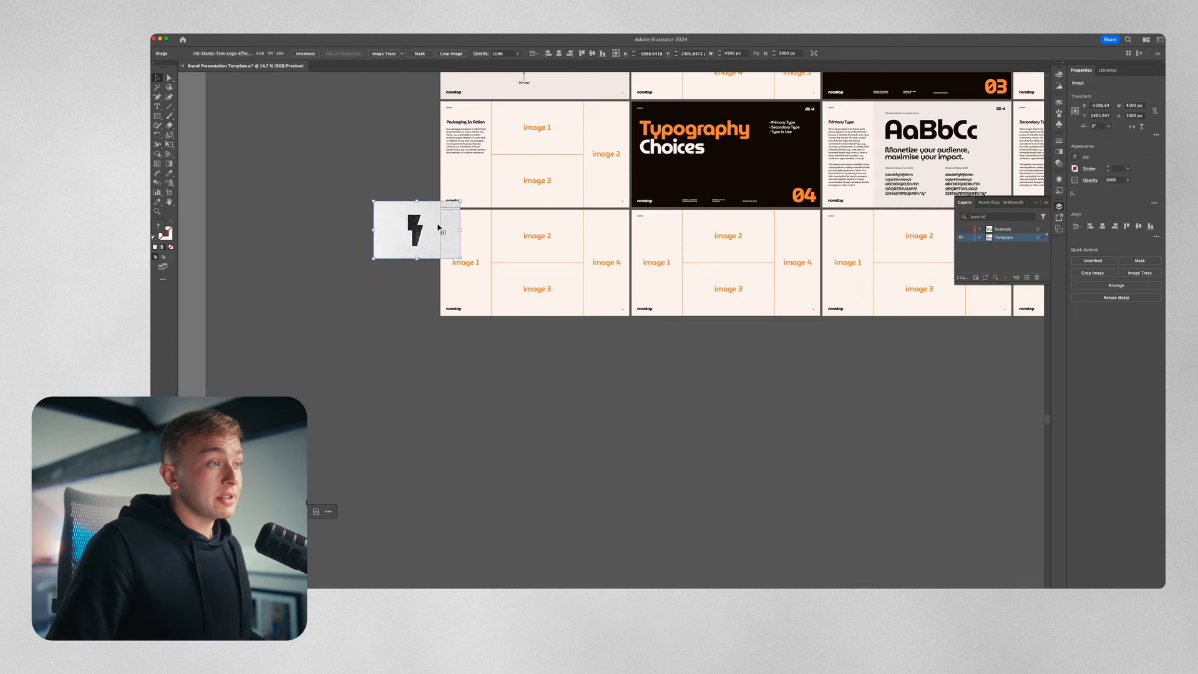
pyautogui.scroll(3, 566, 233)
pyautogui.press('super')
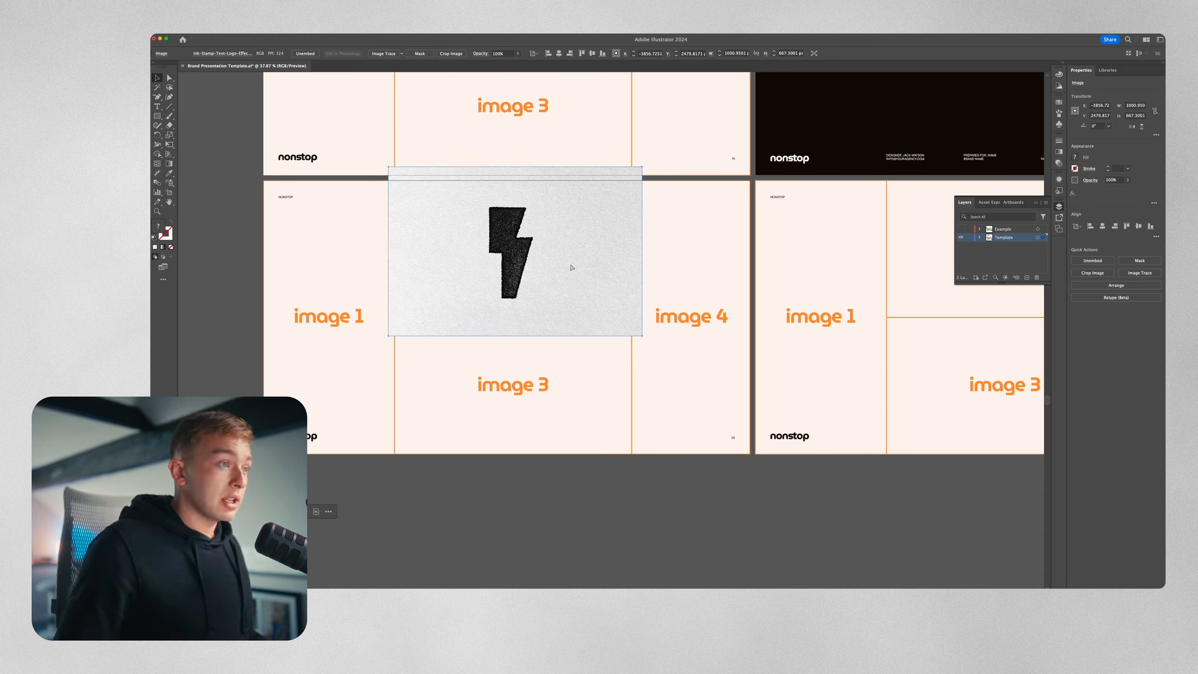
# Send the lightning bolt image behind the image 2 frame, clip it to that frame with a clipping mask and delete the "image 2" label.
pyautogui.press('super')
pyautogui.press('super+shift+bracketleft')
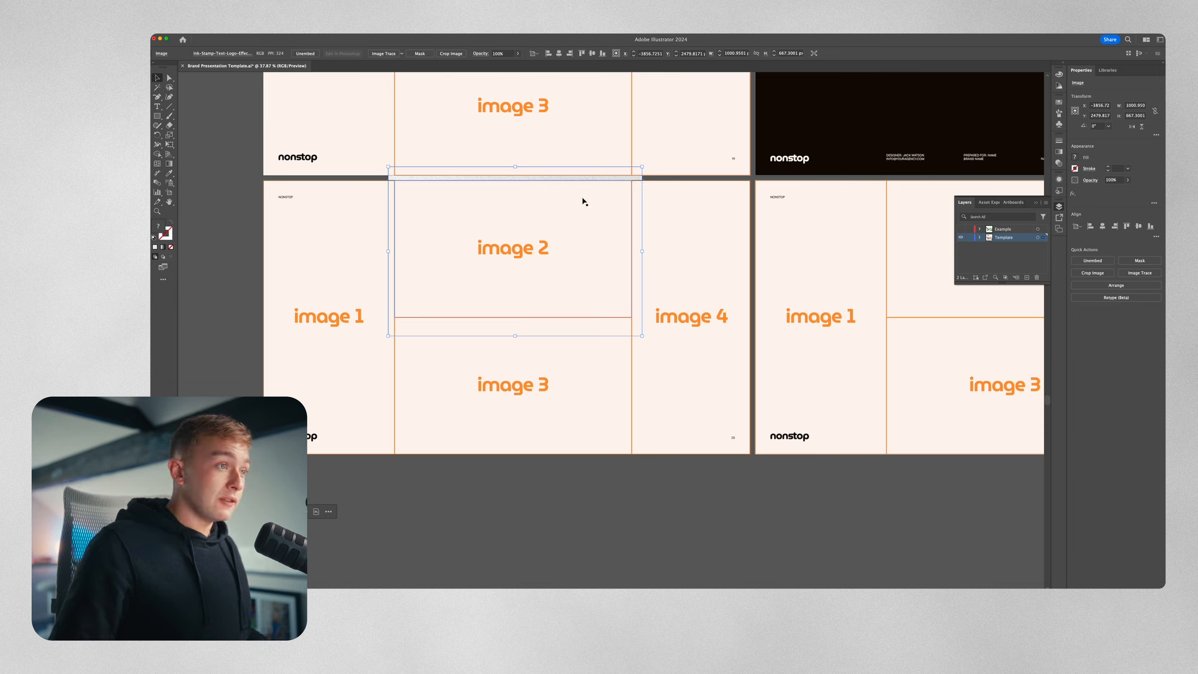
pyautogui.keyDown('shift'); pyautogui.click(583, 200); pyautogui.keyUp('shift')
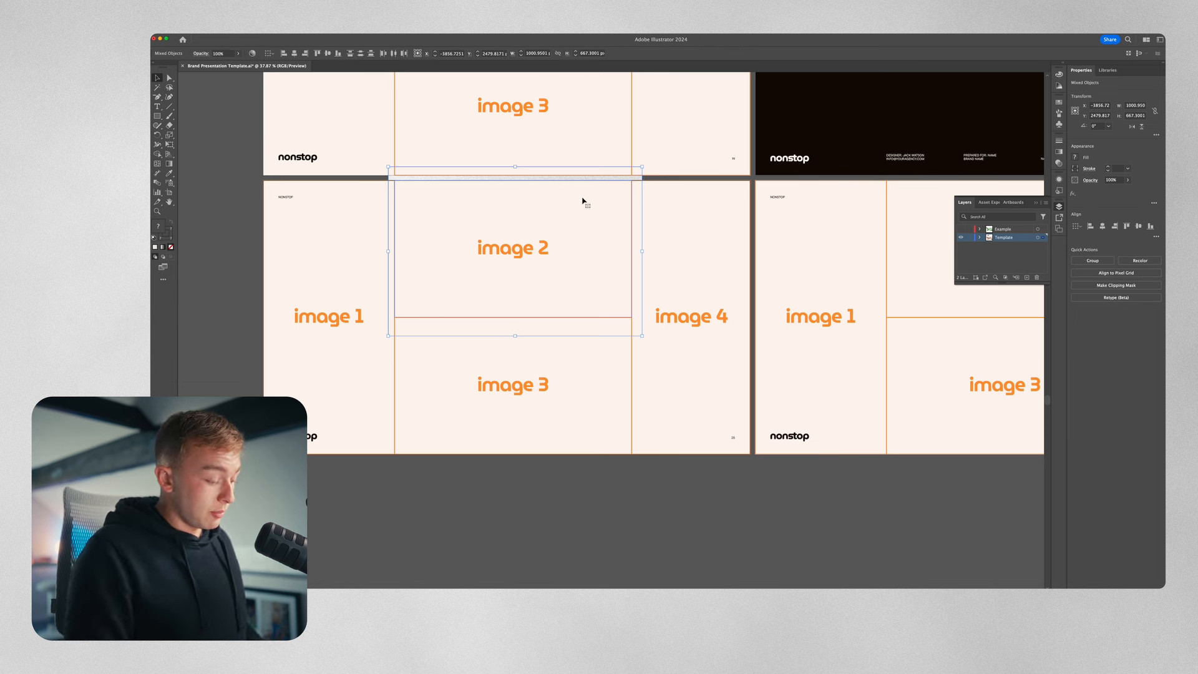
pyautogui.press('a')
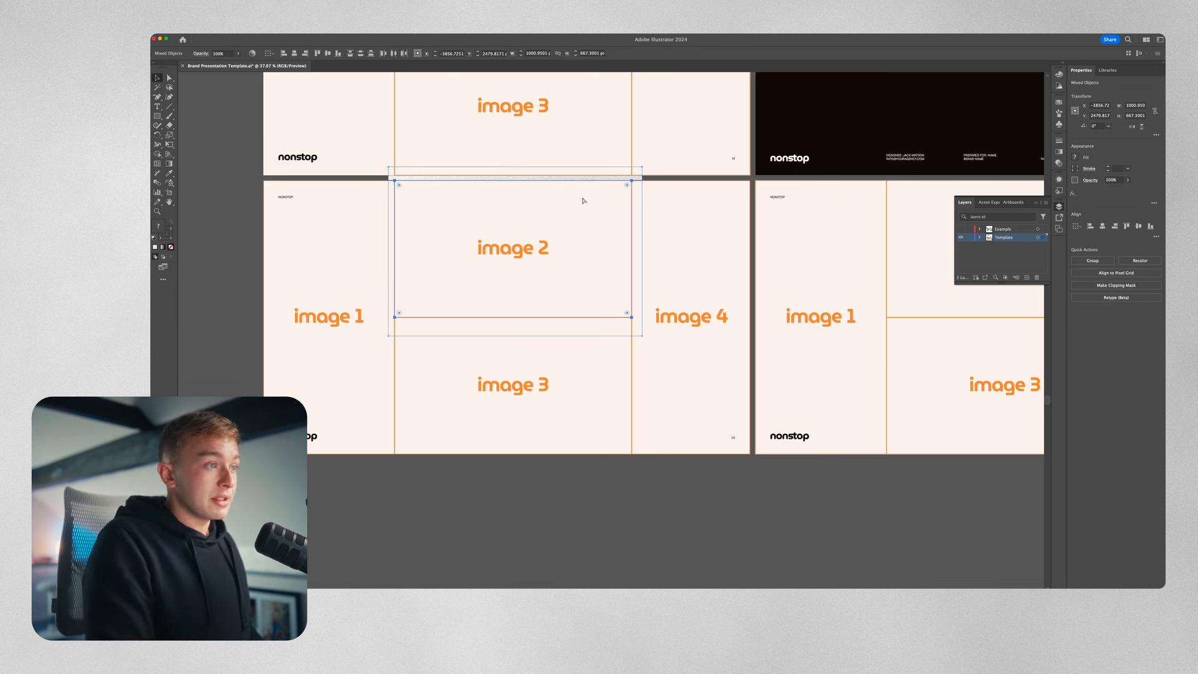
pyautogui.press('super+7')
pyautogui.click(542, 256)
pyautogui.press('Delete')
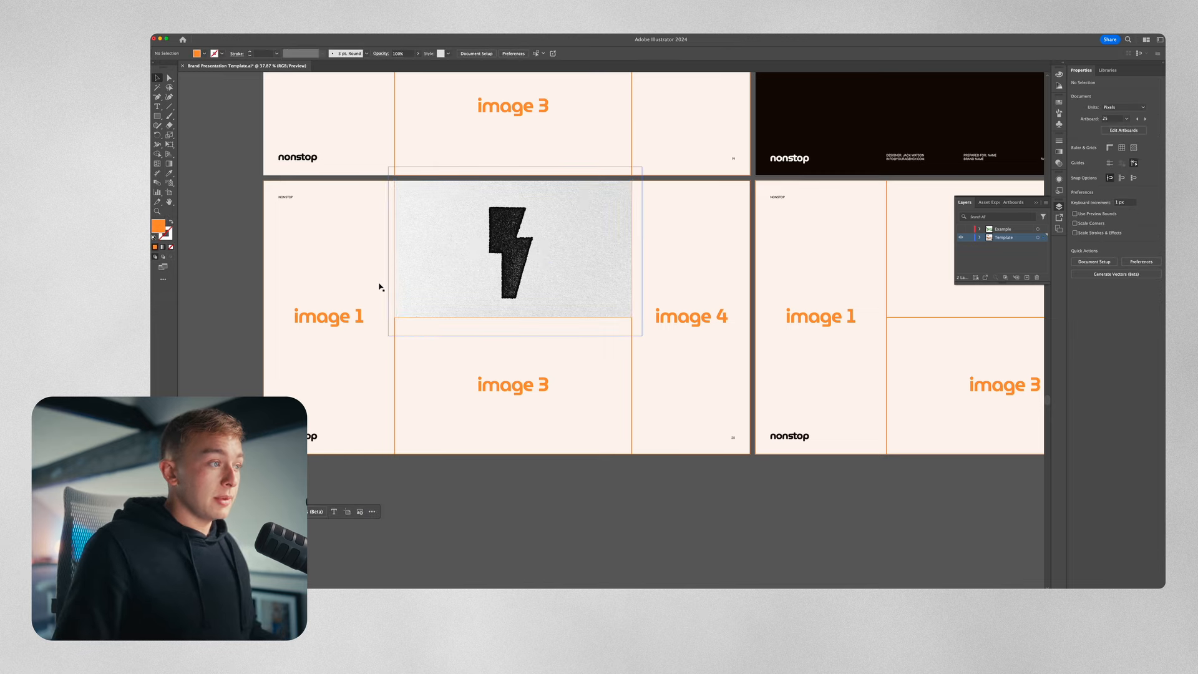